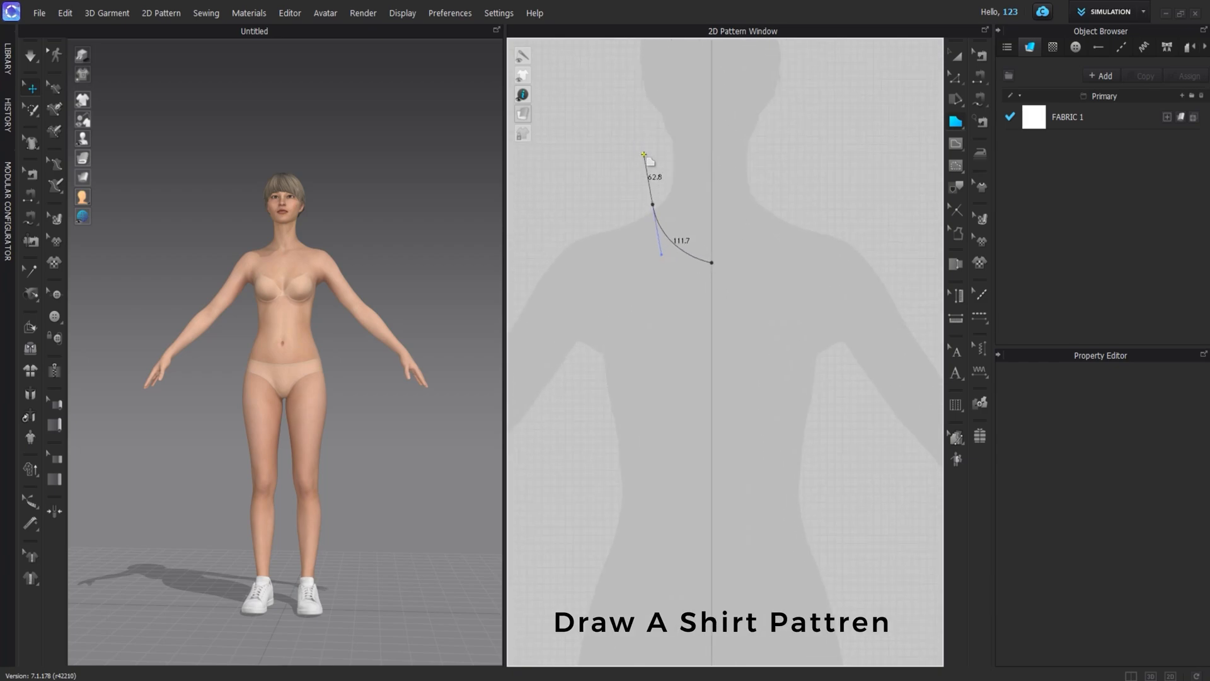
Draw the half shirt outline with a shoulder of about 118 mm, side seam about 329 mm and hem about 213 mm, closing it at the neck
{"action": "scroll", "coordinate": [600, 249], "scroll_direction": "down", "scroll_amount": 3}
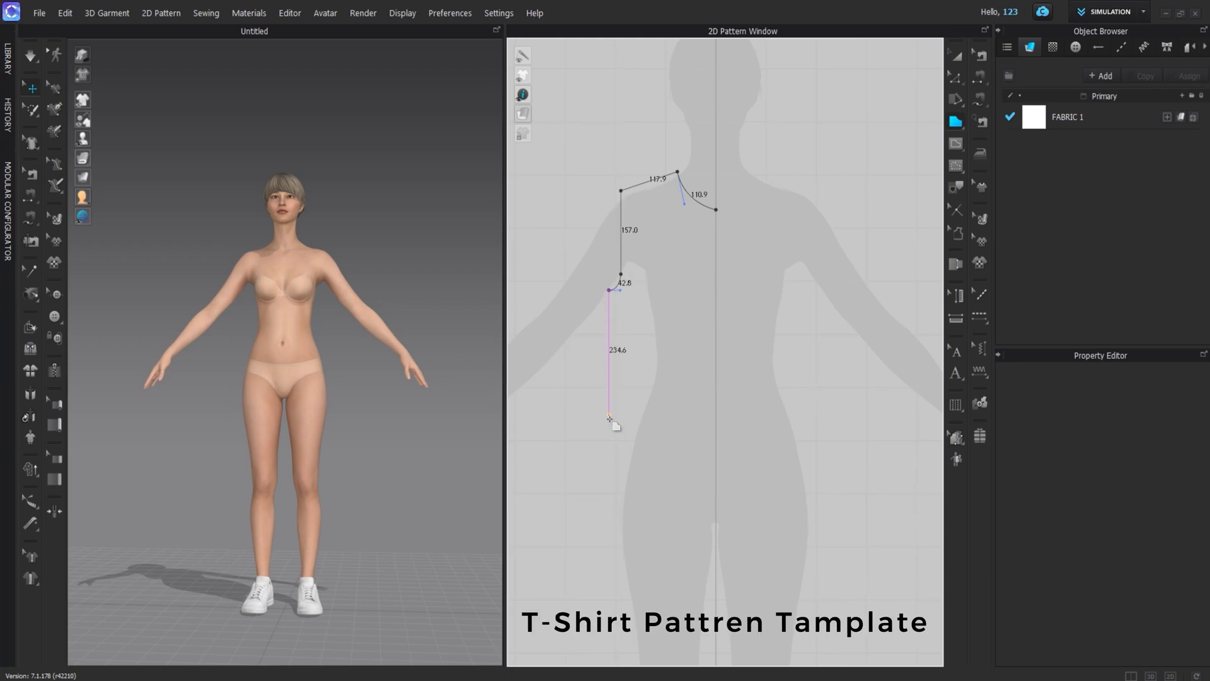
{"action": "left_click", "coordinate": [609, 466]}
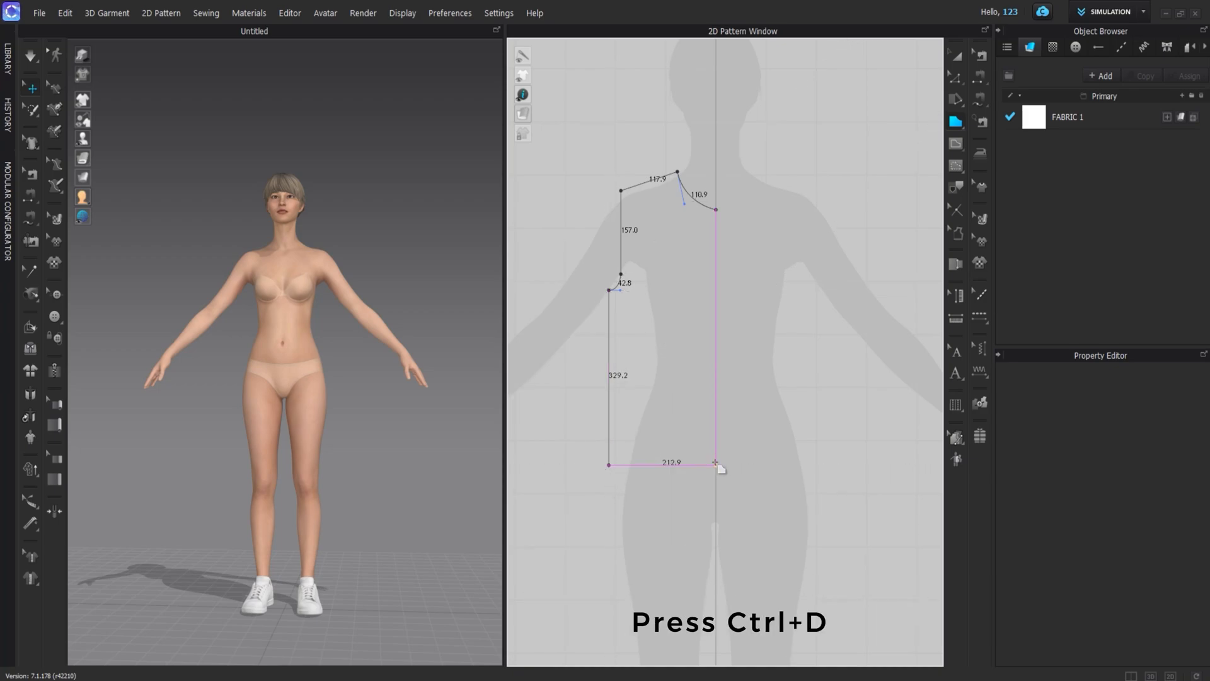
{"action": "left_click", "coordinate": [717, 212]}
Duplicate the half shirt pattern as a symmetric piece and place the mirrored copy beside its centre line
{"action": "key", "text": "a"}
{"action": "key", "text": "ctrl+d"}
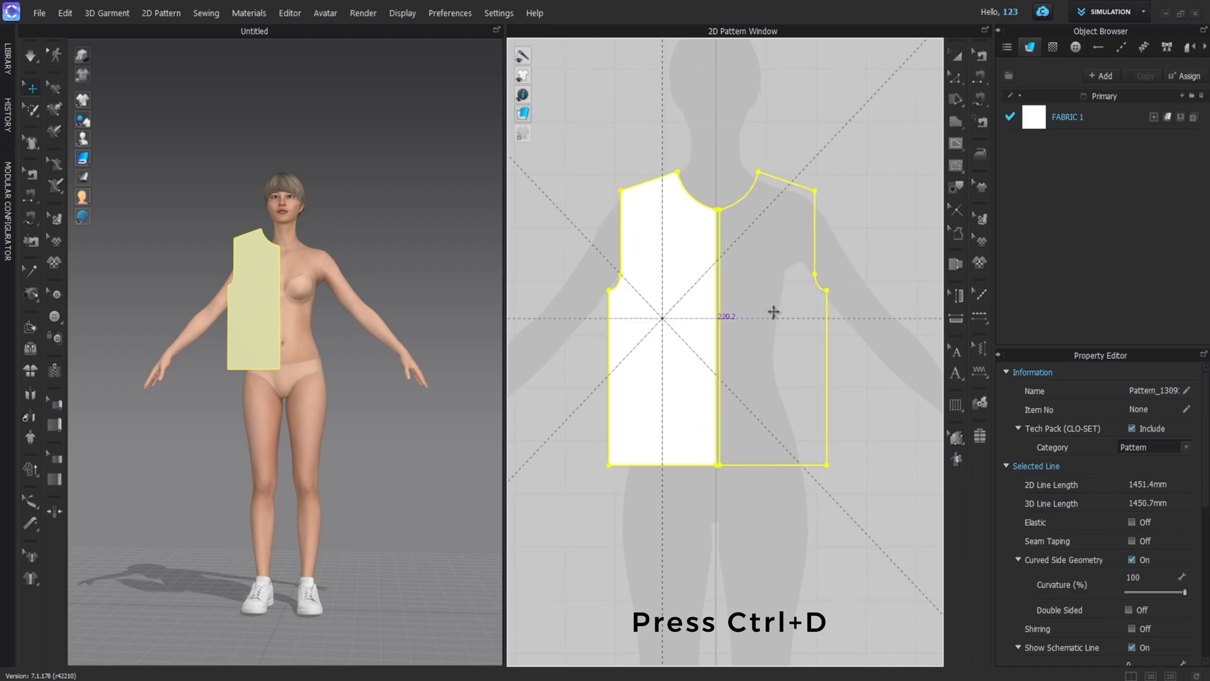
{"action": "left_click", "coordinate": [775, 311]}
Move the two shirt halves together until their centre lines meet without a gap
{"action": "scroll", "coordinate": [685, 334], "scroll_direction": "up", "scroll_amount": 10}
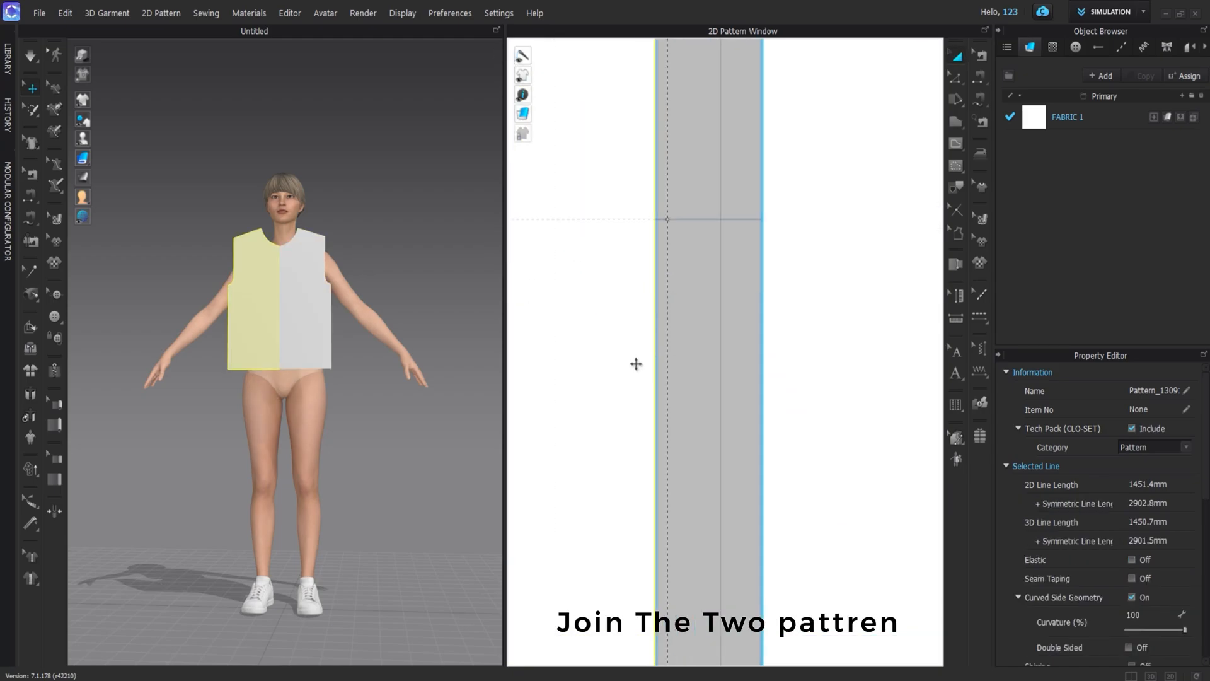
{"action": "left_click_drag", "start_coordinate": [691, 372], "coordinate": [682, 371], "text": "shift"}
{"action": "left_click_drag", "start_coordinate": [859, 343], "coordinate": [806, 340], "text": "shift"}
{"action": "scroll", "coordinate": [720, 424], "scroll_direction": "up", "scroll_amount": 3}
{"action": "key", "text": "z"}
{"action": "left_click", "coordinate": [715, 426]}
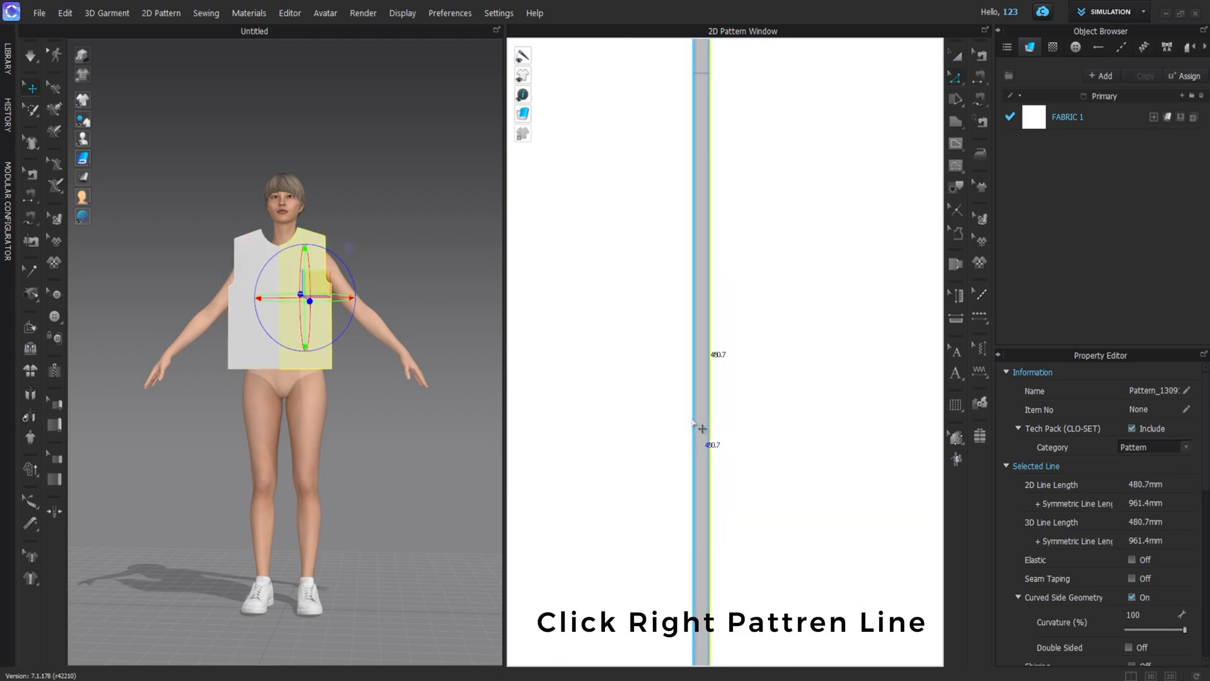
{"action": "left_click_drag", "start_coordinate": [761, 299], "coordinate": [748, 294], "text": "shift"}
Merge the two halves along their coincident centre lines into one full shirt pattern
{"action": "key", "text": "z"}
{"action": "left_click", "coordinate": [693, 387]}
{"action": "right_click", "coordinate": [694, 386]}
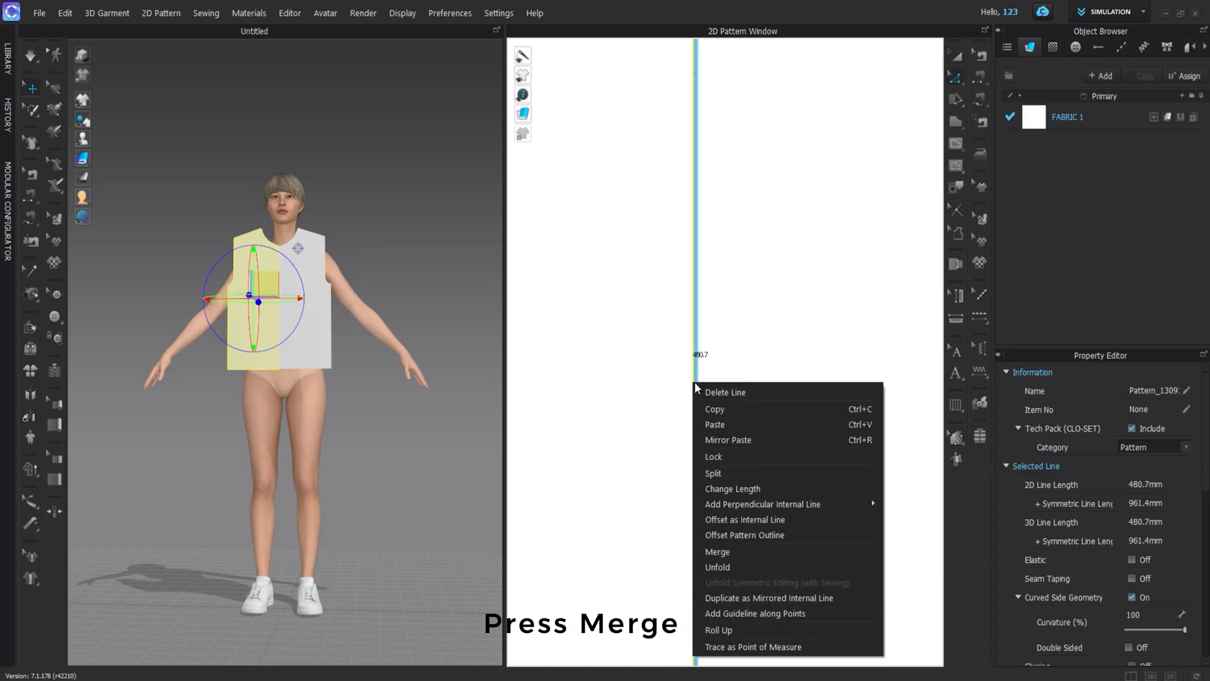
{"action": "left_click", "coordinate": [723, 551]}
{"action": "right_click", "coordinate": [694, 324]}
{"action": "left_click", "coordinate": [699, 336]}
{"action": "scroll", "coordinate": [697, 335], "scroll_direction": "down", "scroll_amount": 5}
Position the merged shirt pattern in front of the avatar's torso in the 3D window
{"action": "right_click_drag", "start_coordinate": [381, 287], "coordinate": [512, 323]}
{"action": "scroll", "coordinate": [341, 322], "scroll_direction": "up", "scroll_amount": 2}
{"action": "mouse_move", "coordinate": [378, 317]}
{"action": "right_mouse_down"}
{"action": "mouse_move", "coordinate": [386, 358]}
{"action": "mouse_move", "coordinate": [385, 333]}
{"action": "right_mouse_up"}
{"action": "left_click_drag", "start_coordinate": [384, 336], "coordinate": [370, 337]}
{"action": "left_click", "coordinate": [343, 251]}
{"action": "right_click_drag", "start_coordinate": [386, 296], "coordinate": [369, 288]}
{"action": "left_click_drag", "start_coordinate": [382, 252], "coordinate": [344, 250]}
{"action": "right_click_drag", "start_coordinate": [392, 329], "coordinate": [373, 331]}
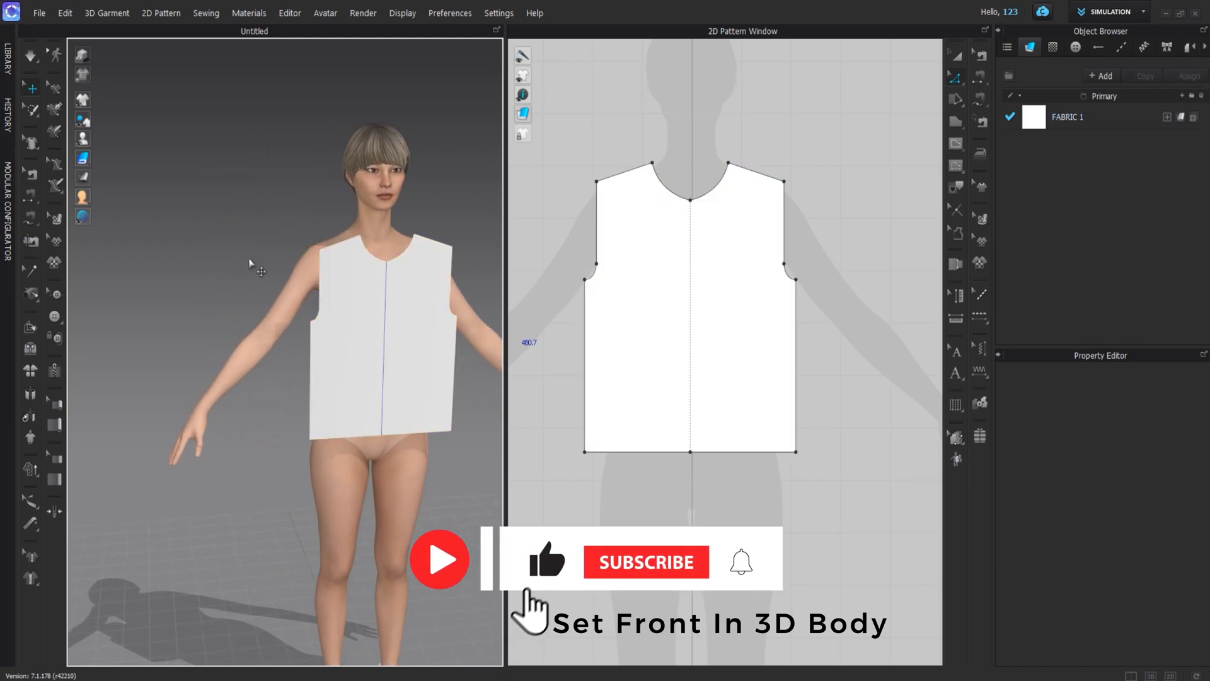
{"action": "left_click", "coordinate": [746, 319]}
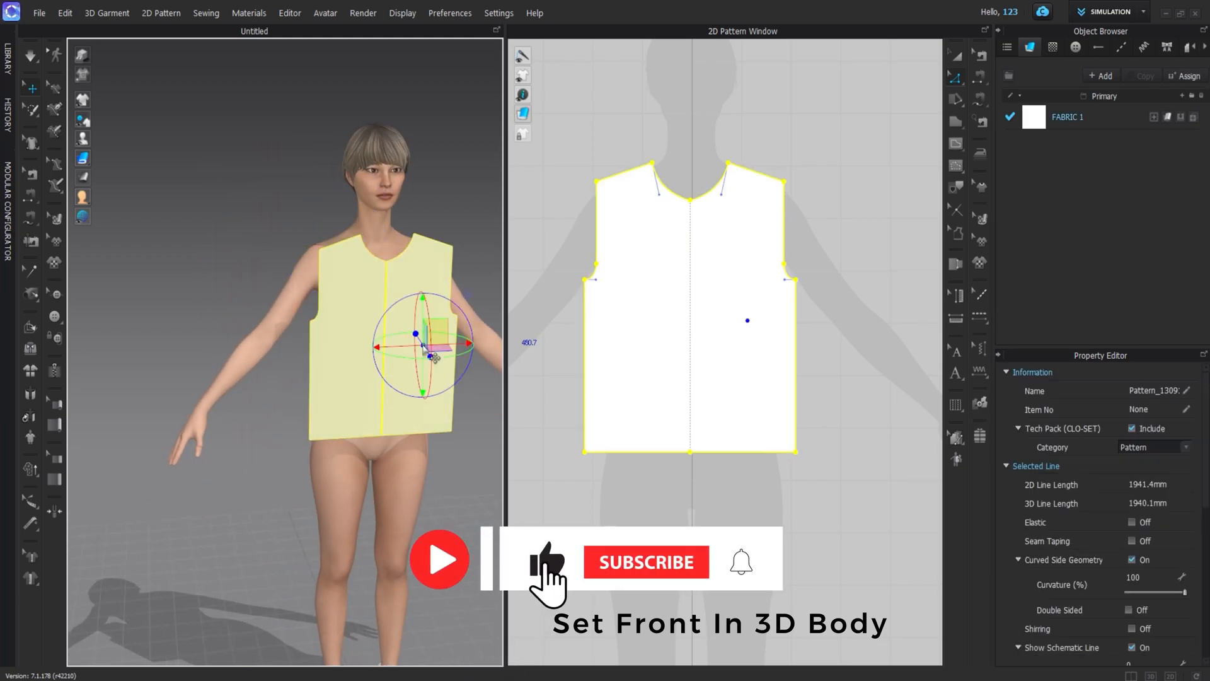
{"action": "key", "text": "Escape"}
{"action": "right_click", "coordinate": [688, 291]}
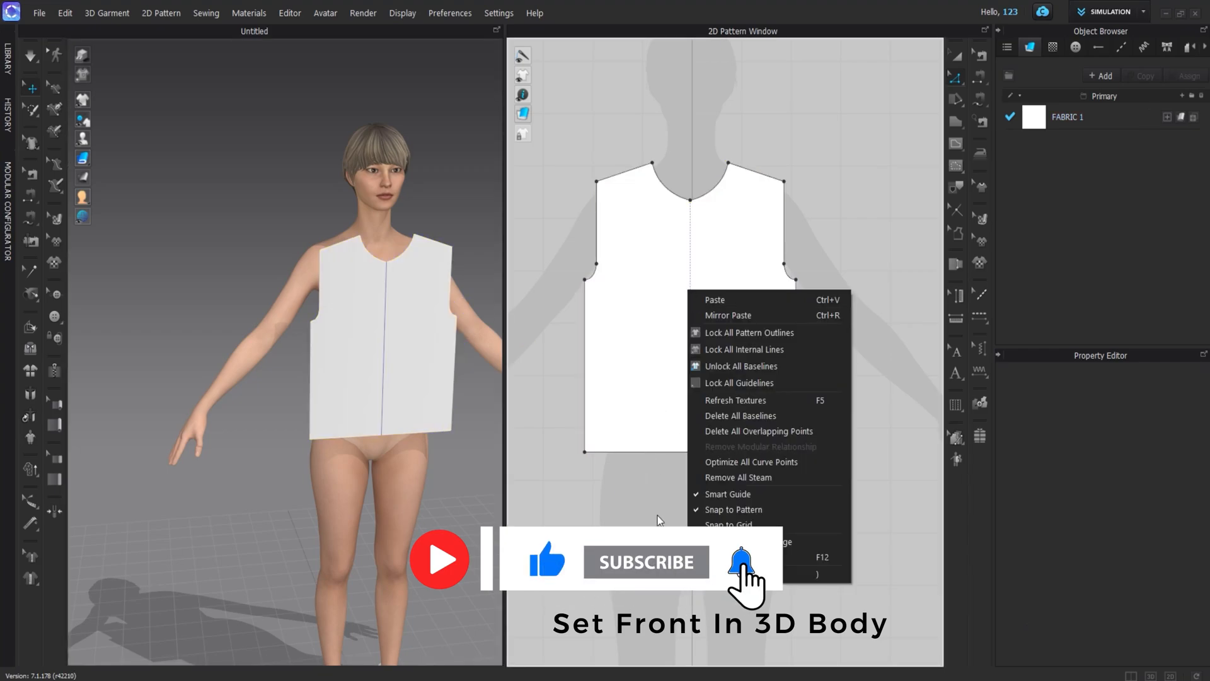
{"action": "left_click", "coordinate": [688, 381]}
{"action": "right_click", "coordinate": [687, 380]}
{"action": "left_click", "coordinate": [697, 646]}
{"action": "right_click", "coordinate": [690, 373]}
{"action": "left_click", "coordinate": [698, 577]}
{"action": "right_click", "coordinate": [715, 399]}
{"action": "left_click", "coordinate": [731, 667]}
{"action": "left_click", "coordinate": [677, 500]}
Raise the neckline's centre point slightly, and place a linked symmetric copy of the whole shirt pattern beside the original
{"action": "left_click", "coordinate": [690, 199]}
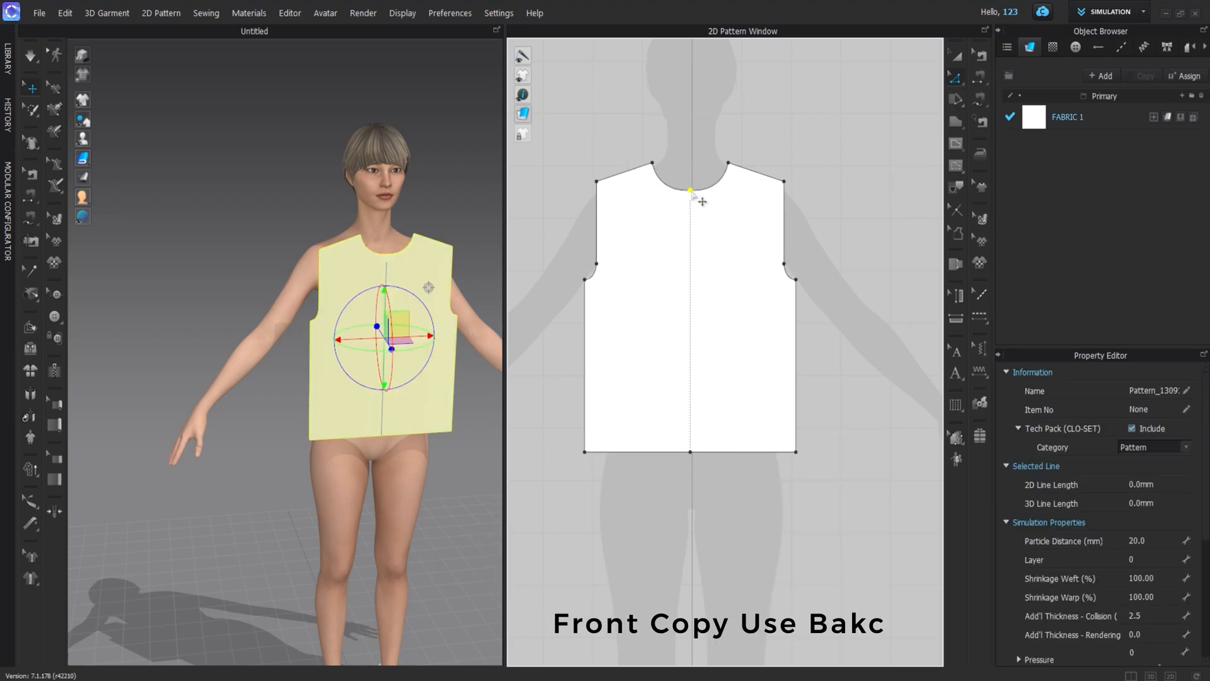
{"action": "left_click", "coordinate": [668, 171]}
{"action": "scroll", "coordinate": [637, 171], "scroll_direction": "down", "scroll_amount": 3}
{"action": "left_click_drag", "start_coordinate": [780, 414], "coordinate": [780, 415]}
{"action": "scroll", "coordinate": [695, 295], "scroll_direction": "down", "scroll_amount": 1}
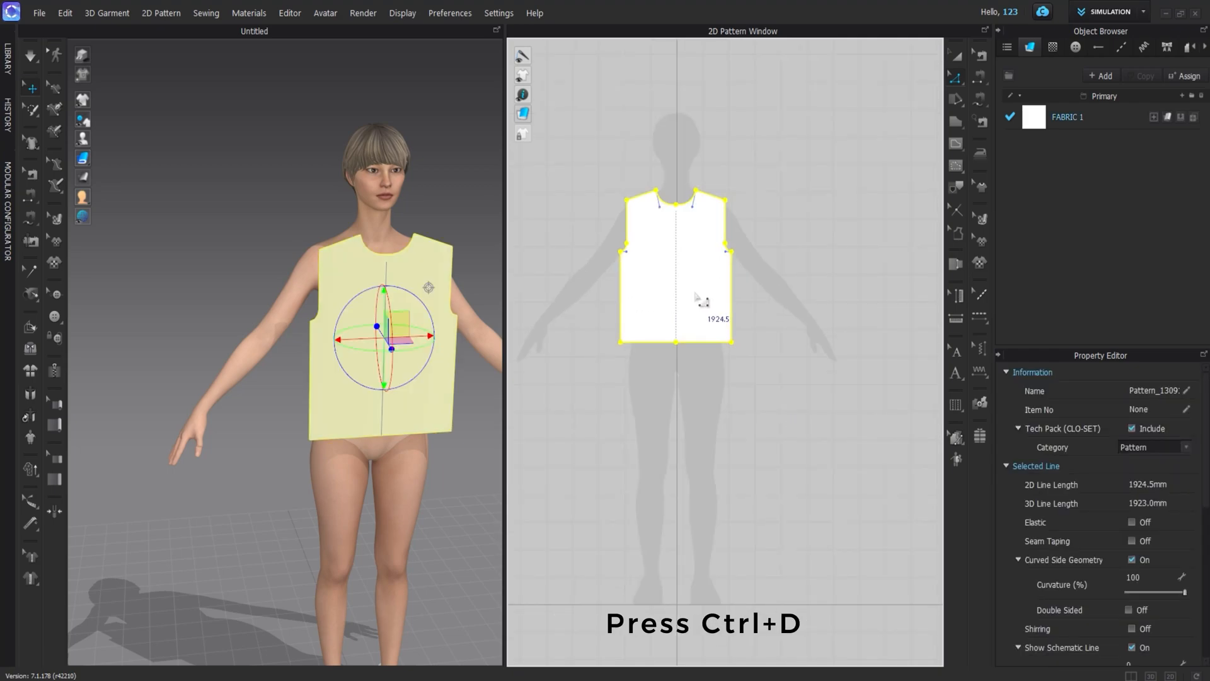
{"action": "key", "text": "ctrl+d"}
{"action": "left_click", "coordinate": [801, 275]}
{"action": "right_click_drag", "start_coordinate": [378, 333], "coordinate": [300, 324]}
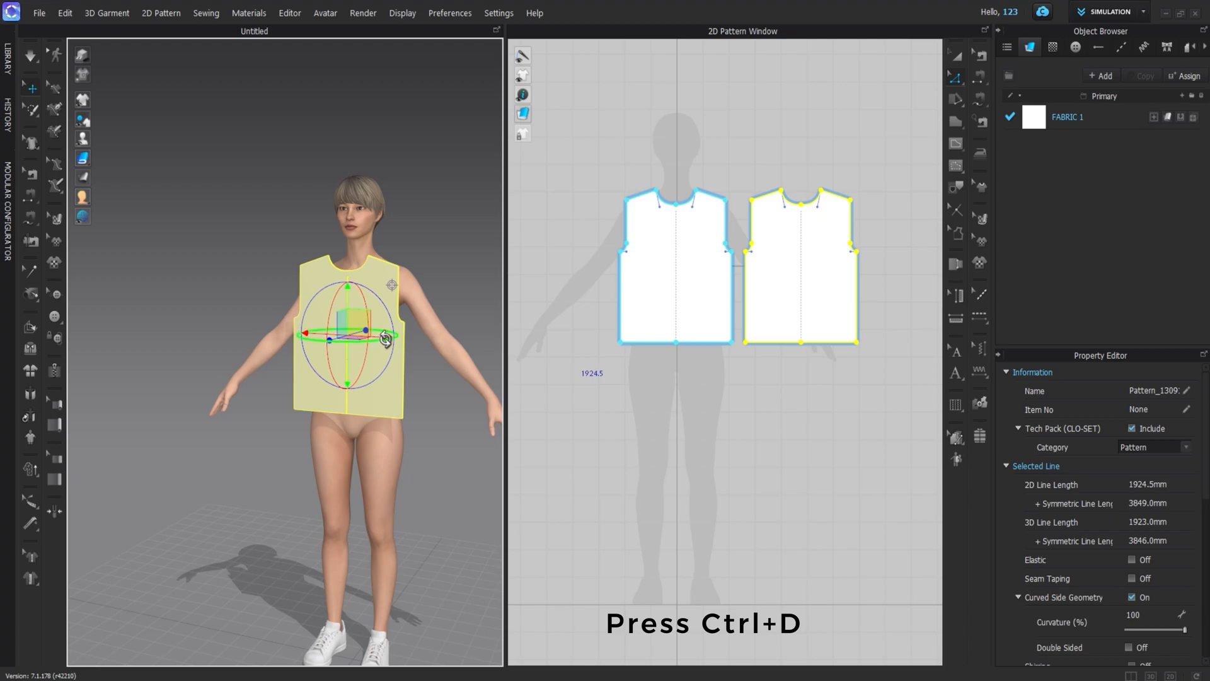
{"action": "right_click_drag", "start_coordinate": [386, 340], "coordinate": [397, 357]}
{"action": "left_click_drag", "start_coordinate": [398, 358], "coordinate": [538, 383]}
{"action": "left_click", "coordinate": [345, 450]}
{"action": "right_click_drag", "start_coordinate": [344, 451], "coordinate": [122, 413]}
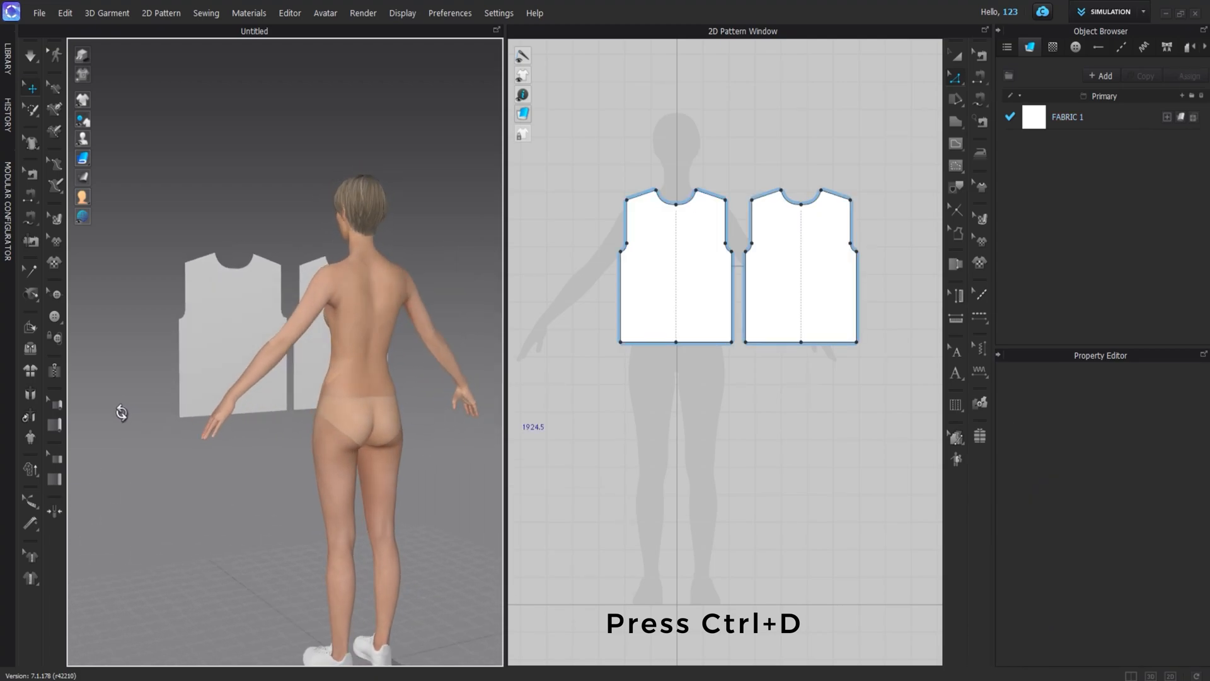
Flip the copied shirt pattern that lies beside the avatar silhouette
{"action": "scroll", "coordinate": [770, 262], "scroll_direction": "up", "scroll_amount": 5}
{"action": "right_click_drag", "start_coordinate": [770, 262], "coordinate": [789, 306]}
{"action": "right_click_drag", "start_coordinate": [414, 369], "coordinate": [382, 312]}
{"action": "right_click", "coordinate": [873, 298]}
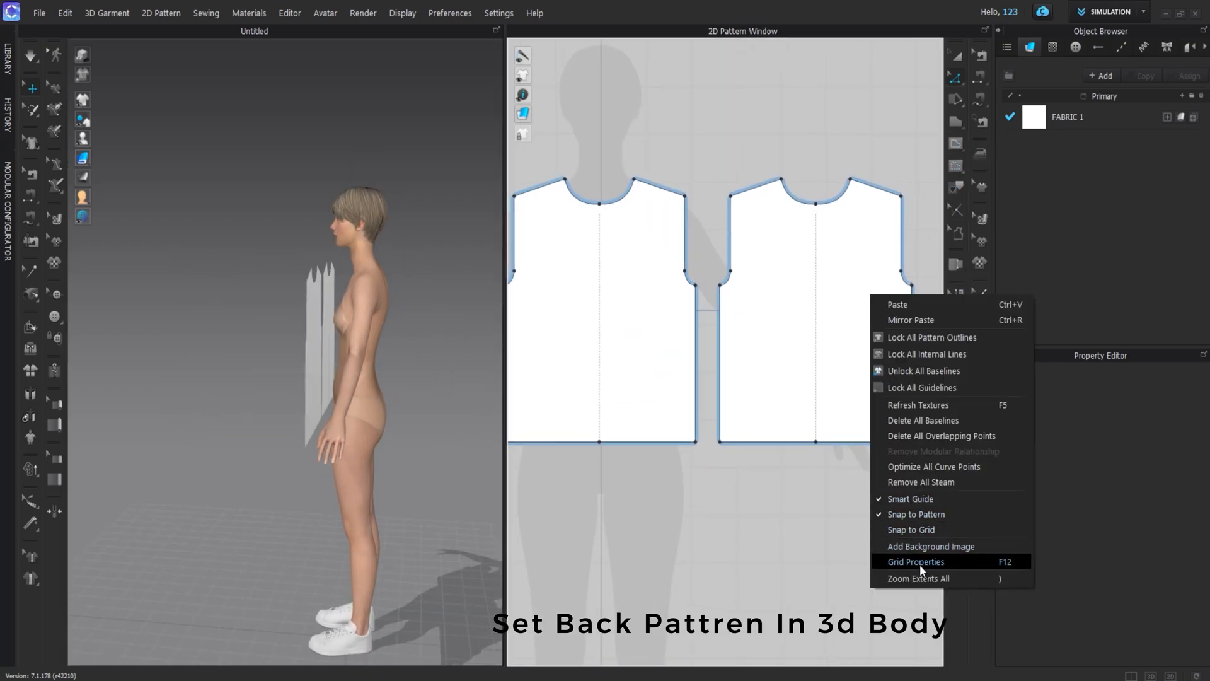
{"action": "left_click", "coordinate": [794, 388]}
{"action": "left_click", "coordinate": [799, 305]}
{"action": "right_click", "coordinate": [799, 306]}
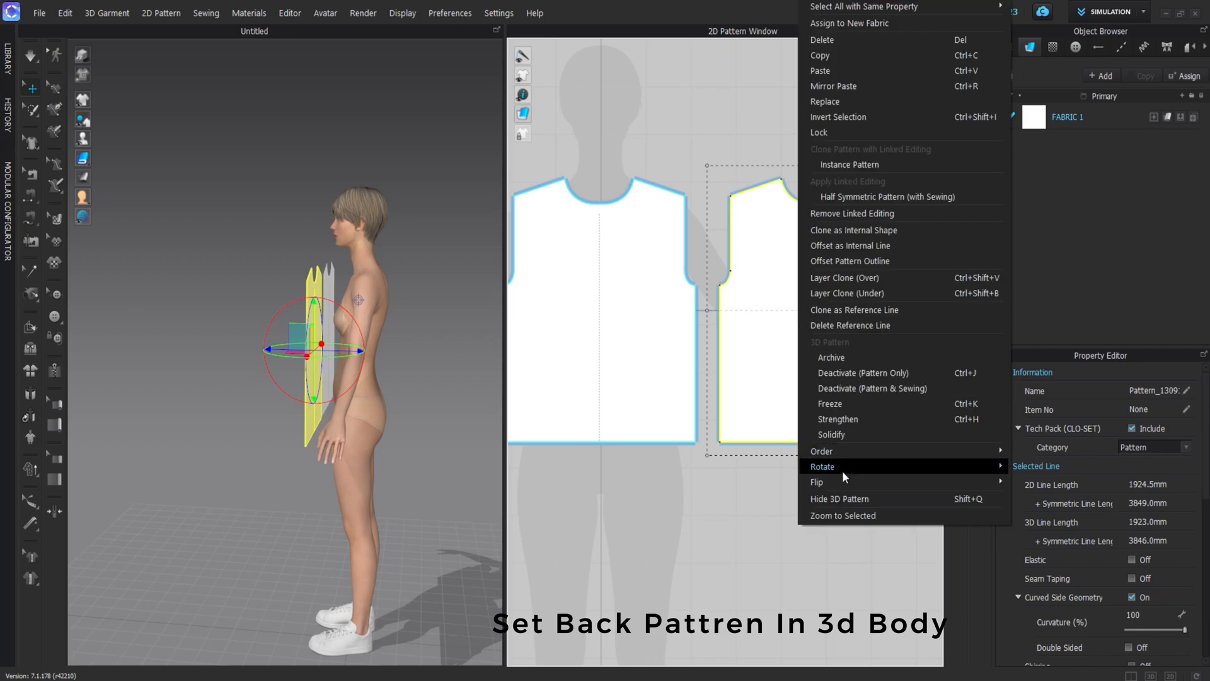
{"action": "mouse_move", "coordinate": [835, 485]}
{"action": "left_click", "coordinate": [1023, 486]}
{"action": "left_click", "coordinate": [927, 469]}
Flip the original shirt pattern in the 3D window so it can serve as the back piece
{"action": "right_click_drag", "start_coordinate": [189, 312], "coordinate": [291, 367]}
{"action": "left_click", "coordinate": [320, 336]}
{"action": "right_click_drag", "start_coordinate": [369, 404], "coordinate": [297, 335]}
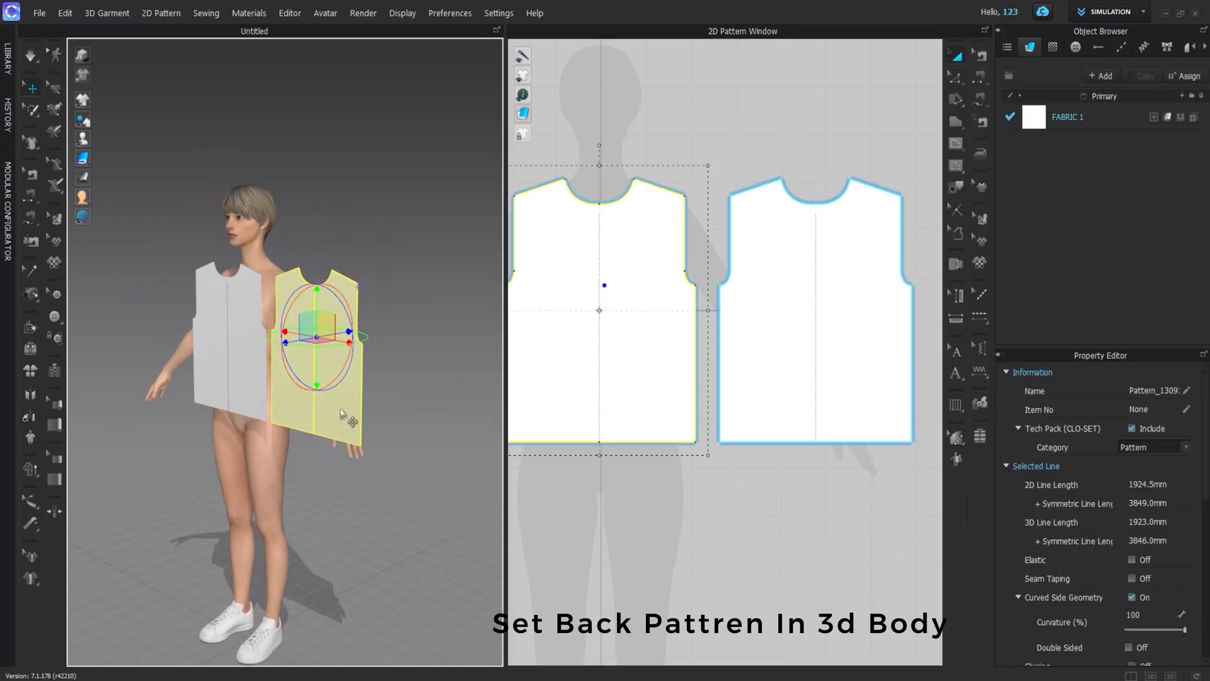
{"action": "right_click", "coordinate": [340, 331]}
{"action": "left_click", "coordinate": [400, 276]}
{"action": "mouse_move", "coordinate": [361, 393]}
{"action": "right_mouse_down"}
{"action": "mouse_move", "coordinate": [251, 370]}
{"action": "mouse_move", "coordinate": [356, 403]}
{"action": "right_mouse_up"}
{"action": "left_click", "coordinate": [479, 443]}
{"action": "left_click", "coordinate": [582, 376]}
{"action": "left_click", "coordinate": [679, 510]}
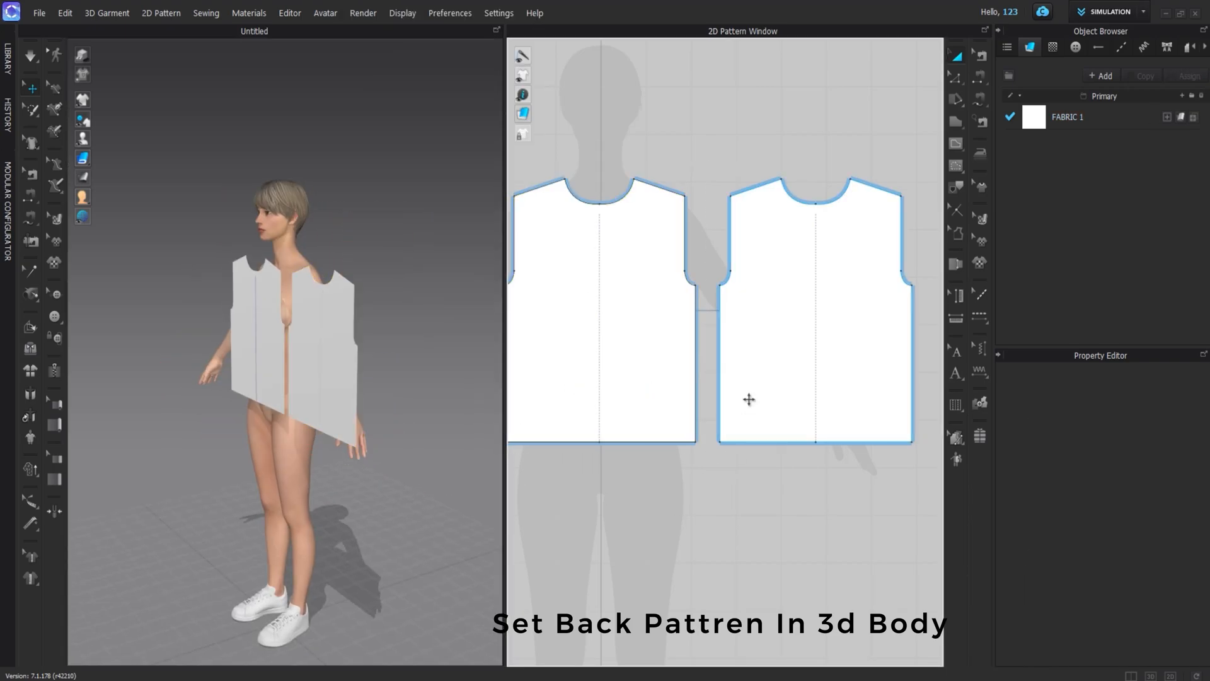
Move the back piece behind the avatar's body, opposite the front piece in the 3D window
{"action": "left_click", "coordinate": [769, 343]}
{"action": "right_click_drag", "start_coordinate": [272, 390], "coordinate": [280, 429]}
{"action": "left_click", "coordinate": [192, 374]}
{"action": "right_click_drag", "start_coordinate": [226, 366], "coordinate": [199, 300]}
{"action": "left_click_drag", "start_coordinate": [220, 375], "coordinate": [371, 391]}
{"action": "right_click_drag", "start_coordinate": [371, 391], "coordinate": [277, 504]}
{"action": "left_click", "coordinate": [797, 618]}
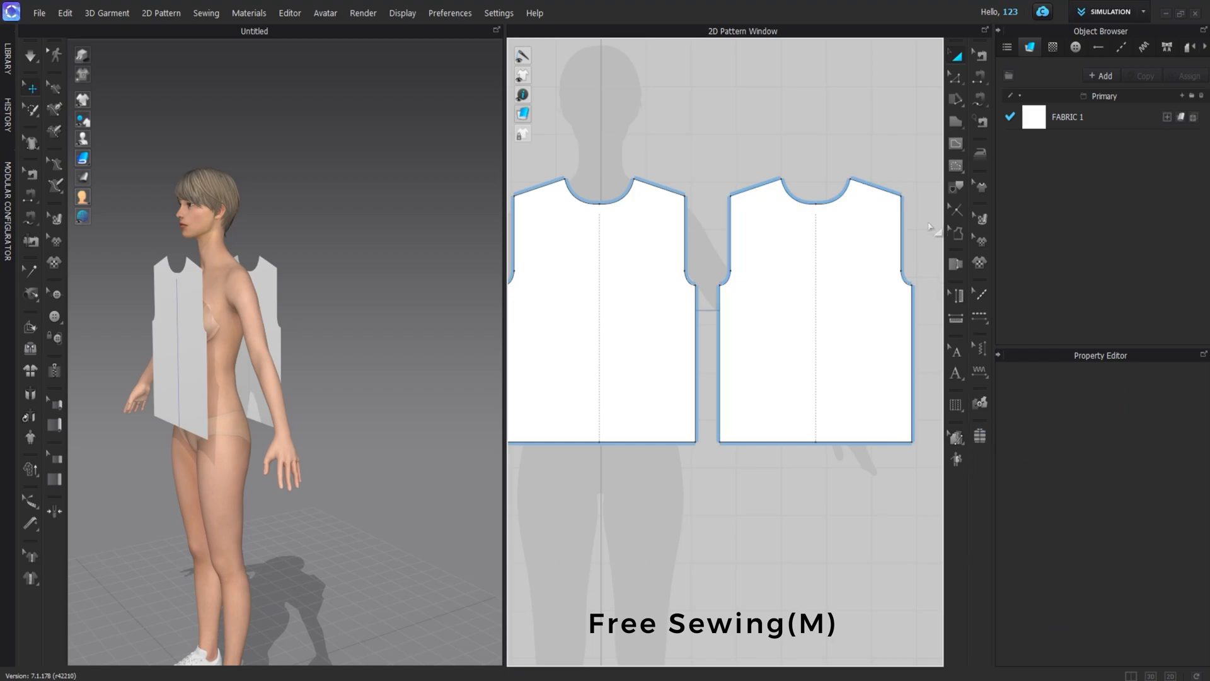
Sew the adjacent side seams of the front and back pieces from underarm to hem with Free Sewing
{"action": "left_click", "coordinate": [880, 247]}
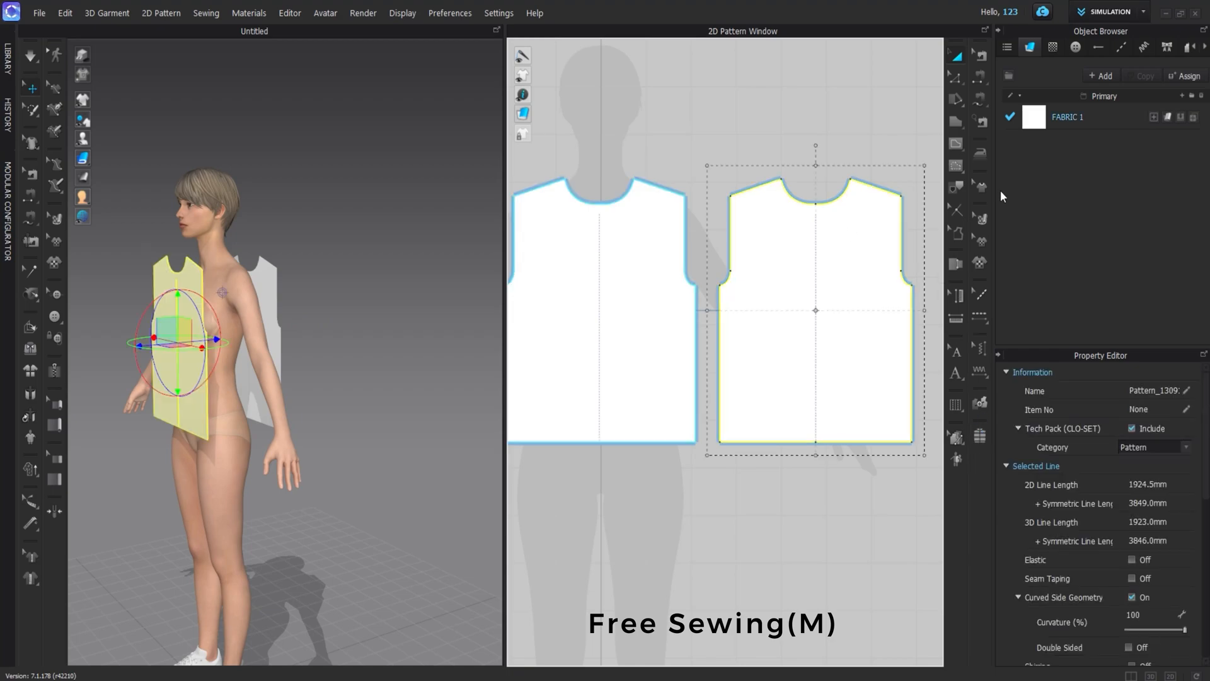
{"action": "left_click", "coordinate": [981, 94]}
{"action": "left_click", "coordinate": [981, 95]}
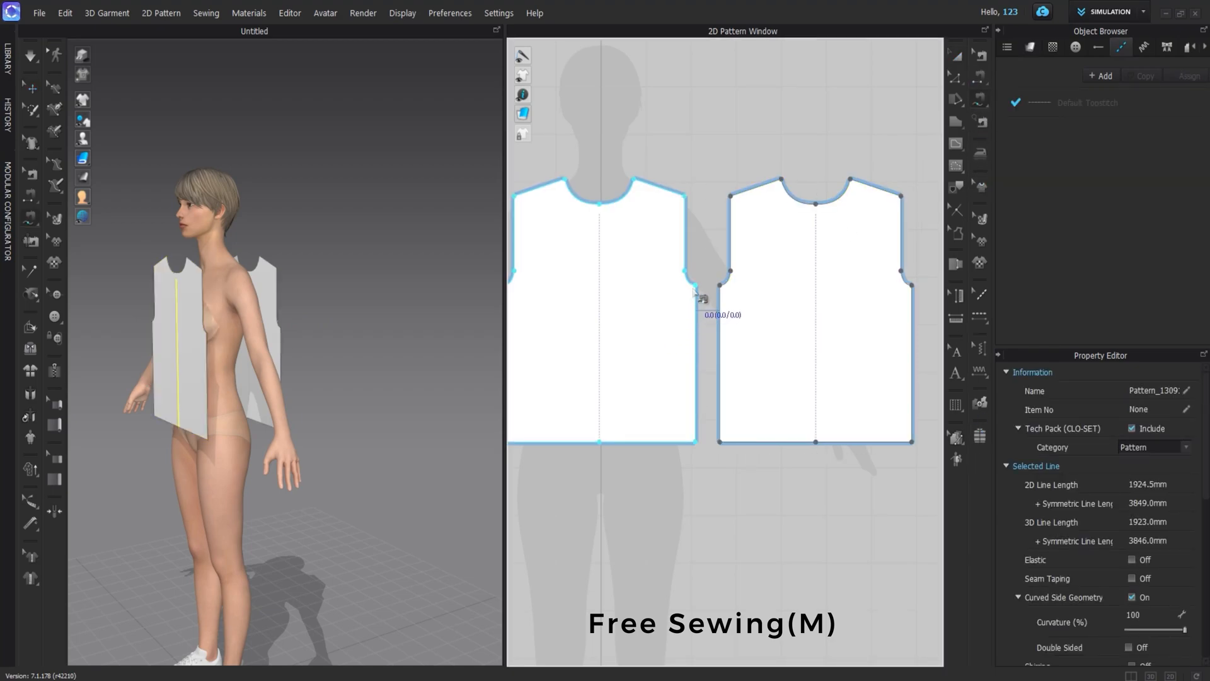
{"action": "left_click", "coordinate": [695, 286]}
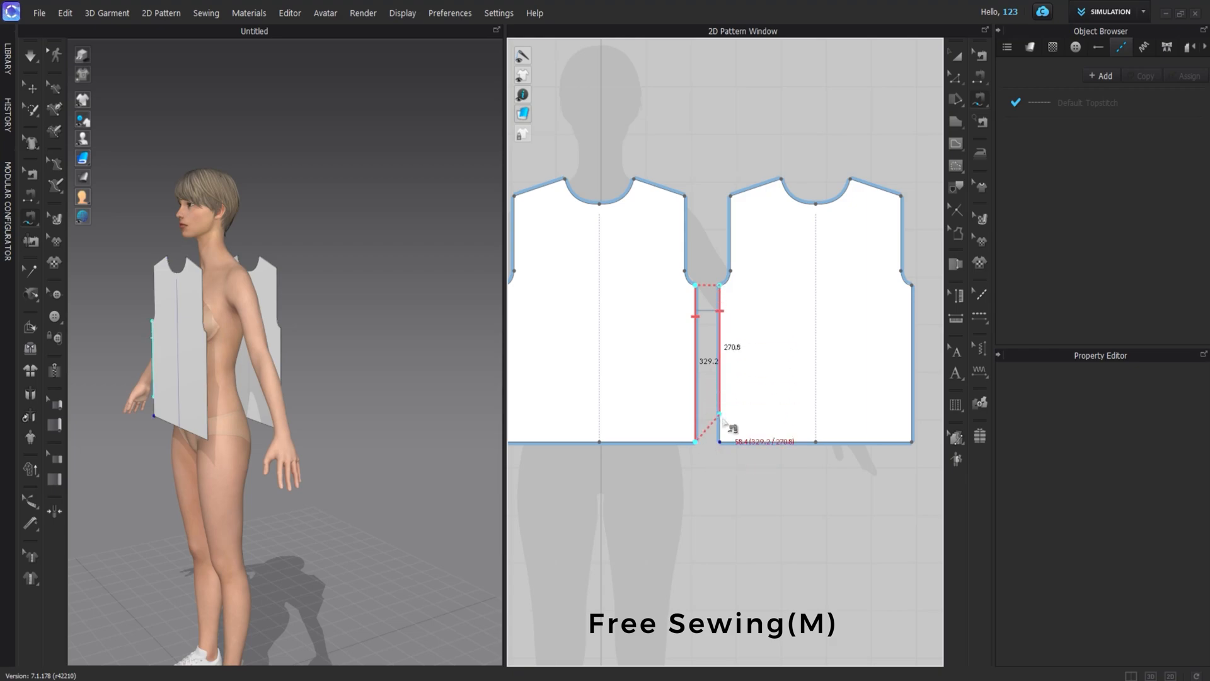
Sew both pairs of shoulder seams between the front and back pieces, from neck point to shoulder tip
{"action": "right_click_drag", "start_coordinate": [180, 361], "coordinate": [309, 363]}
{"action": "left_click", "coordinate": [634, 179]}
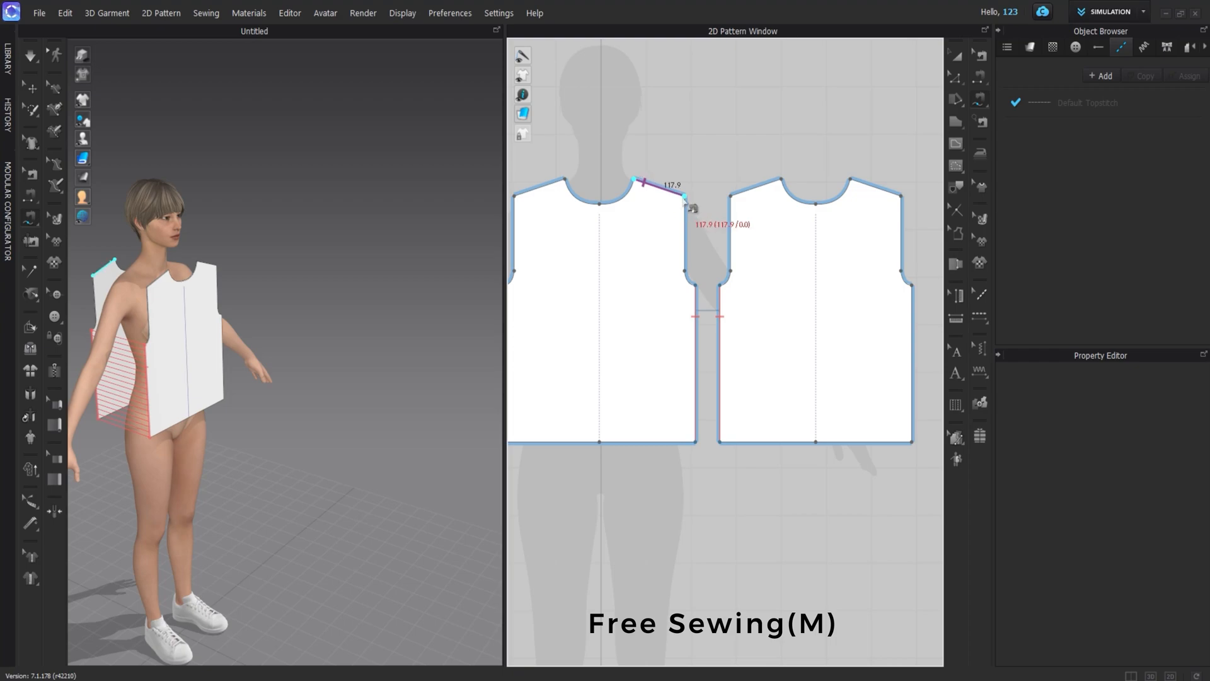
{"action": "left_click", "coordinate": [781, 179]}
{"action": "left_click", "coordinate": [731, 195]}
{"action": "left_click", "coordinate": [850, 179]}
{"action": "left_click", "coordinate": [901, 196]}
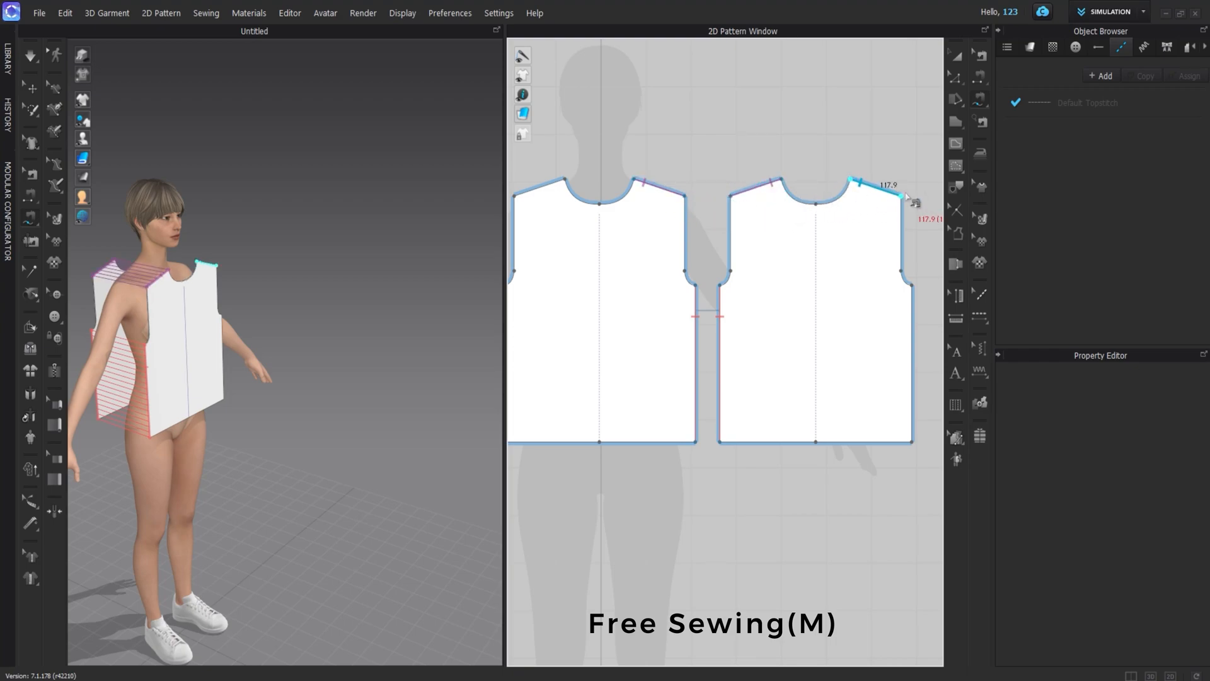
{"action": "scroll", "coordinate": [803, 225], "scroll_direction": "down", "scroll_amount": 2}
{"action": "left_click", "coordinate": [571, 202]}
Sew the outer side edges of the front and back pieces together from underarm to hem
{"action": "left_click", "coordinate": [890, 273]}
{"action": "left_click", "coordinate": [890, 359]}
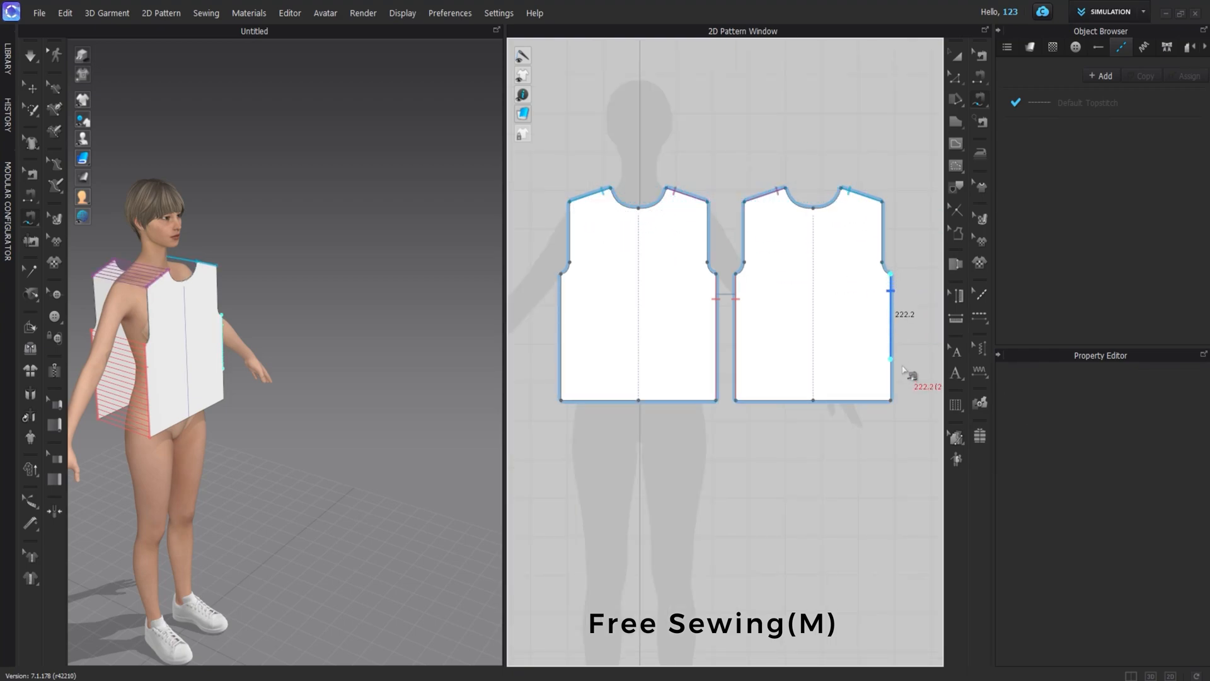
{"action": "left_click", "coordinate": [560, 400]}
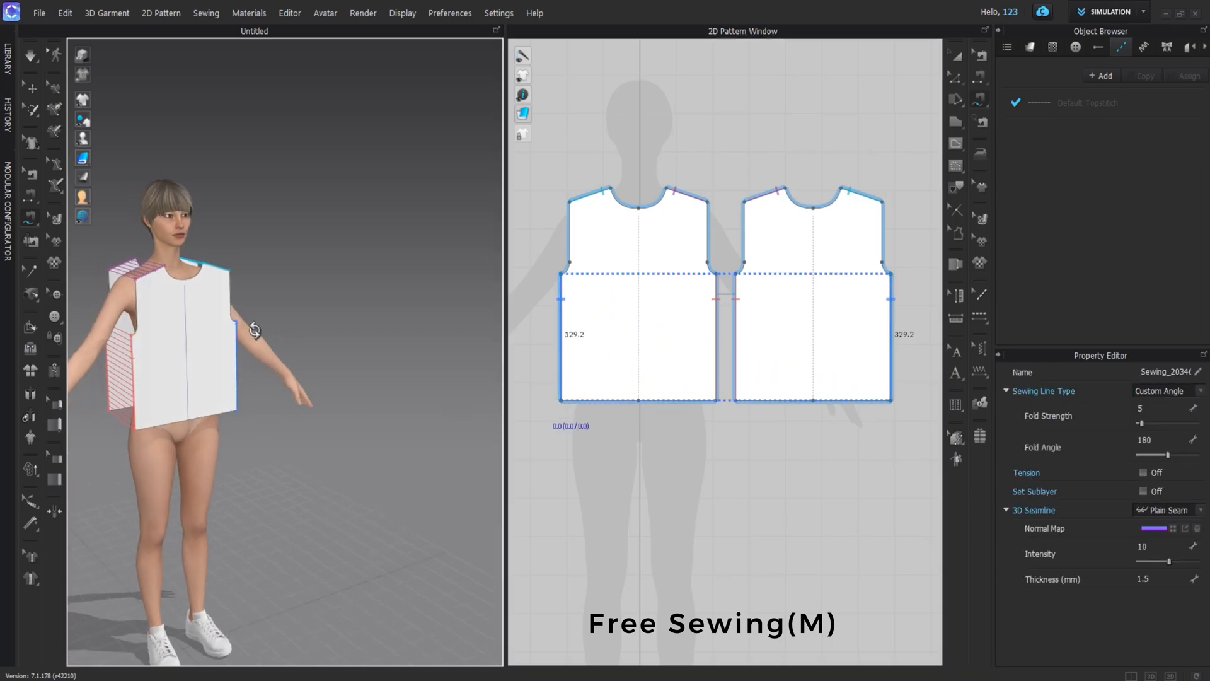
Simulate the sewn shirt and pull its front down to drape it on the avatar
{"action": "key", "text": "space"}
{"action": "right_click_drag", "start_coordinate": [232, 328], "coordinate": [398, 370]}
{"action": "left_click_drag", "start_coordinate": [192, 404], "coordinate": [184, 516]}
{"action": "left_click_drag", "start_coordinate": [241, 412], "coordinate": [168, 511]}
{"action": "right_click_drag", "start_coordinate": [221, 409], "coordinate": [303, 303]}
{"action": "right_click_drag", "start_coordinate": [268, 230], "coordinate": [327, 226]}
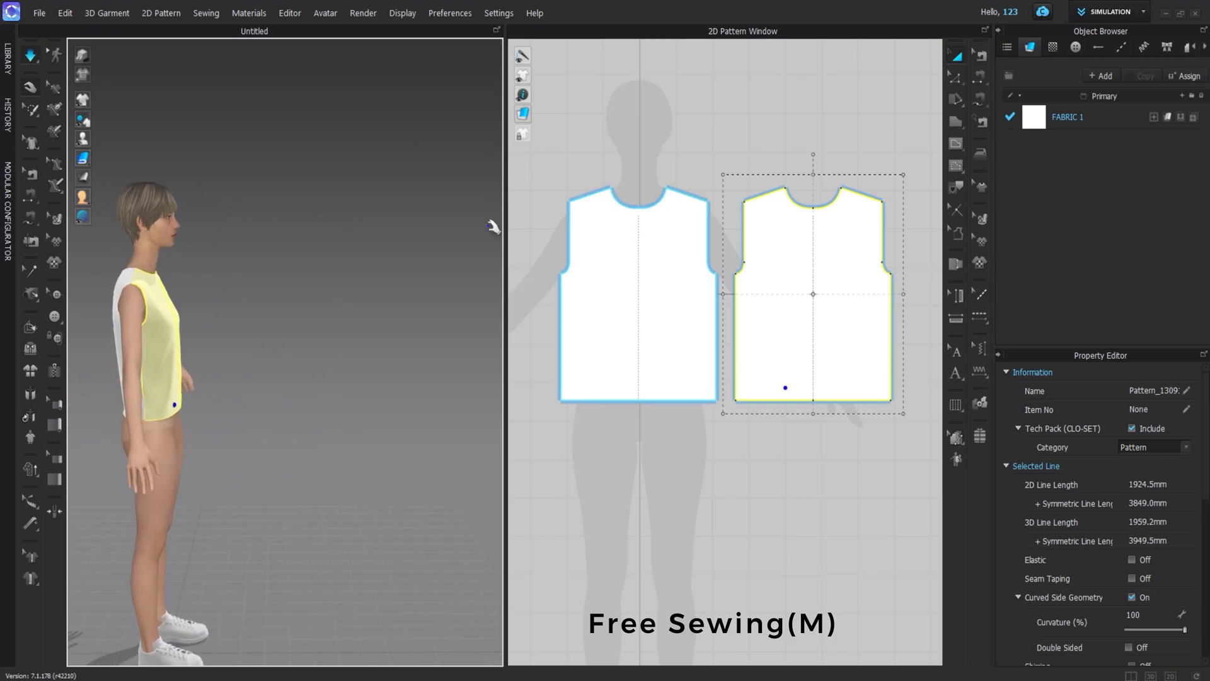
Raise the centre point of the linked necklines and reshape the neck curve on both sides
{"action": "scroll", "coordinate": [825, 157], "scroll_direction": "up", "scroll_amount": 4}
{"action": "key", "text": "z"}
{"action": "key", "text": "m"}
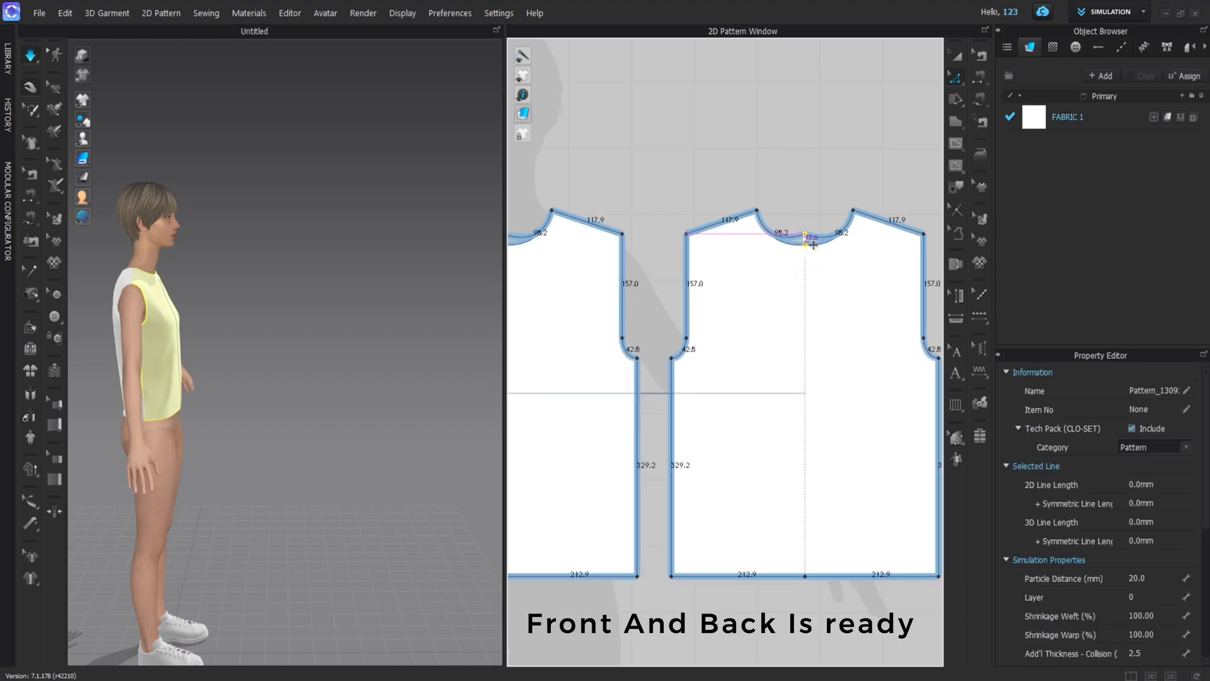
{"action": "left_click", "coordinate": [759, 243]}
{"action": "left_click_drag", "start_coordinate": [845, 228], "coordinate": [853, 243]}
{"action": "left_click_drag", "start_coordinate": [766, 251], "coordinate": [752, 245]}
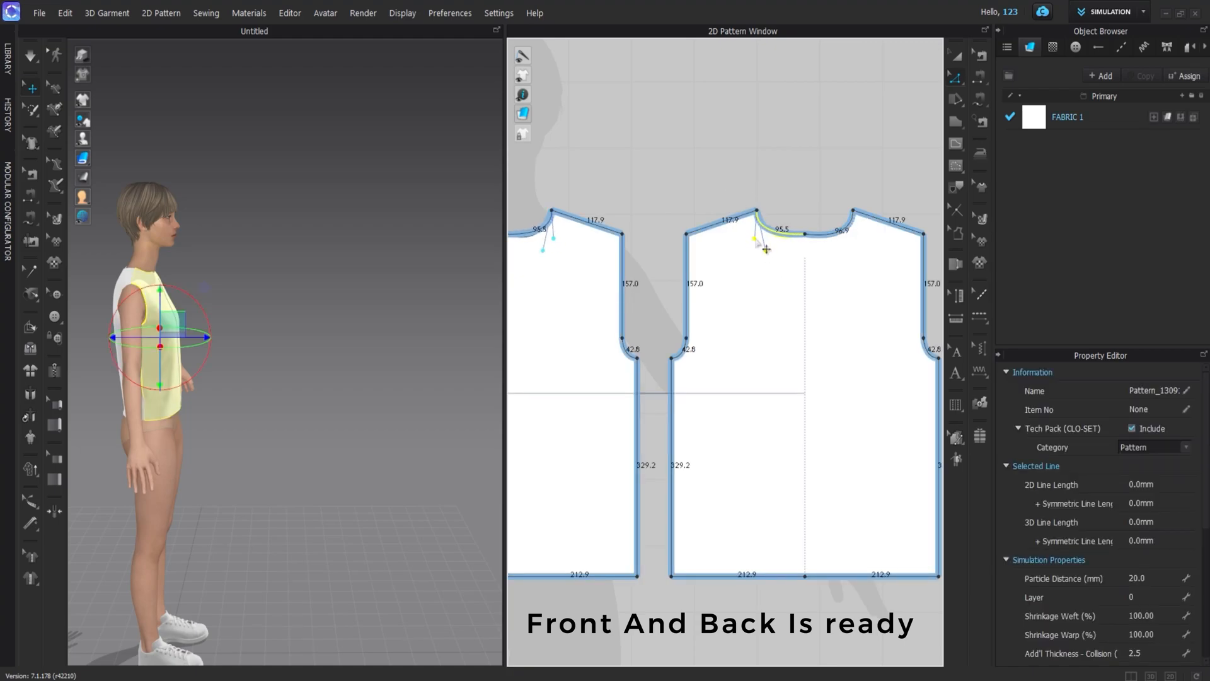
{"action": "left_click", "coordinate": [676, 232]}
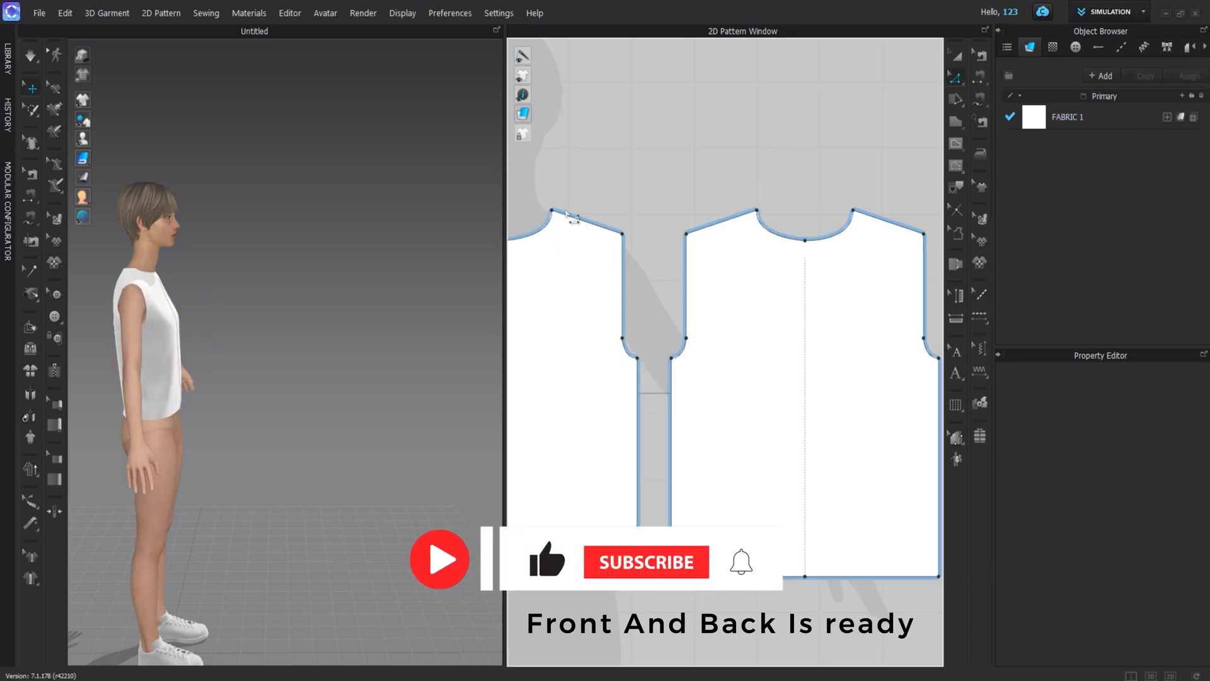
Remove the linked editing between the front and back pieces so each can be edited separately
{"action": "scroll", "coordinate": [568, 205], "scroll_direction": "down", "scroll_amount": 2}
{"action": "middle_click_drag", "start_coordinate": [526, 194], "coordinate": [667, 213]}
{"action": "right_click", "coordinate": [687, 308]}
{"action": "key", "text": "Escape"}
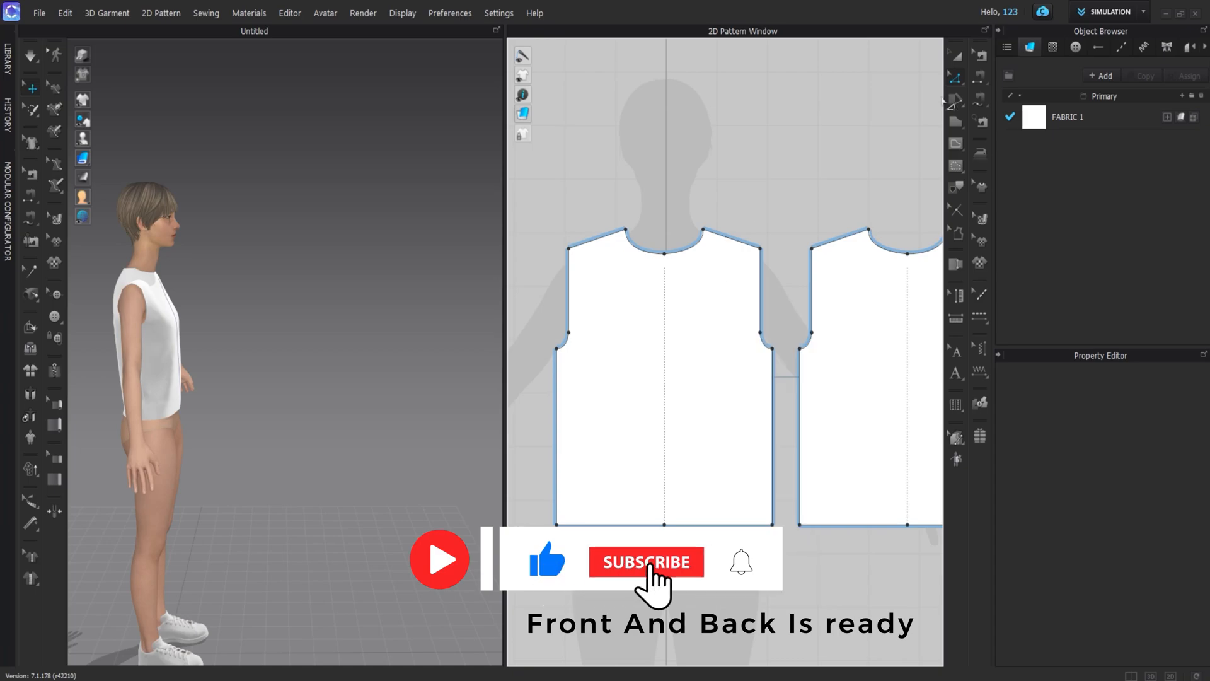
{"action": "left_click", "coordinate": [716, 283]}
{"action": "right_click", "coordinate": [717, 284]}
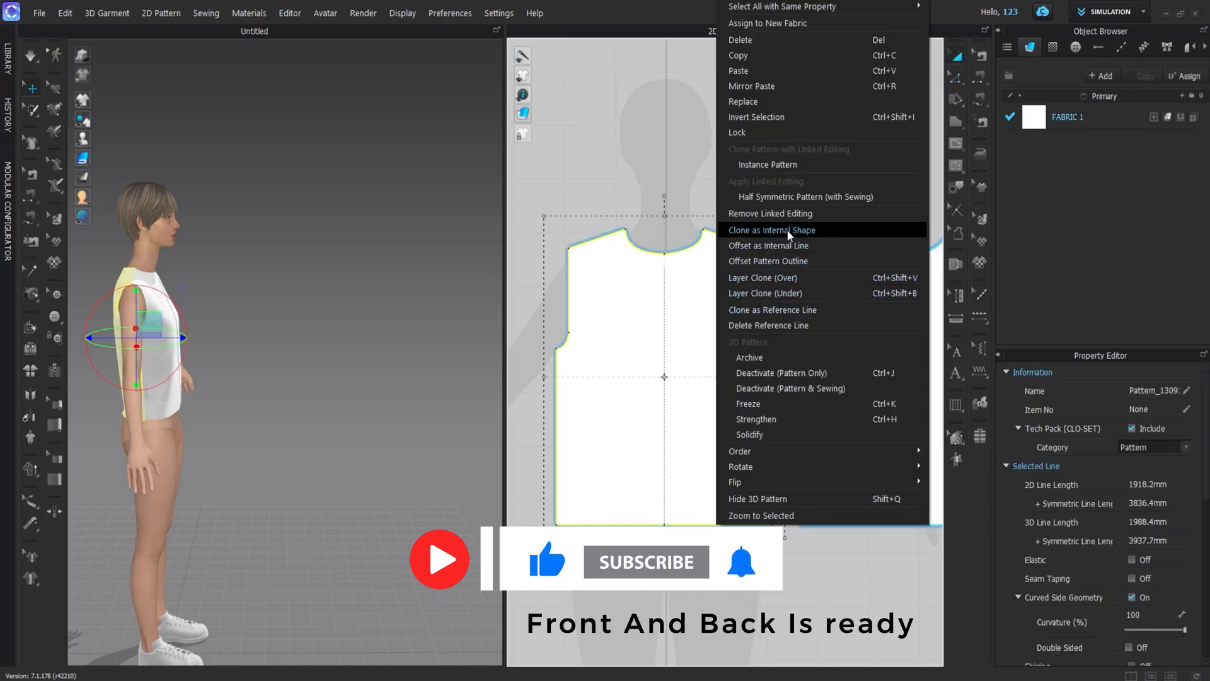
{"action": "key", "text": "Escape"}
{"action": "right_click", "coordinate": [735, 253]}
{"action": "left_click", "coordinate": [776, 246]}
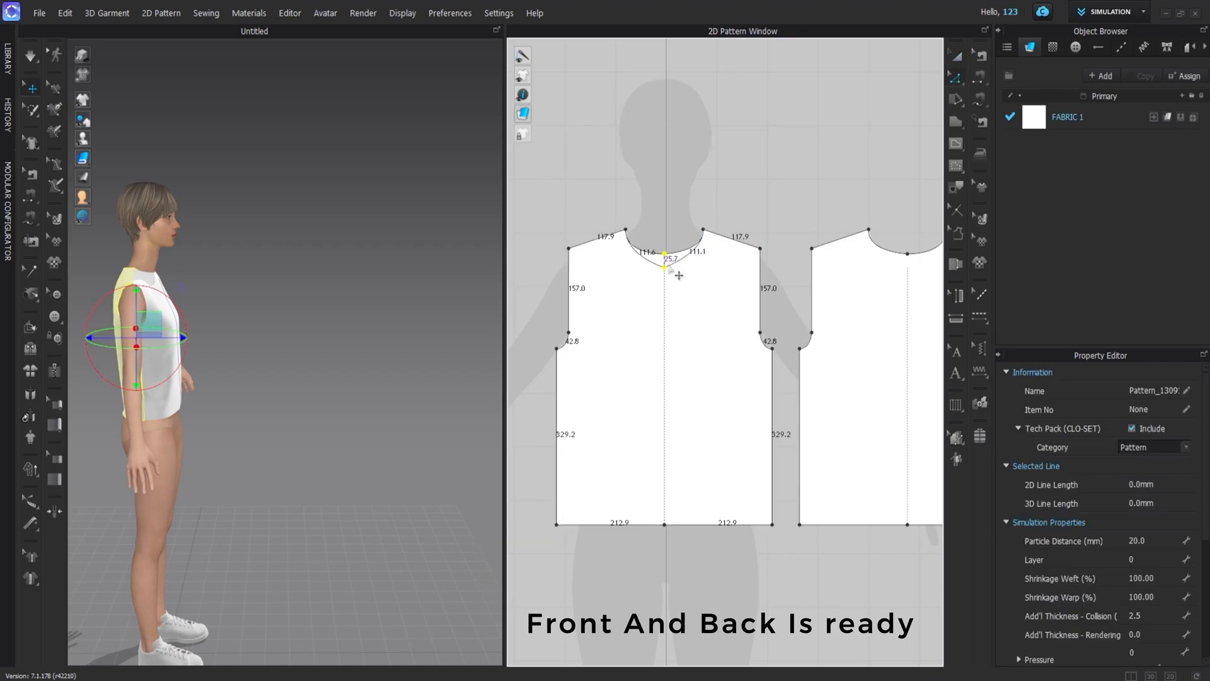
{"action": "left_click_drag", "start_coordinate": [669, 267], "coordinate": [670, 265]}
{"action": "key", "text": "ctrl+z"}
{"action": "double_click", "coordinate": [670, 266]}
Lower the centre point of the front piece's neckline to form a V-shaped neck
{"action": "middle_click_drag", "start_coordinate": [849, 231], "coordinate": [733, 240]}
{"action": "left_click", "coordinate": [746, 221]}
{"action": "left_click", "coordinate": [791, 262]}
{"action": "left_click_drag", "start_coordinate": [792, 263], "coordinate": [803, 296]}
Raise the back neckline's centre point and round the curve towards both shoulder points
{"action": "right_click_drag", "start_coordinate": [395, 262], "coordinate": [467, 262]}
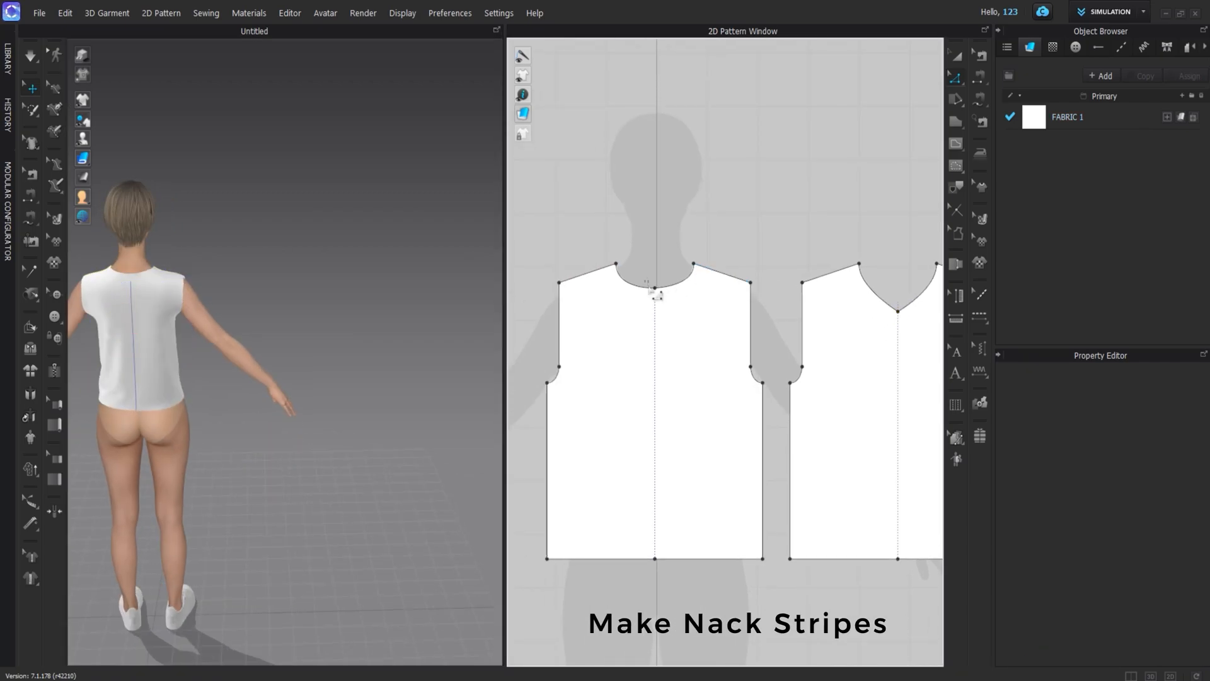
{"action": "left_click", "coordinate": [654, 289]}
{"action": "scroll", "coordinate": [662, 293], "scroll_direction": "up", "scroll_amount": 1}
{"action": "left_click", "coordinate": [708, 284]}
{"action": "left_click", "coordinate": [705, 254]}
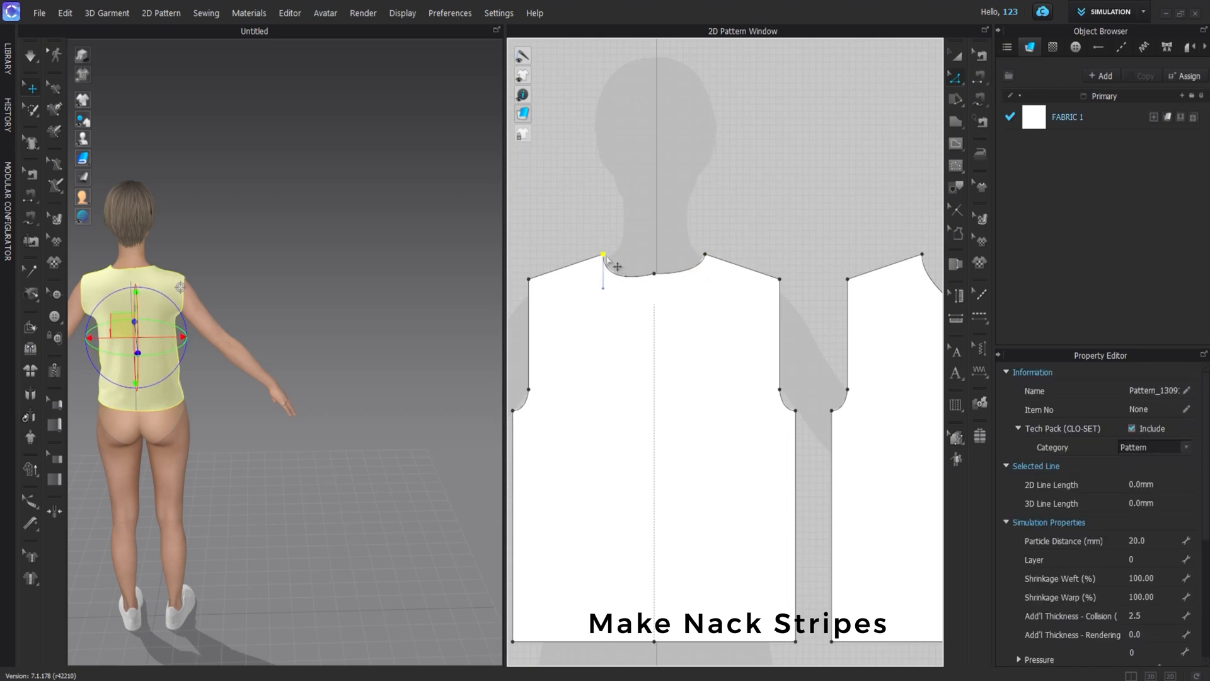
{"action": "left_click_drag", "start_coordinate": [606, 278], "coordinate": [606, 275]}
{"action": "left_click", "coordinate": [673, 204]}
Simulate the shirt with the reshaped front and back necklines and bring the front neckline into view
{"action": "right_click_drag", "start_coordinate": [283, 277], "coordinate": [6, 290]}
{"action": "key", "text": "space"}
{"action": "scroll", "coordinate": [304, 297], "scroll_direction": "down", "scroll_amount": 1}
{"action": "scroll", "coordinate": [760, 268], "scroll_direction": "down", "scroll_amount": 3}
{"action": "middle_click_drag", "start_coordinate": [820, 283], "coordinate": [674, 294]}
{"action": "scroll", "coordinate": [711, 291], "scroll_direction": "up", "scroll_amount": 1}
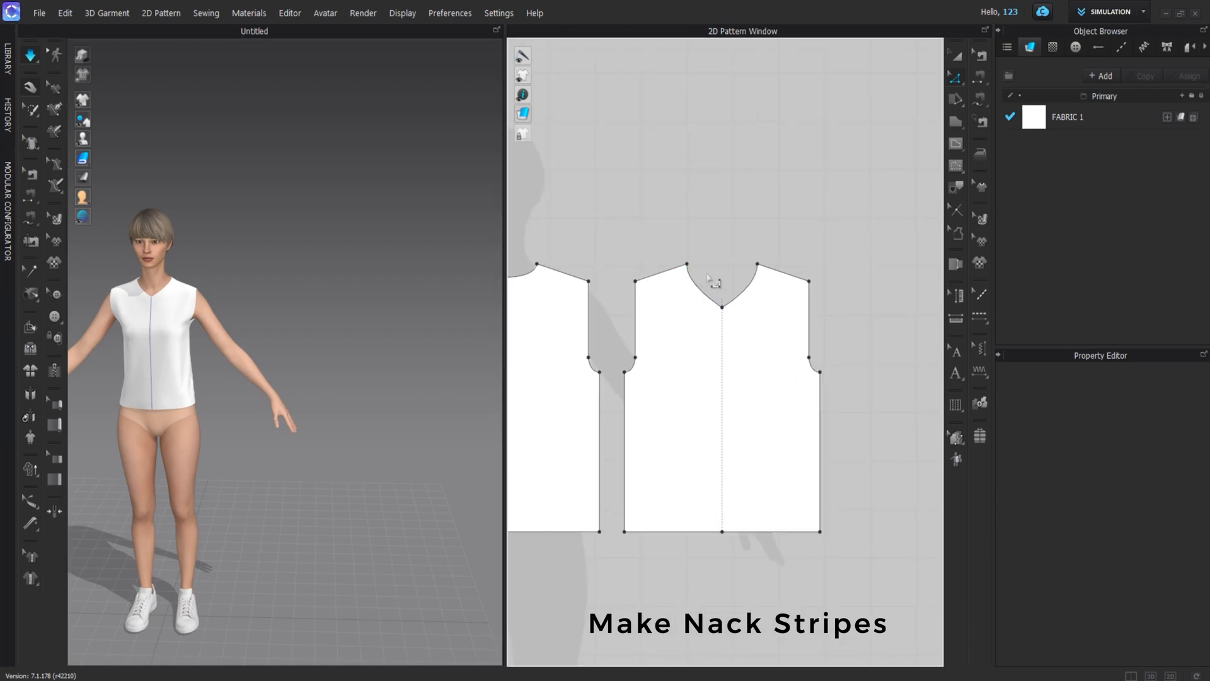
Offset the whole front neckline inward as an internal line at a distance of 23 mm for the neck strip
{"action": "middle_click_drag", "start_coordinate": [706, 116], "coordinate": [754, 151]}
{"action": "scroll", "coordinate": [754, 151], "scroll_direction": "up", "scroll_amount": 4}
{"action": "middle_click_drag", "start_coordinate": [794, 435], "coordinate": [741, 137]}
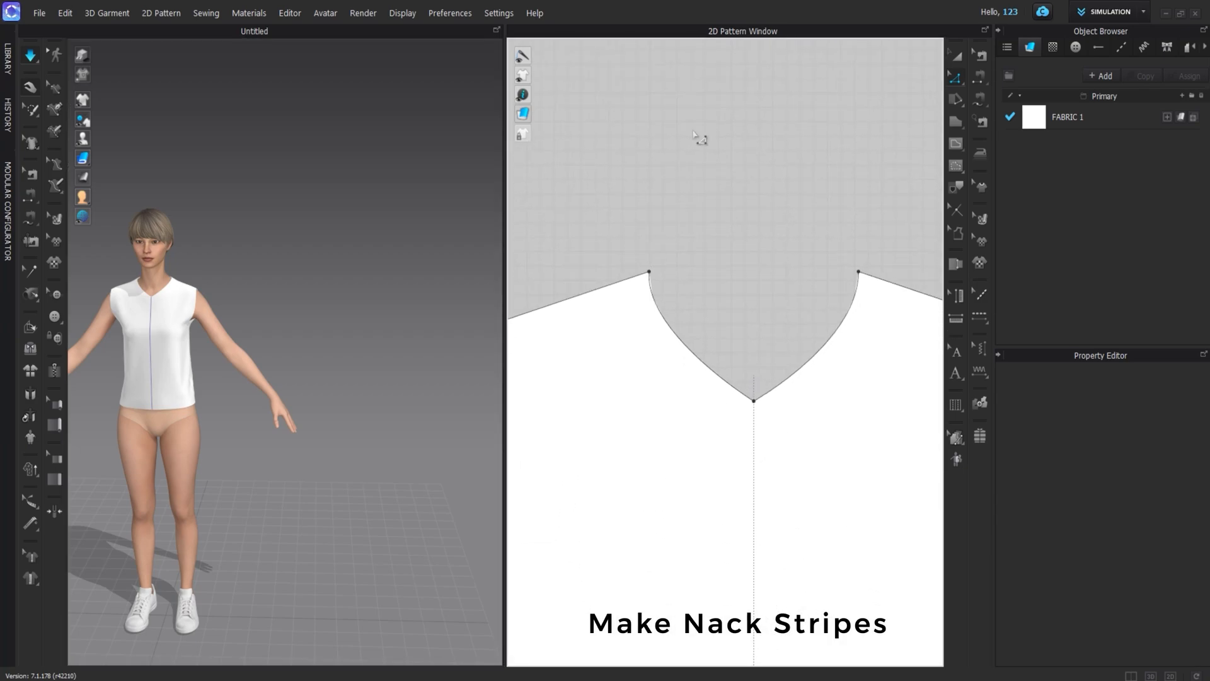
{"action": "left_click", "coordinate": [728, 360]}
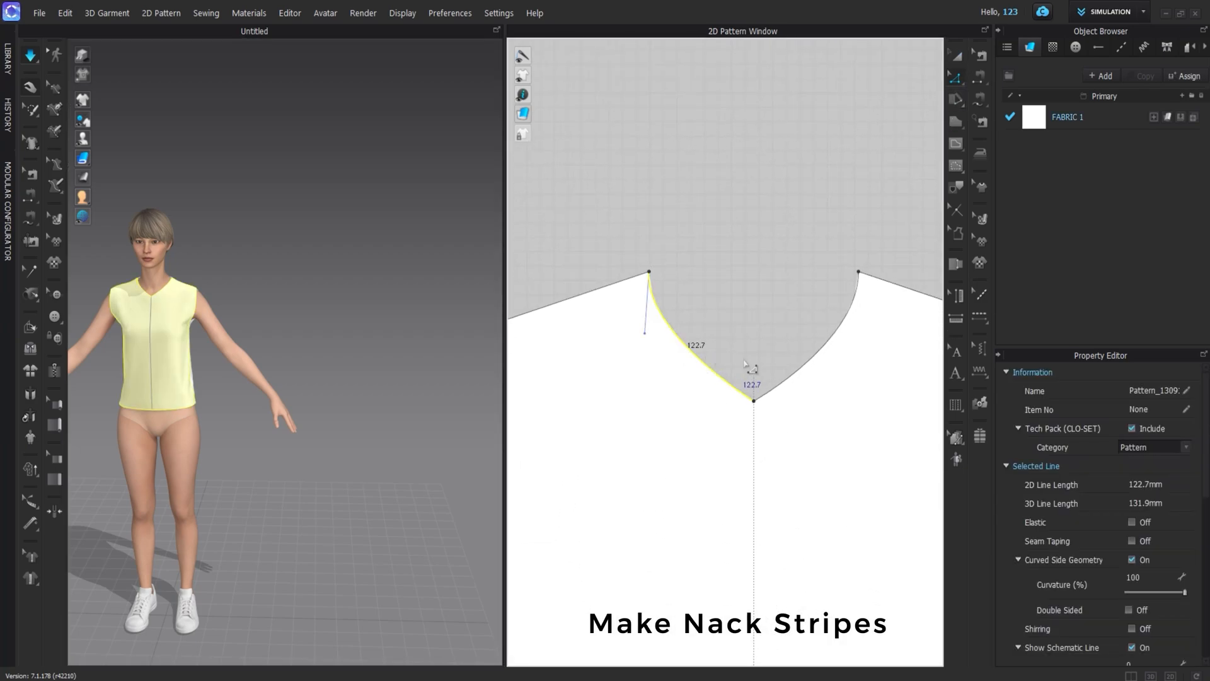
{"action": "right_click", "coordinate": [818, 355]}
{"action": "left_click", "coordinate": [848, 555]}
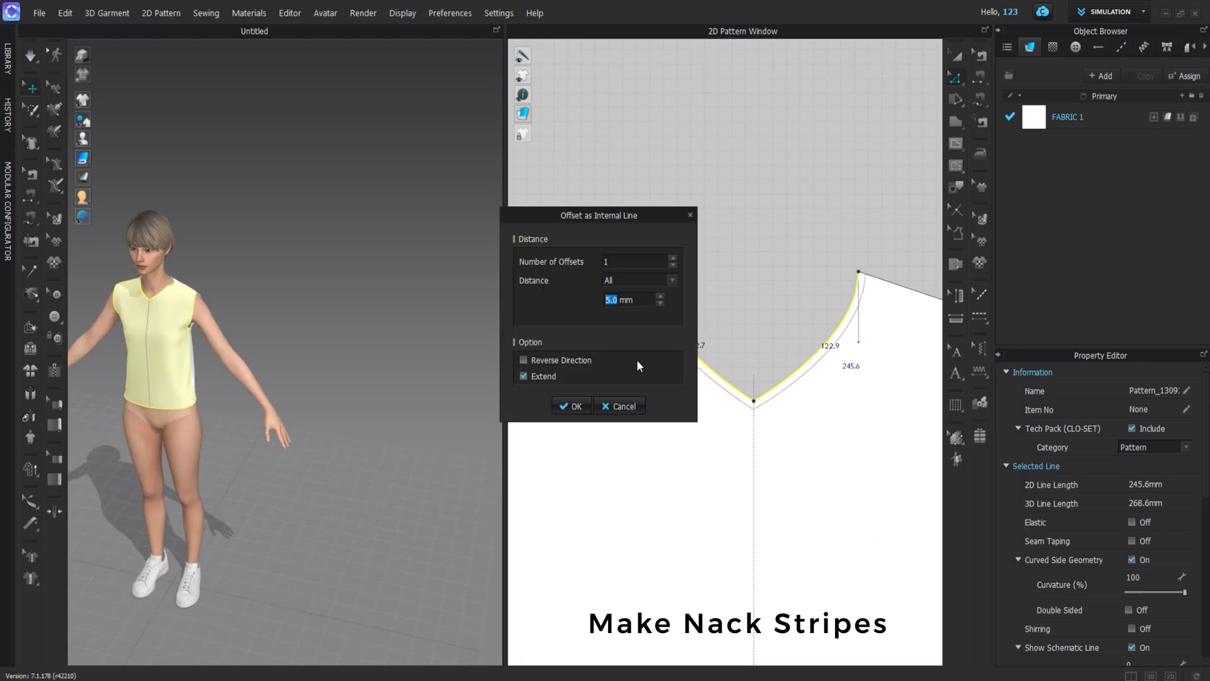
{"action": "left_click", "coordinate": [659, 296]}
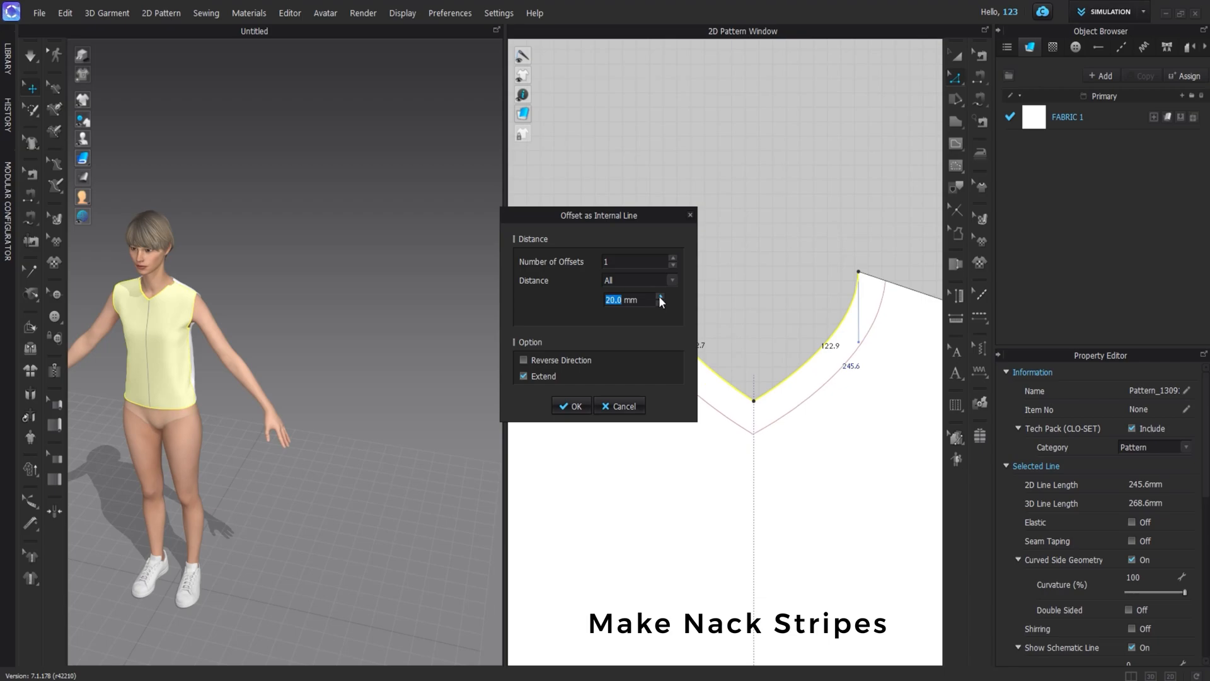
{"action": "left_click", "coordinate": [660, 297]}
{"action": "left_click", "coordinate": [571, 406]}
Offset the whole back neckline inward as an internal line at a distance of 23 mm
{"action": "right_click_drag", "start_coordinate": [256, 344], "coordinate": [561, 344]}
{"action": "scroll", "coordinate": [747, 385], "scroll_direction": "down", "scroll_amount": 8}
{"action": "middle_click_drag", "start_coordinate": [648, 403], "coordinate": [710, 388]}
{"action": "scroll", "coordinate": [734, 401], "scroll_direction": "up", "scroll_amount": 3}
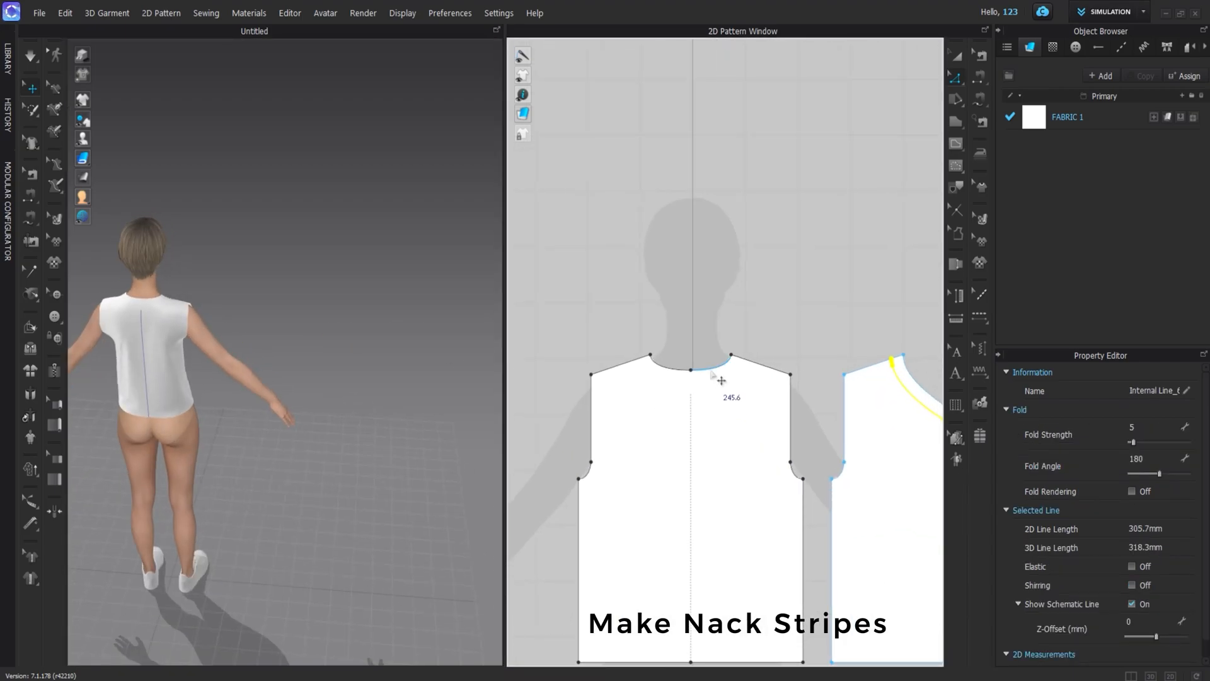
{"action": "left_click", "coordinate": [719, 377]}
{"action": "right_click", "coordinate": [665, 366]}
{"action": "left_click", "coordinate": [737, 555]}
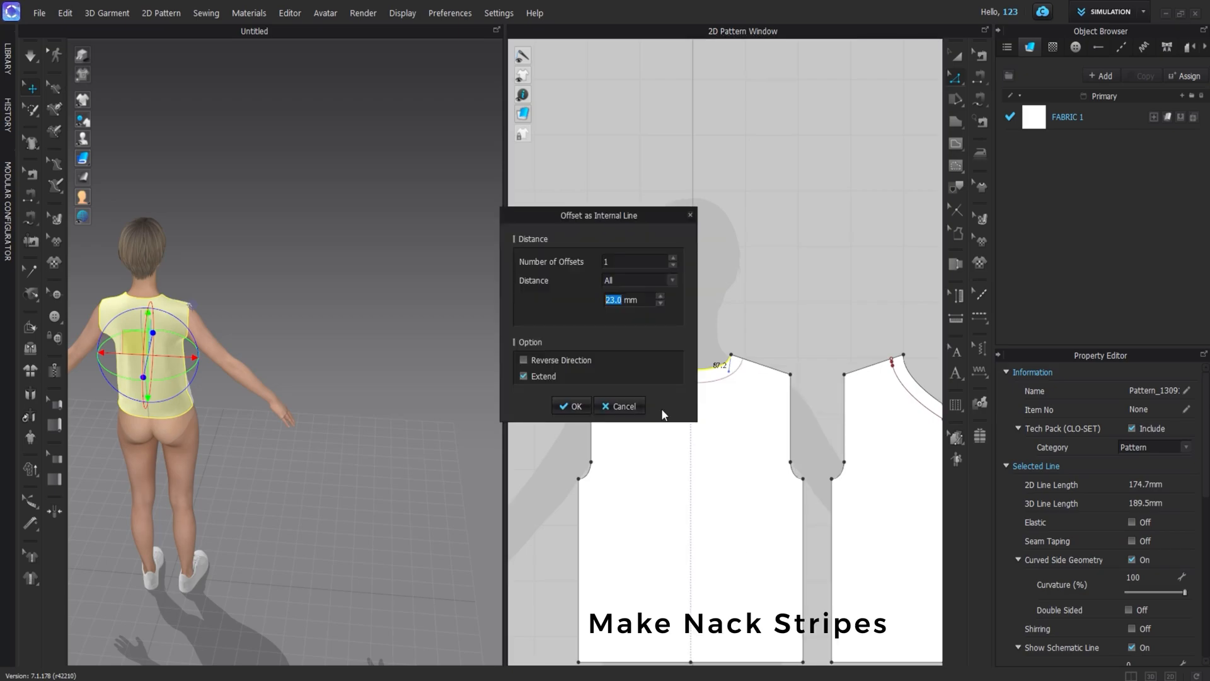
{"action": "left_click", "coordinate": [574, 407]}
Simulate the shirt with the new neck strip lines and check it from the avatar's front
{"action": "left_click", "coordinate": [966, 58]}
{"action": "key", "text": "space"}
{"action": "mouse_move", "coordinate": [254, 377]}
{"action": "right_mouse_down"}
{"action": "mouse_move", "coordinate": [341, 387]}
{"action": "mouse_move", "coordinate": [330, 356]}
{"action": "mouse_move", "coordinate": [271, 389]}
{"action": "right_mouse_up"}
{"action": "right_click_drag", "start_coordinate": [199, 311], "coordinate": [481, 322]}
{"action": "scroll", "coordinate": [711, 463], "scroll_direction": "down", "scroll_amount": 5}
{"action": "middle_click_drag", "start_coordinate": [711, 463], "coordinate": [631, 321]}
{"action": "scroll", "coordinate": [687, 403], "scroll_direction": "up", "scroll_amount": 3}
{"action": "middle_click_drag", "start_coordinate": [622, 383], "coordinate": [730, 399]}
{"action": "scroll", "coordinate": [694, 373], "scroll_direction": "up", "scroll_amount": 3}
{"action": "right_click_drag", "start_coordinate": [170, 379], "coordinate": [197, 381]}
{"action": "left_click_drag", "start_coordinate": [167, 410], "coordinate": [108, 439]}
Offset the bottom edges of both the front and back pieces as internal lines to form hem strips
{"action": "middle_click_drag", "start_coordinate": [605, 468], "coordinate": [559, 404]}
{"action": "left_click", "coordinate": [626, 420]}
{"action": "scroll", "coordinate": [626, 420], "scroll_direction": "up", "scroll_amount": 3}
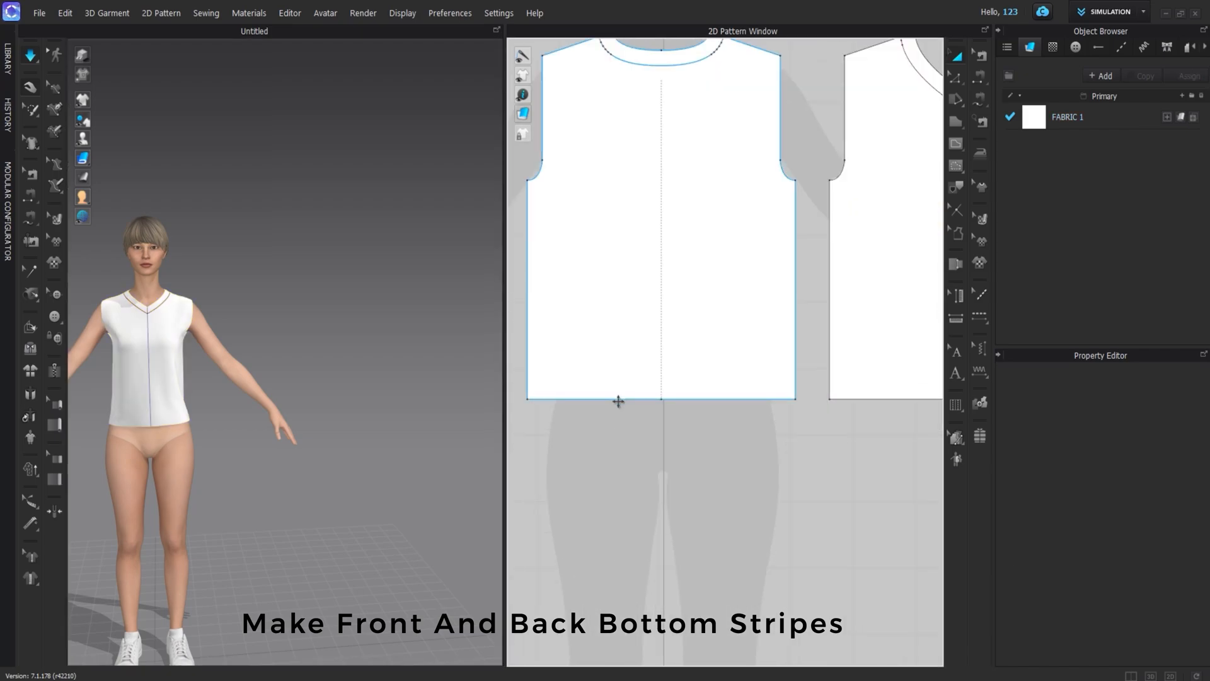
{"action": "key", "text": "z"}
{"action": "left_click", "coordinate": [649, 399]}
{"action": "left_click", "coordinate": [854, 398], "text": "shift"}
{"action": "middle_click_drag", "start_coordinate": [835, 405], "coordinate": [660, 405]}
{"action": "right_click", "coordinate": [827, 398]}
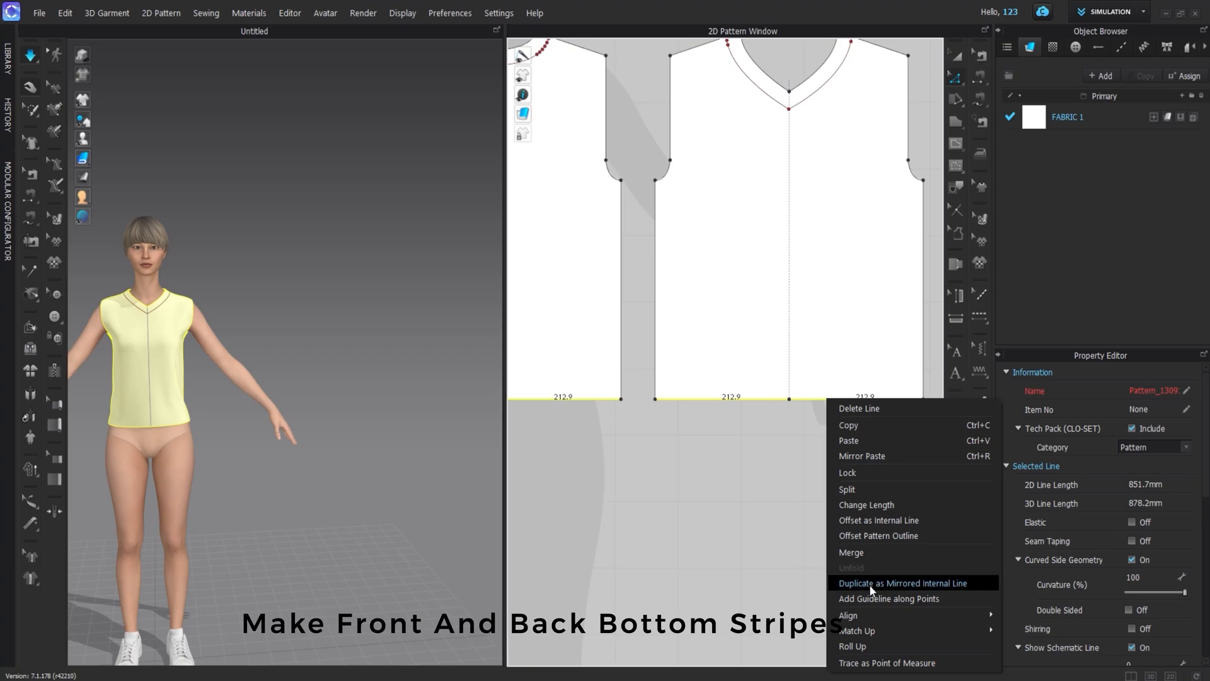
{"action": "left_click", "coordinate": [877, 521]}
{"action": "left_click", "coordinate": [568, 401]}
{"action": "left_click", "coordinate": [599, 464]}
{"action": "right_click_drag", "start_coordinate": [486, 470], "coordinate": [386, 381]}
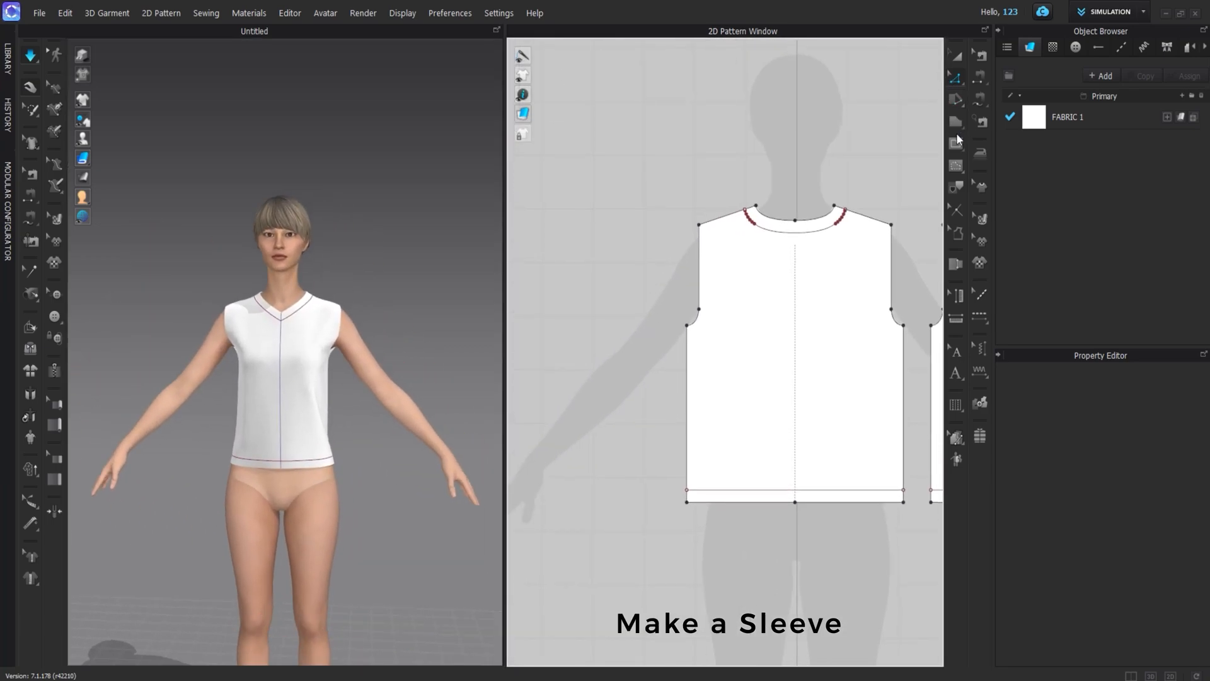
Draw a half-sleeve polygon with a curved cap beside the back piece, about 128 mm along the bottom and 224 mm along the centre edge
{"action": "left_click", "coordinate": [956, 124]}
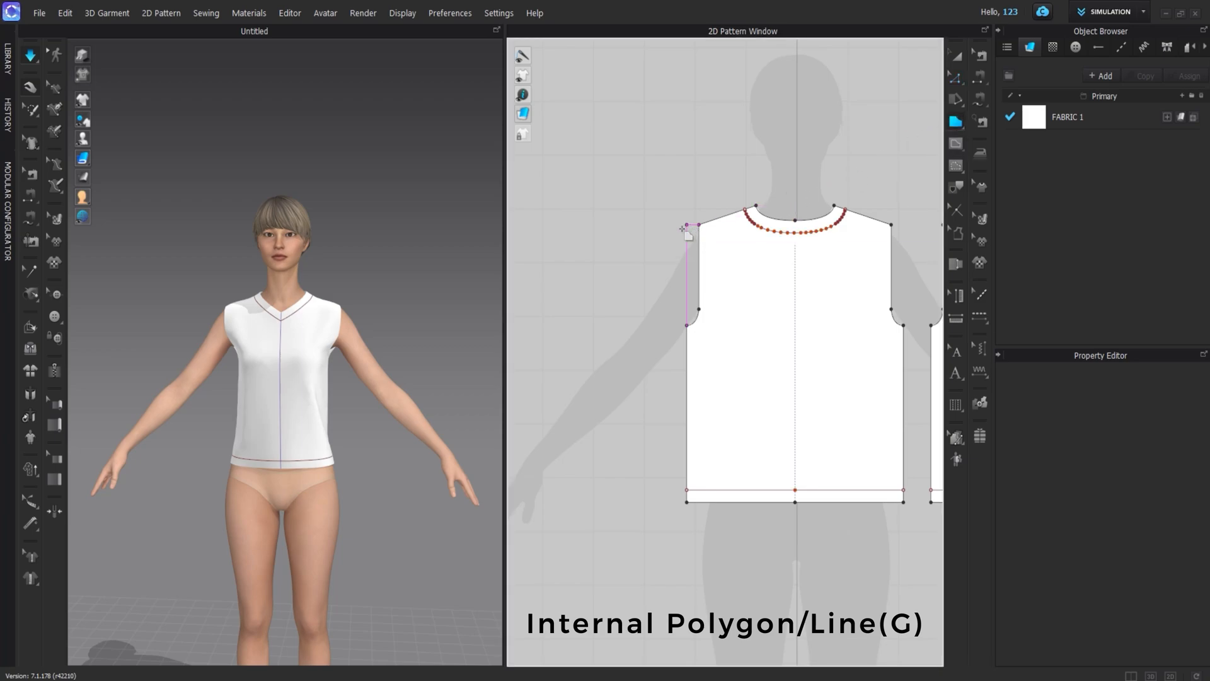
{"action": "middle_click_drag", "start_coordinate": [614, 297], "coordinate": [640, 263]}
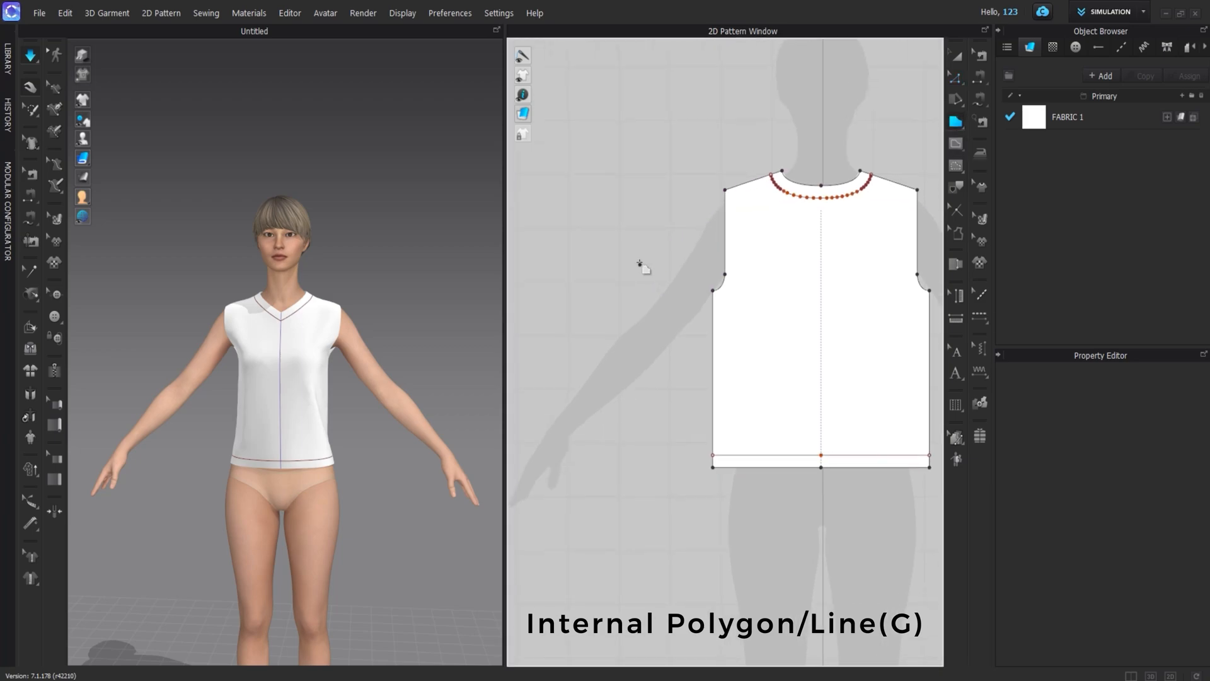
{"action": "left_click", "coordinate": [620, 349]}
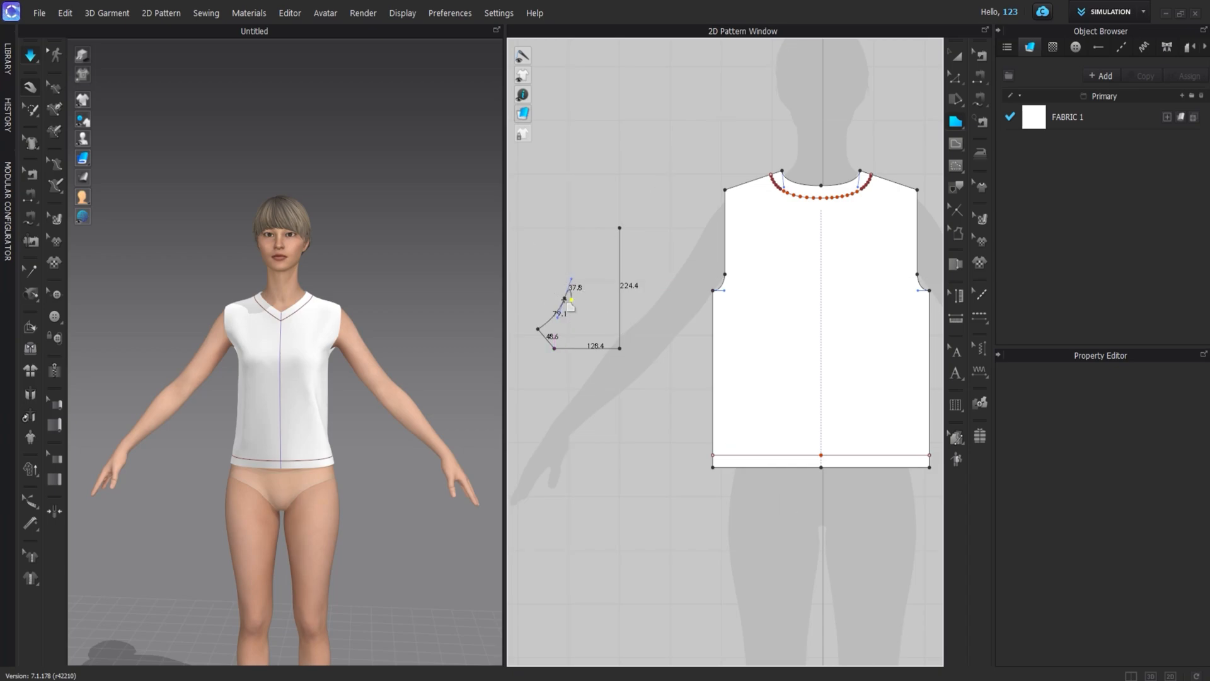
{"action": "left_click", "coordinate": [619, 227]}
Lower the half sleeve's top point for a centre edge of about 182 mm and round the cap curve into it
{"action": "left_click_drag", "start_coordinate": [591, 271], "coordinate": [619, 250]}
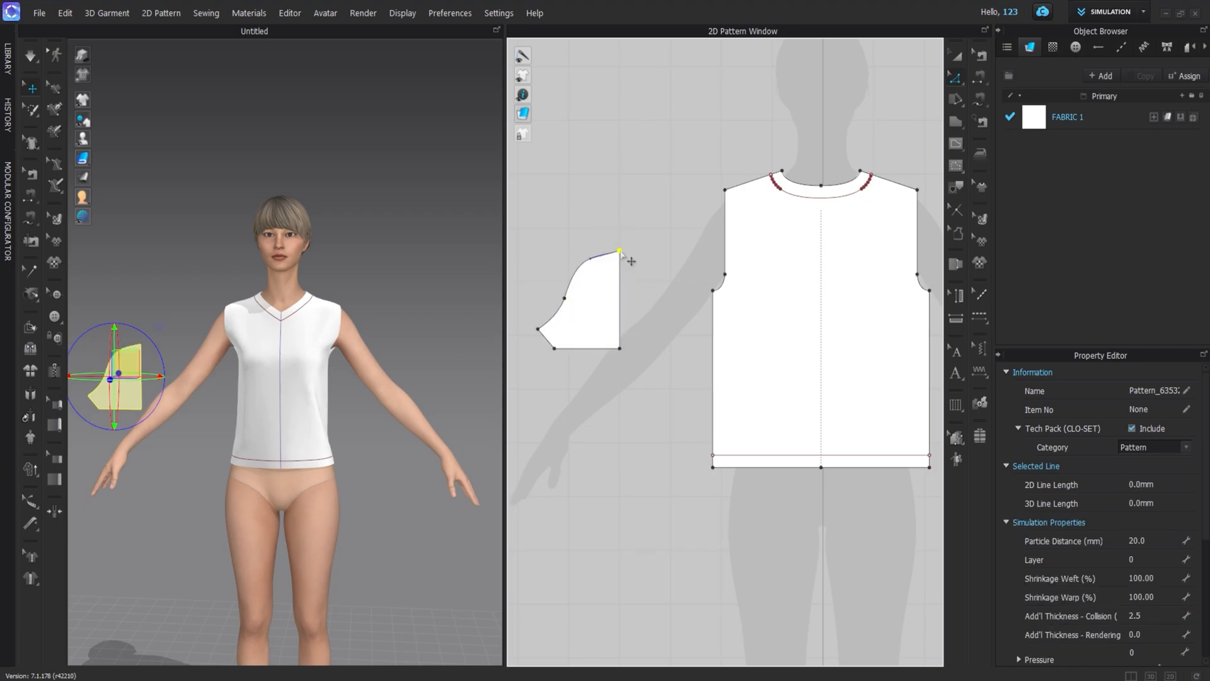
{"action": "middle_click_drag", "start_coordinate": [581, 287], "coordinate": [626, 286]}
{"action": "left_click", "coordinate": [710, 217]}
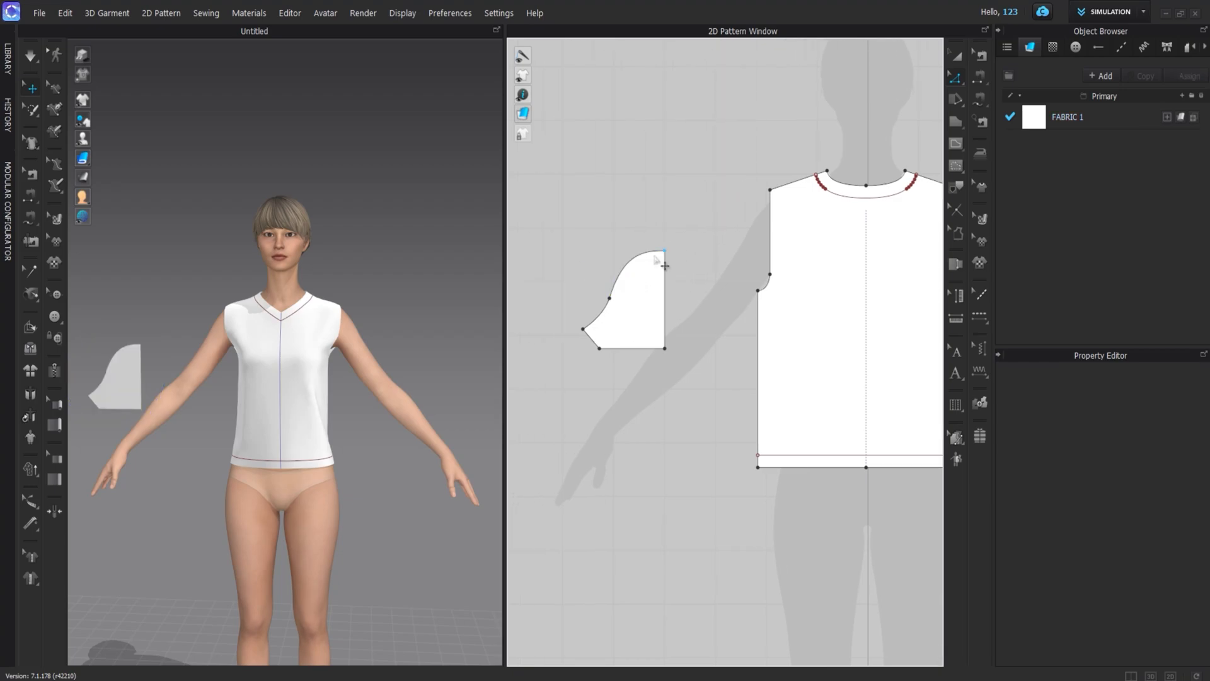
Create a linked mirrored copy of the half sleeve and place it beside the original's straight centre edge
{"action": "left_click", "coordinate": [609, 319]}
{"action": "key", "text": "ctrl+d"}
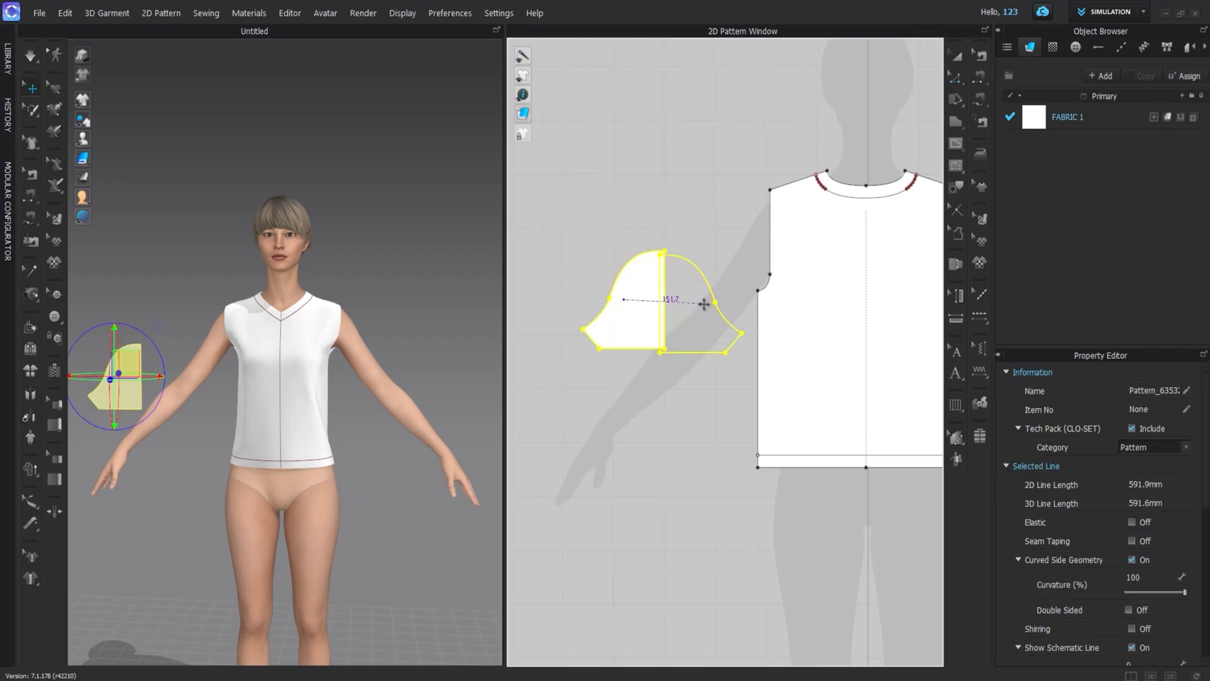
{"action": "left_click", "coordinate": [717, 314]}
Move the two half-sleeve pieces in 3D close to the avatar's right arm
{"action": "right_click_drag", "start_coordinate": [482, 380], "coordinate": [482, 390]}
{"action": "left_click_drag", "start_coordinate": [483, 390], "coordinate": [208, 390]}
{"action": "right_click_drag", "start_coordinate": [208, 389], "coordinate": [237, 360]}
{"action": "left_click", "coordinate": [418, 339]}
{"action": "scroll", "coordinate": [680, 292], "scroll_direction": "up", "scroll_amount": 3}
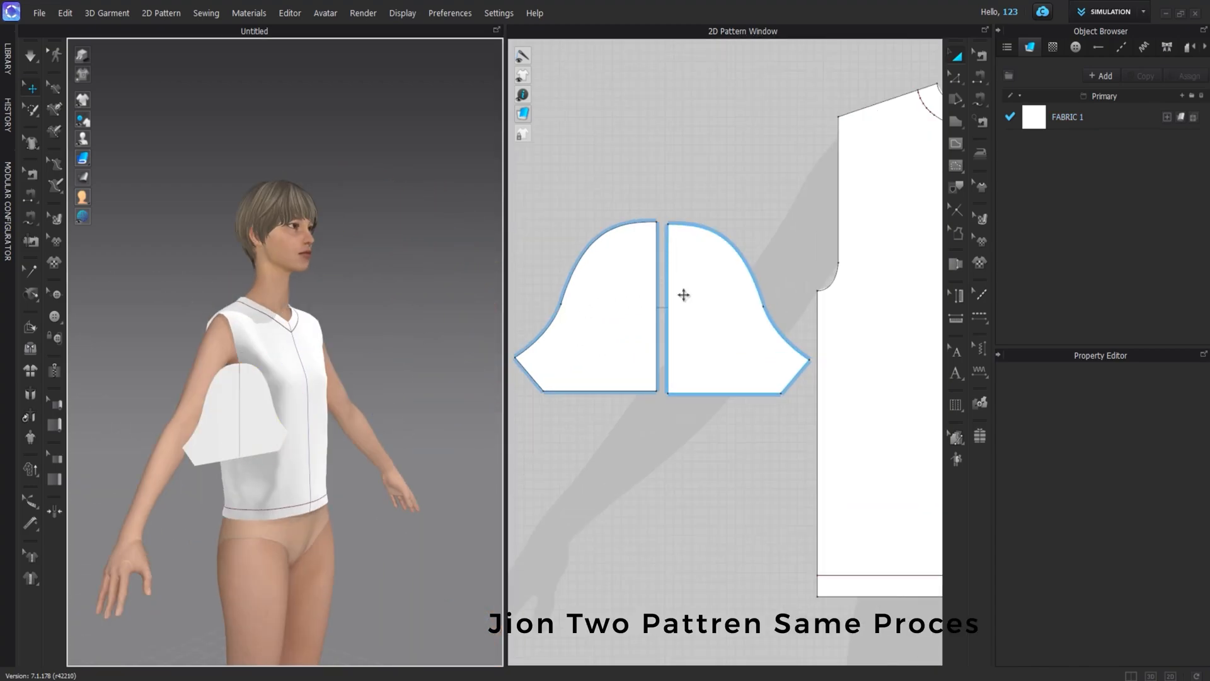
Move the mirrored half sleeve against the original and merge the two along their centre edges
{"action": "left_click", "coordinate": [687, 296]}
{"action": "scroll", "coordinate": [684, 303], "scroll_direction": "up", "scroll_amount": 4}
{"action": "left_click_drag", "start_coordinate": [817, 345], "coordinate": [795, 345]}
{"action": "scroll", "coordinate": [795, 345], "scroll_direction": "down", "scroll_amount": 1}
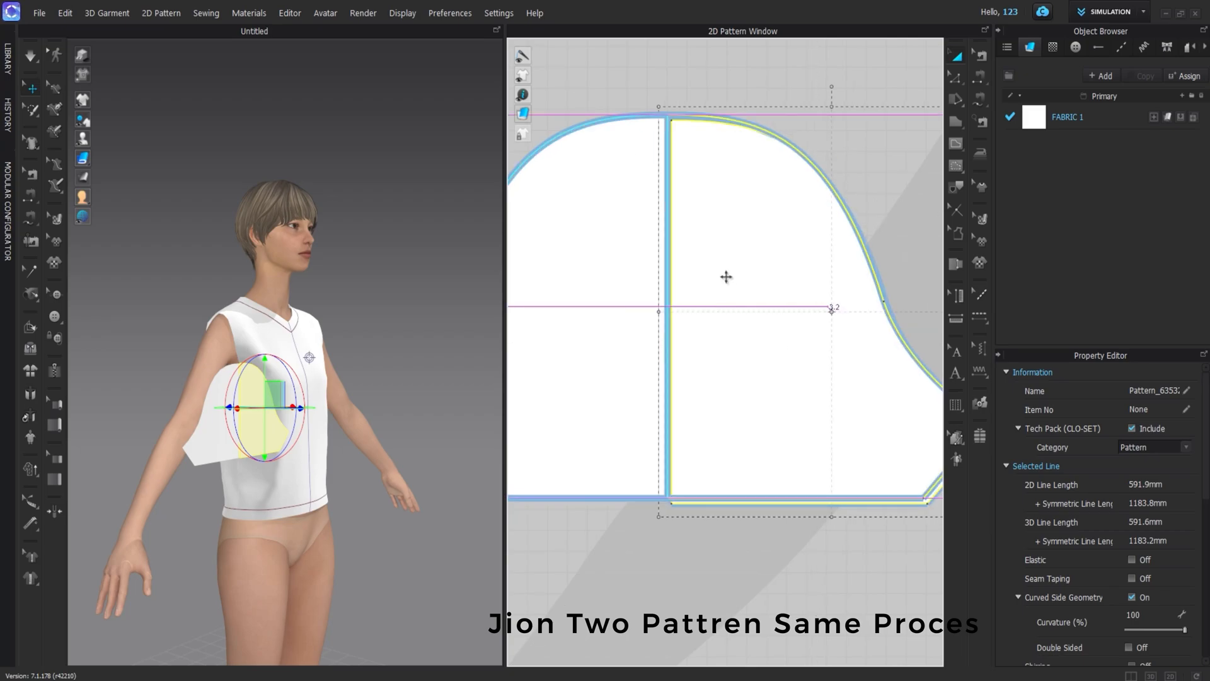
{"action": "scroll", "coordinate": [705, 427], "scroll_direction": "up", "scroll_amount": 6}
{"action": "left_click_drag", "start_coordinate": [725, 413], "coordinate": [690, 427]}
{"action": "left_click", "coordinate": [692, 438]}
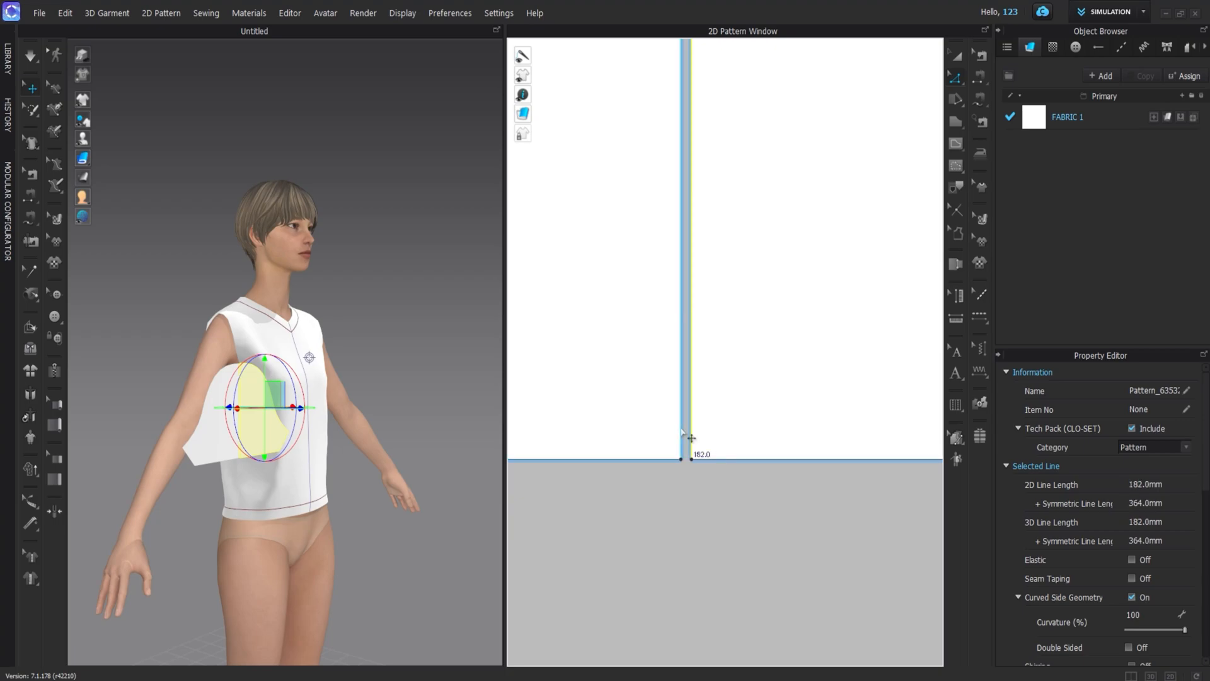
{"action": "right_click", "coordinate": [682, 429]}
{"action": "left_click", "coordinate": [700, 597]}
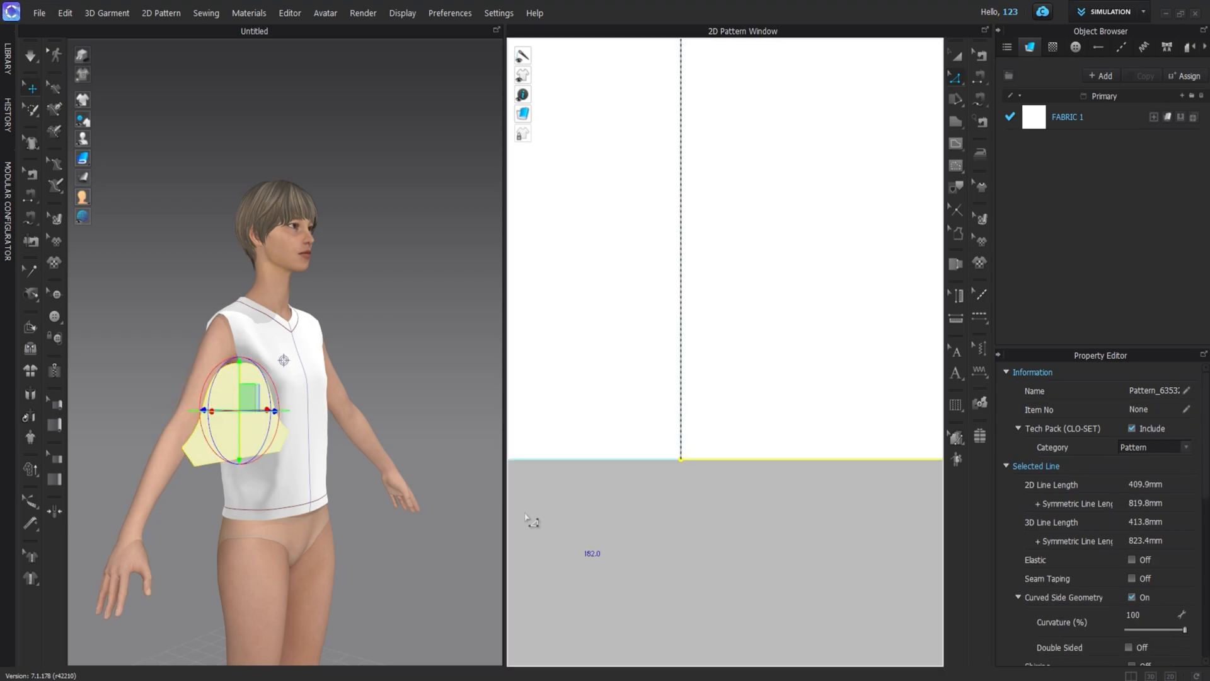
Remove the linked editing from the sleeve's centre line and adjust the centre point at the top of the cap
{"action": "right_click", "coordinate": [640, 386]}
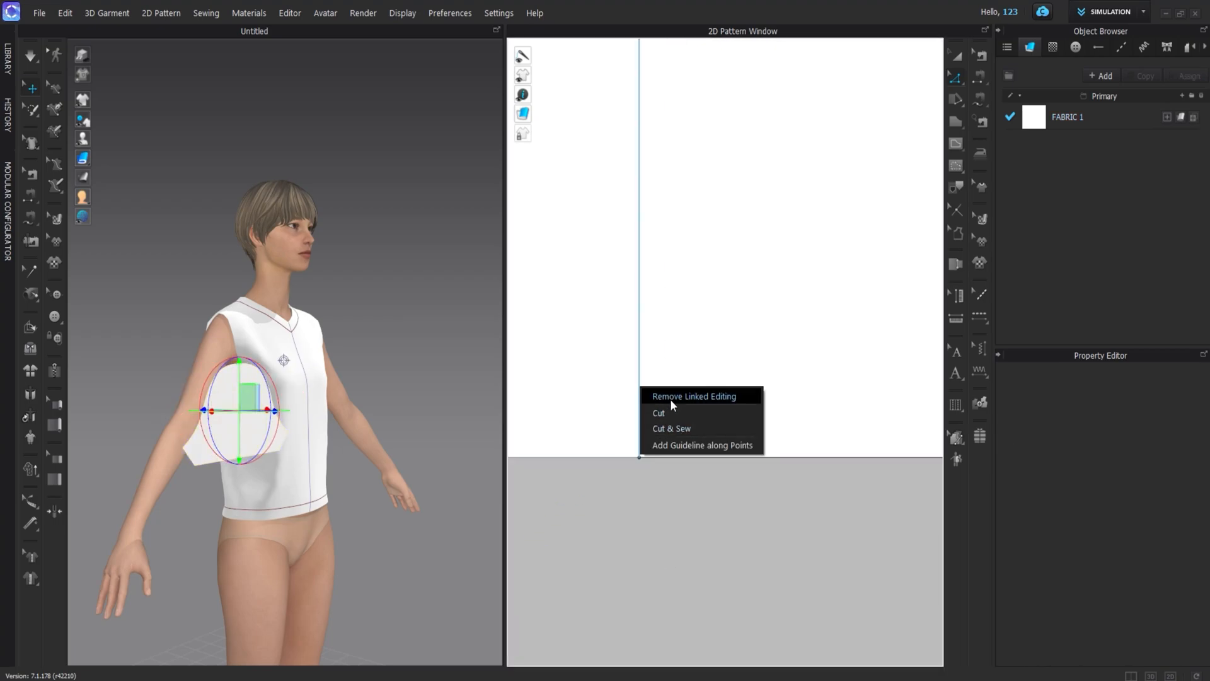
{"action": "left_click", "coordinate": [671, 399]}
{"action": "scroll", "coordinate": [656, 435], "scroll_direction": "down", "scroll_amount": 6}
{"action": "scroll", "coordinate": [669, 352], "scroll_direction": "up", "scroll_amount": 4}
{"action": "left_click_drag", "start_coordinate": [662, 297], "coordinate": [681, 345]}
{"action": "scroll", "coordinate": [691, 343], "scroll_direction": "down", "scroll_amount": 4}
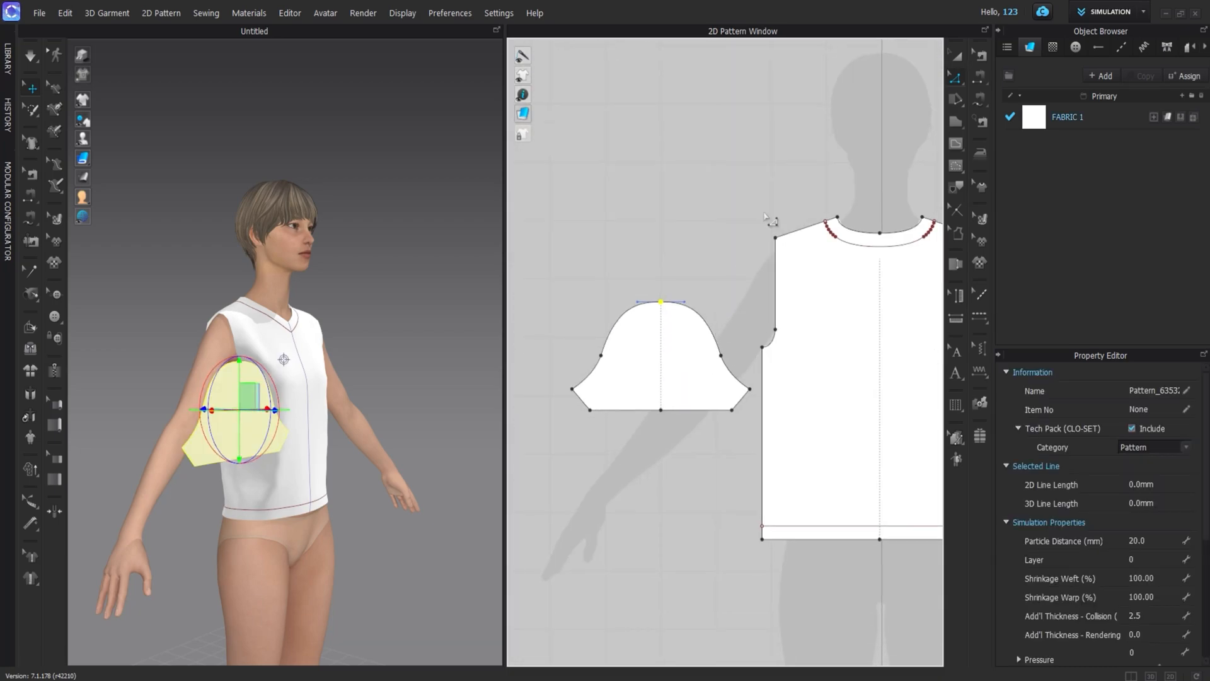
Rearrange the 2D patterns so the front piece lies on the avatar silhouette between the sleeve and the back piece
{"action": "left_click", "coordinate": [731, 271]}
{"action": "left_click", "coordinate": [683, 335]}
{"action": "left_click", "coordinate": [711, 465]}
{"action": "left_click_drag", "start_coordinate": [697, 362], "coordinate": [680, 363]}
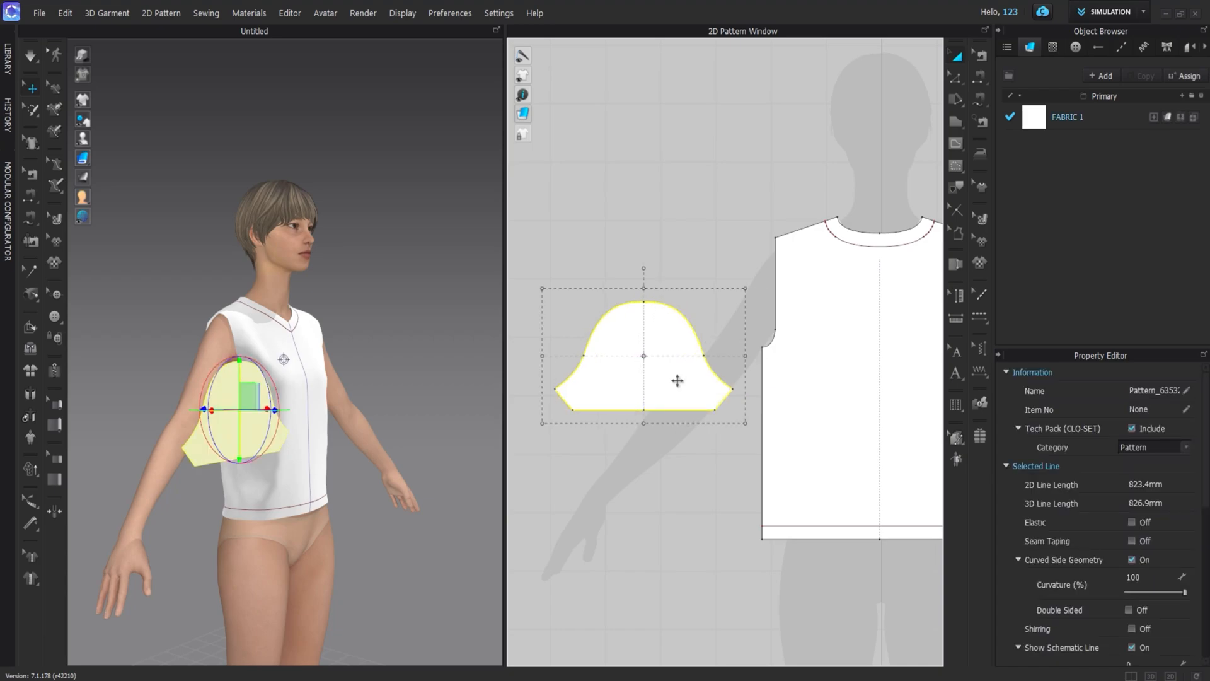
{"action": "middle_click_drag", "start_coordinate": [720, 394], "coordinate": [581, 357]}
{"action": "scroll", "coordinate": [581, 357], "scroll_direction": "down", "scroll_amount": 4}
{"action": "scroll", "coordinate": [580, 358], "scroll_direction": "down", "scroll_amount": 3}
{"action": "left_click_drag", "start_coordinate": [649, 319], "coordinate": [834, 320]}
{"action": "left_click_drag", "start_coordinate": [741, 356], "coordinate": [640, 357]}
{"action": "left_click", "coordinate": [725, 355]}
{"action": "left_click_drag", "start_coordinate": [790, 353], "coordinate": [763, 353]}
{"action": "middle_click_drag", "start_coordinate": [732, 372], "coordinate": [789, 376]}
Align the sleeve with the avatar's right arm in 3D and rotate it to face outward along the body's side
{"action": "right_click_drag", "start_coordinate": [205, 363], "coordinate": [275, 346]}
{"action": "left_click", "coordinate": [396, 407]}
{"action": "right_click_drag", "start_coordinate": [345, 431], "coordinate": [404, 413]}
{"action": "left_click_drag", "start_coordinate": [441, 405], "coordinate": [335, 406]}
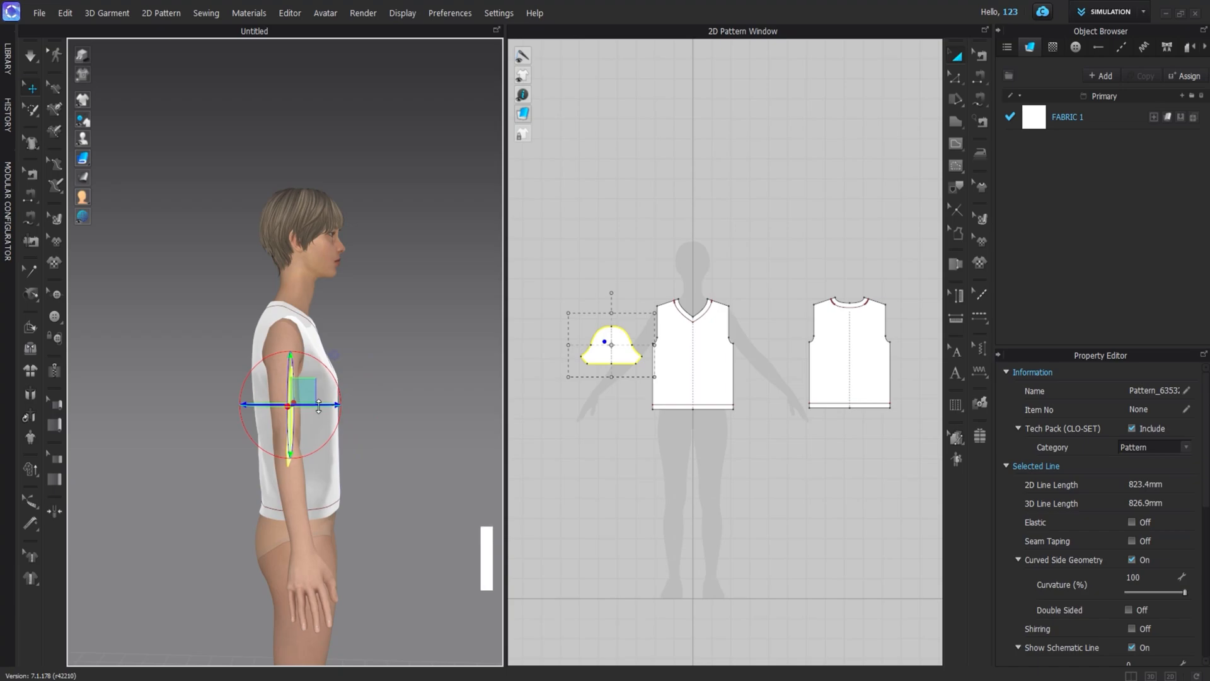
{"action": "right_click_drag", "start_coordinate": [271, 405], "coordinate": [331, 363]}
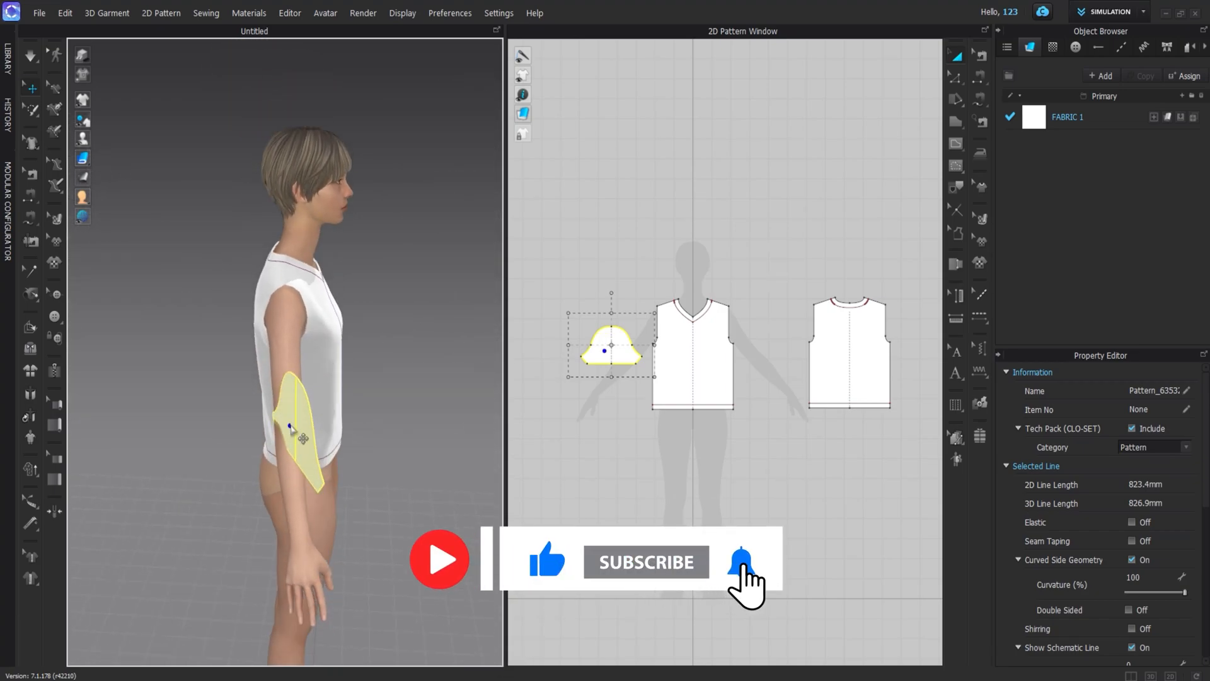
{"action": "left_click_drag", "start_coordinate": [306, 443], "coordinate": [344, 426]}
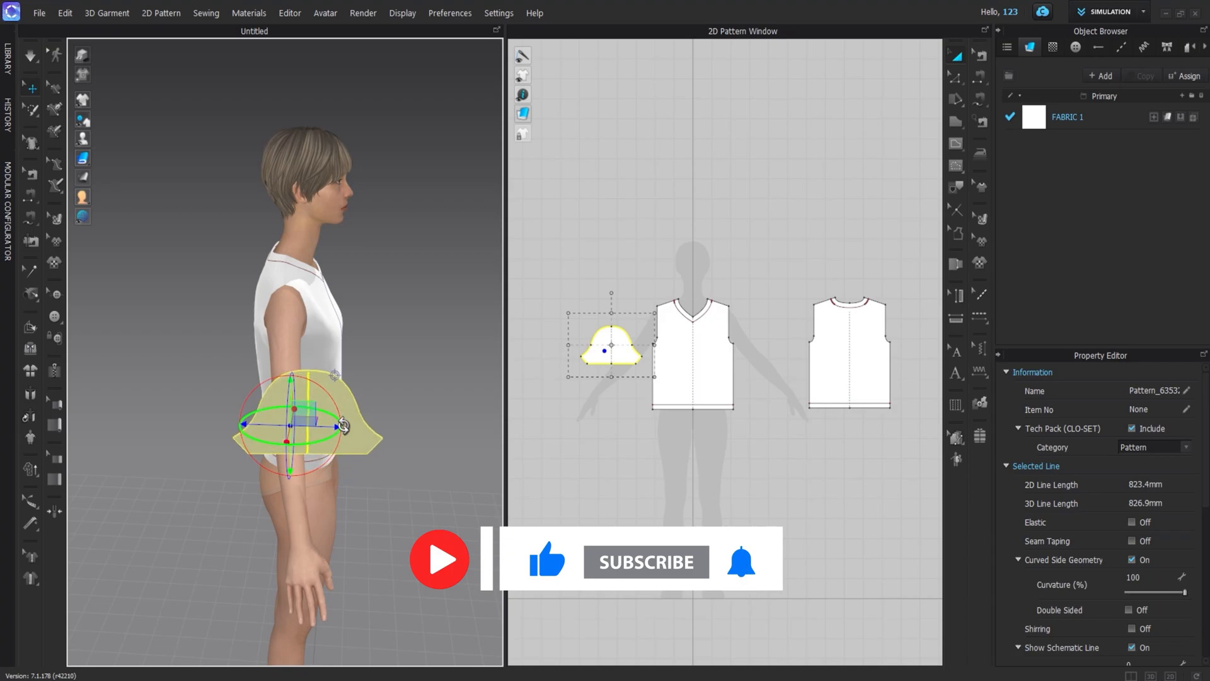
Raise the sleeve to the shoulder, tilt it along the upper arm and centre it over the armhole
{"action": "right_click_drag", "start_coordinate": [343, 426], "coordinate": [448, 437]}
{"action": "left_click_drag", "start_coordinate": [316, 379], "coordinate": [277, 300]}
{"action": "left_click", "coordinate": [296, 366]}
{"action": "left_click", "coordinate": [275, 408]}
{"action": "left_click_drag", "start_coordinate": [325, 347], "coordinate": [258, 347]}
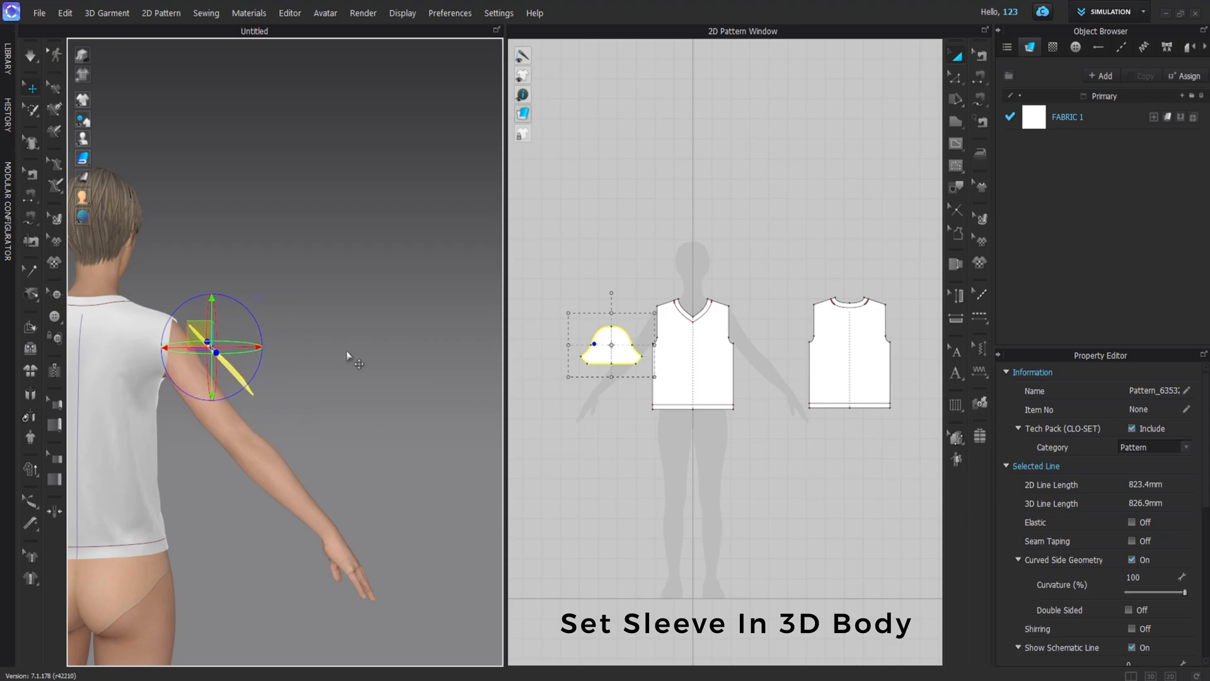
{"action": "right_click_drag", "start_coordinate": [351, 354], "coordinate": [216, 413]}
{"action": "left_click_drag", "start_coordinate": [316, 310], "coordinate": [284, 313]}
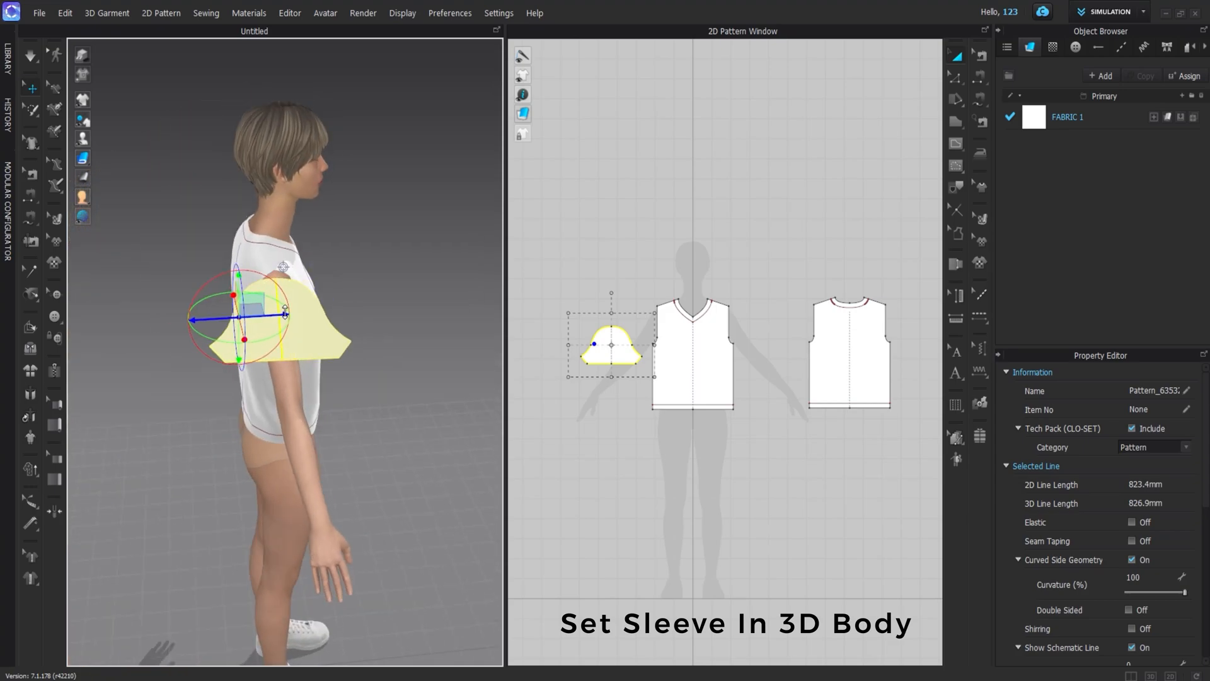
Sew the front piece's armhole to the front half of the sleeve cap with Free Sewing
{"action": "left_click", "coordinate": [416, 346]}
{"action": "scroll", "coordinate": [607, 365], "scroll_direction": "up", "scroll_amount": 3}
{"action": "middle_click_drag", "start_coordinate": [614, 367], "coordinate": [635, 403]}
{"action": "left_click", "coordinate": [637, 390]}
{"action": "left_click", "coordinate": [980, 101]}
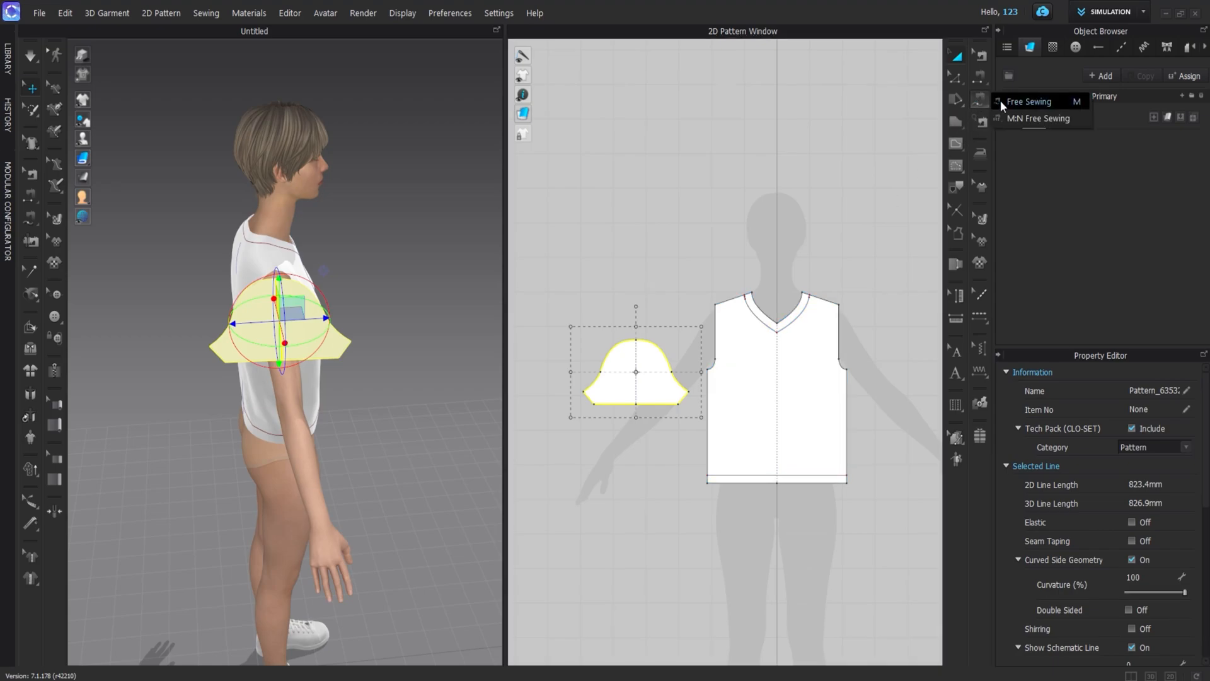
{"action": "left_click", "coordinate": [715, 305]}
{"action": "left_click", "coordinate": [708, 370]}
{"action": "left_click", "coordinate": [636, 341]}
{"action": "left_click", "coordinate": [688, 391]}
Sew the back half of the sleeve cap to the matching armhole of the back piece
{"action": "left_click", "coordinate": [583, 391]}
{"action": "left_click", "coordinate": [637, 341]}
{"action": "scroll", "coordinate": [756, 358], "scroll_direction": "down", "scroll_amount": 3}
{"action": "middle_click_drag", "start_coordinate": [769, 362], "coordinate": [745, 364]}
{"action": "left_click", "coordinate": [915, 361]}
Simulate the shirt with the sleeve attached and select the sleeve piece for resizing
{"action": "right_click_drag", "start_coordinate": [419, 354], "coordinate": [163, 340]}
{"action": "key", "text": "space"}
{"action": "left_click", "coordinate": [672, 356]}
{"action": "scroll", "coordinate": [672, 357], "scroll_direction": "up", "scroll_amount": 3}
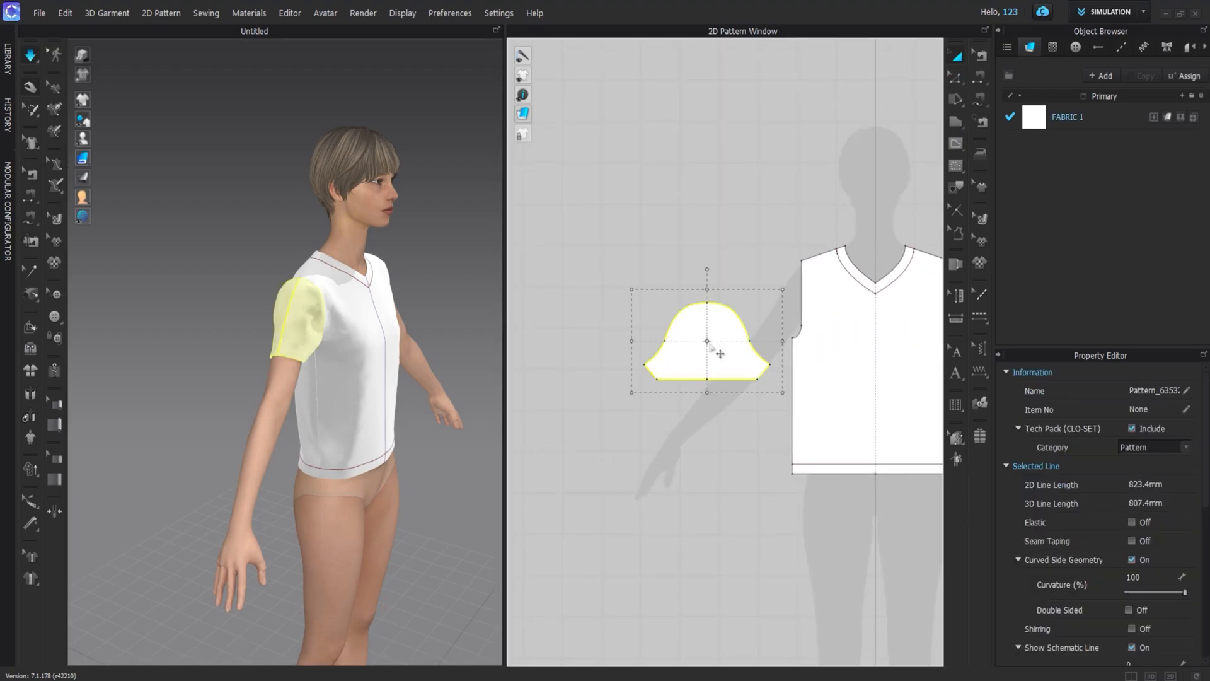
Narrow the sleeve piece by scaling its width and simulate the shirt
{"action": "key", "text": "ctrl+z"}
{"action": "left_click_drag", "start_coordinate": [637, 340], "coordinate": [640, 340]}
{"action": "key", "text": "space"}
{"action": "right_click_drag", "start_coordinate": [336, 341], "coordinate": [309, 334]}
{"action": "scroll", "coordinate": [754, 370], "scroll_direction": "up", "scroll_amount": 3}
Reduce the sleeve piece's height by scaling it down from the top of the cap and simulate the result
{"action": "left_click", "coordinate": [676, 246]}
{"action": "left_click", "coordinate": [675, 259]}
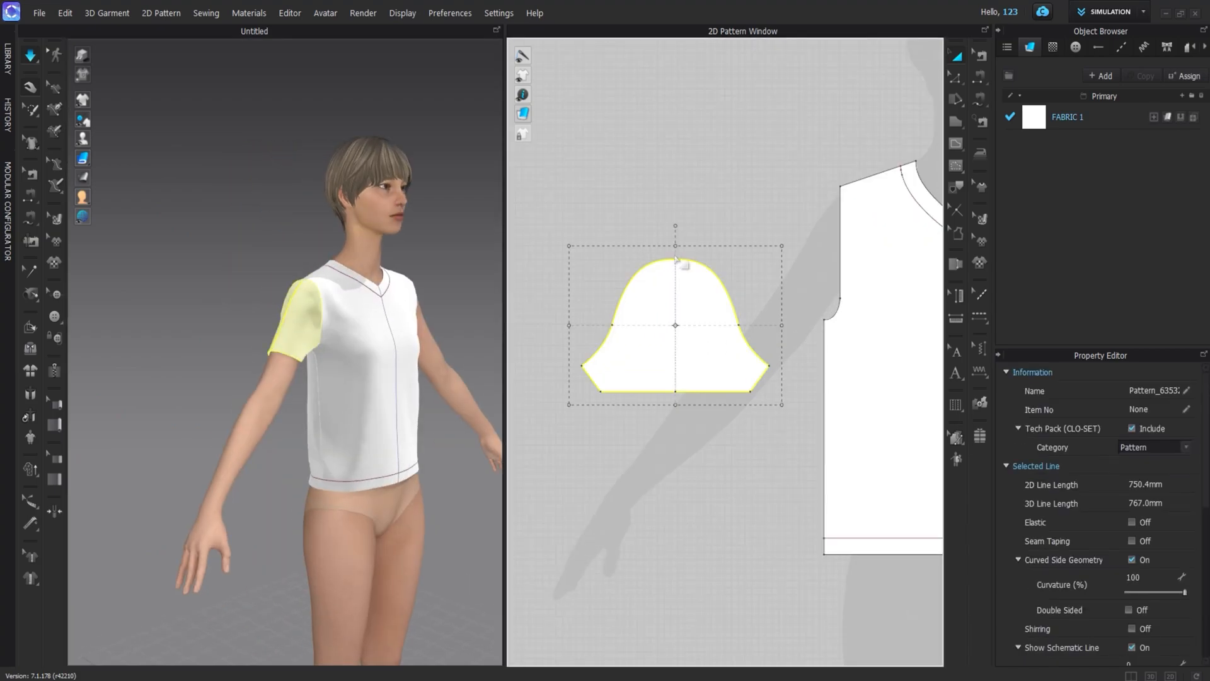
{"action": "left_click_drag", "start_coordinate": [675, 264], "coordinate": [675, 263]}
{"action": "key", "text": "space"}
{"action": "right_click_drag", "start_coordinate": [402, 382], "coordinate": [803, 372]}
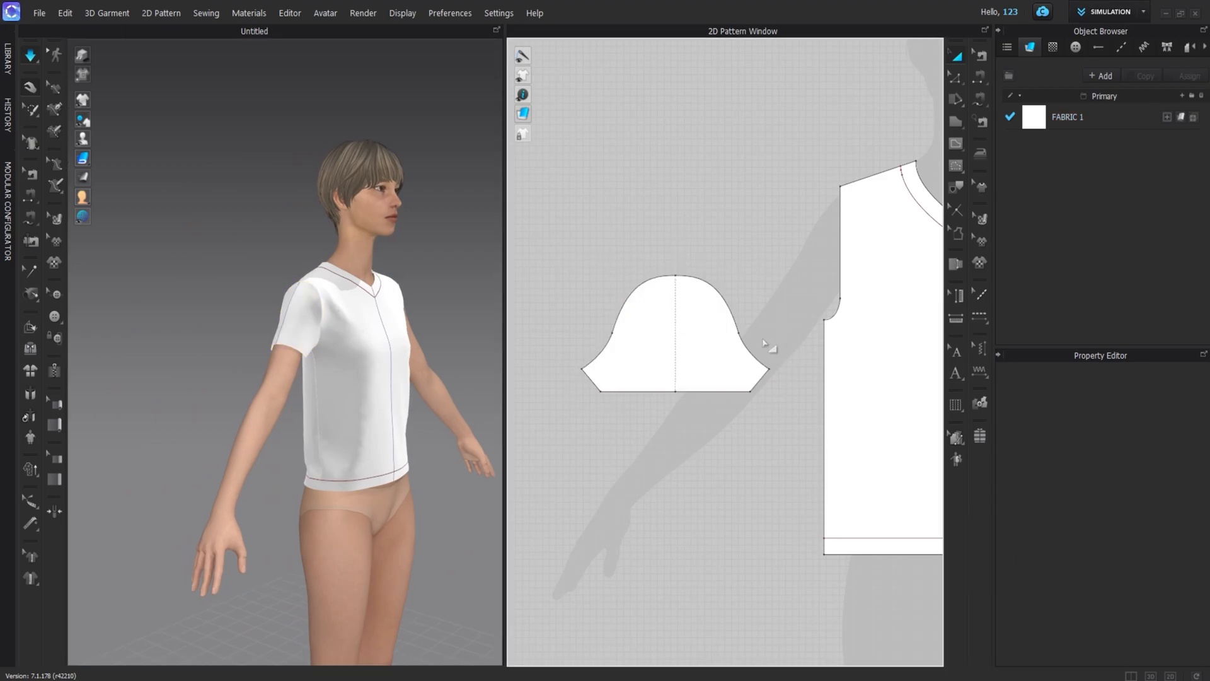
Narrow the sleeve piece slightly from both sides and simulate the closer fit on the arm
{"action": "left_click_drag", "start_coordinate": [776, 334], "coordinate": [769, 334]}
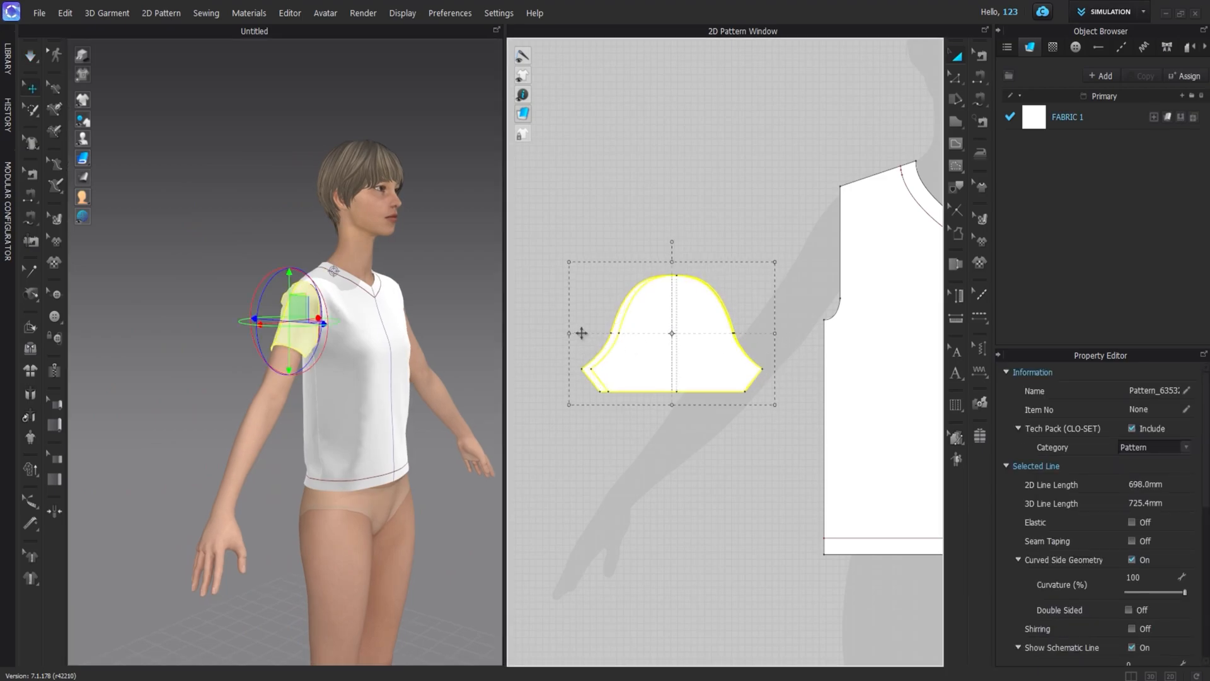
{"action": "left_click_drag", "start_coordinate": [581, 333], "coordinate": [581, 333]}
{"action": "key", "text": "space"}
{"action": "right_click_drag", "start_coordinate": [303, 378], "coordinate": [565, 370]}
{"action": "left_click", "coordinate": [445, 364]}
{"action": "left_click", "coordinate": [659, 352]}
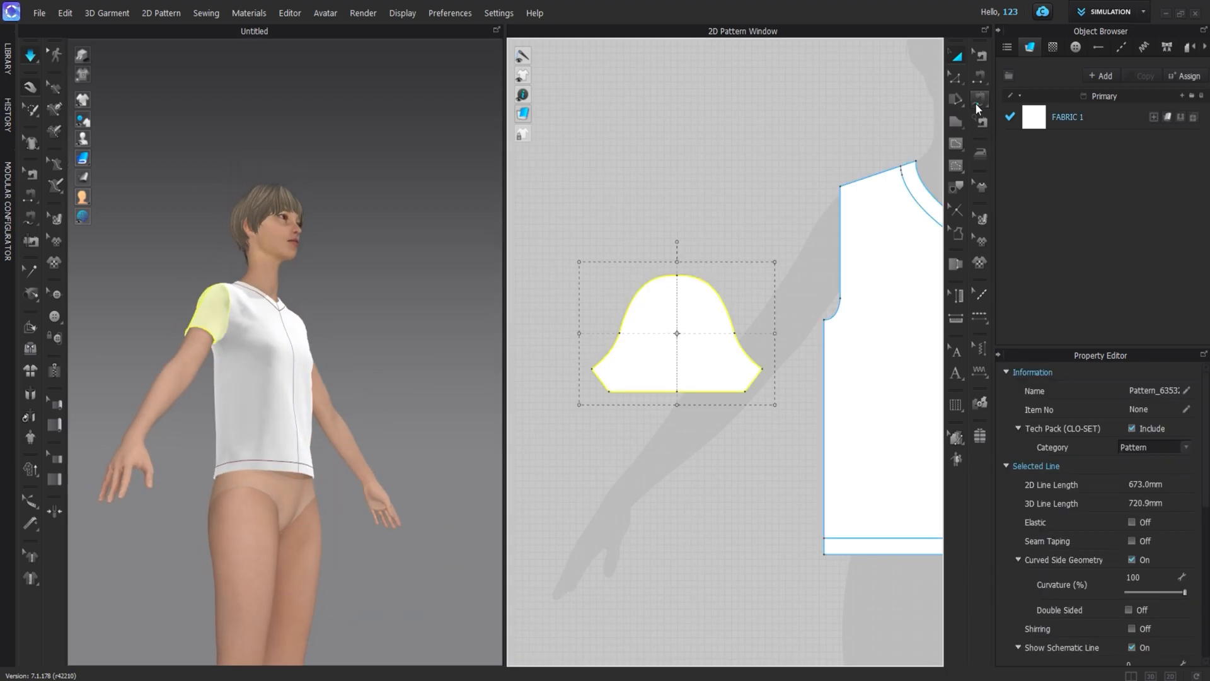
Lower the sleeve's bottom edge so its underarm edges are about 70 mm long
{"action": "left_click", "coordinate": [694, 394]}
{"action": "mouse_move", "coordinate": [693, 395]}
{"action": "left_mouse_down"}
{"action": "mouse_move", "coordinate": [699, 453]}
{"action": "mouse_move", "coordinate": [698, 416]}
{"action": "left_mouse_up"}
{"action": "left_click", "coordinate": [700, 434]}
Sew the sleeve's two slanted underarm edges together with Free Sewing
{"action": "left_click", "coordinate": [979, 99]}
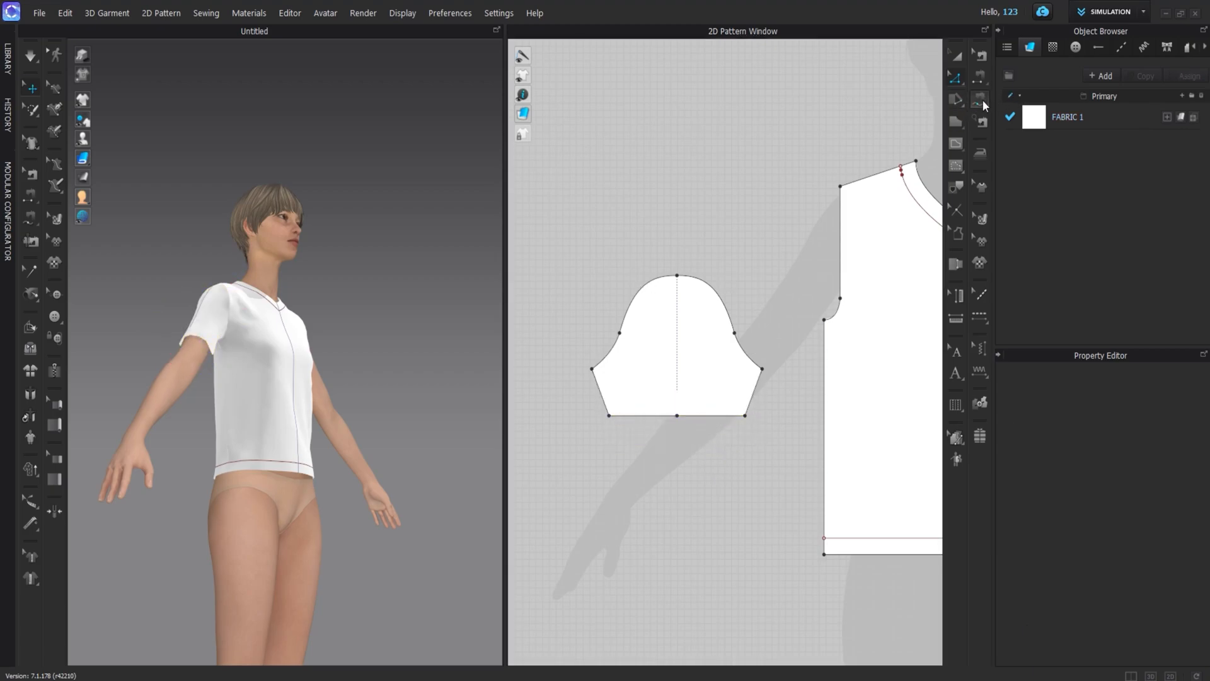
{"action": "left_click", "coordinate": [756, 391]}
{"action": "left_click", "coordinate": [611, 415]}
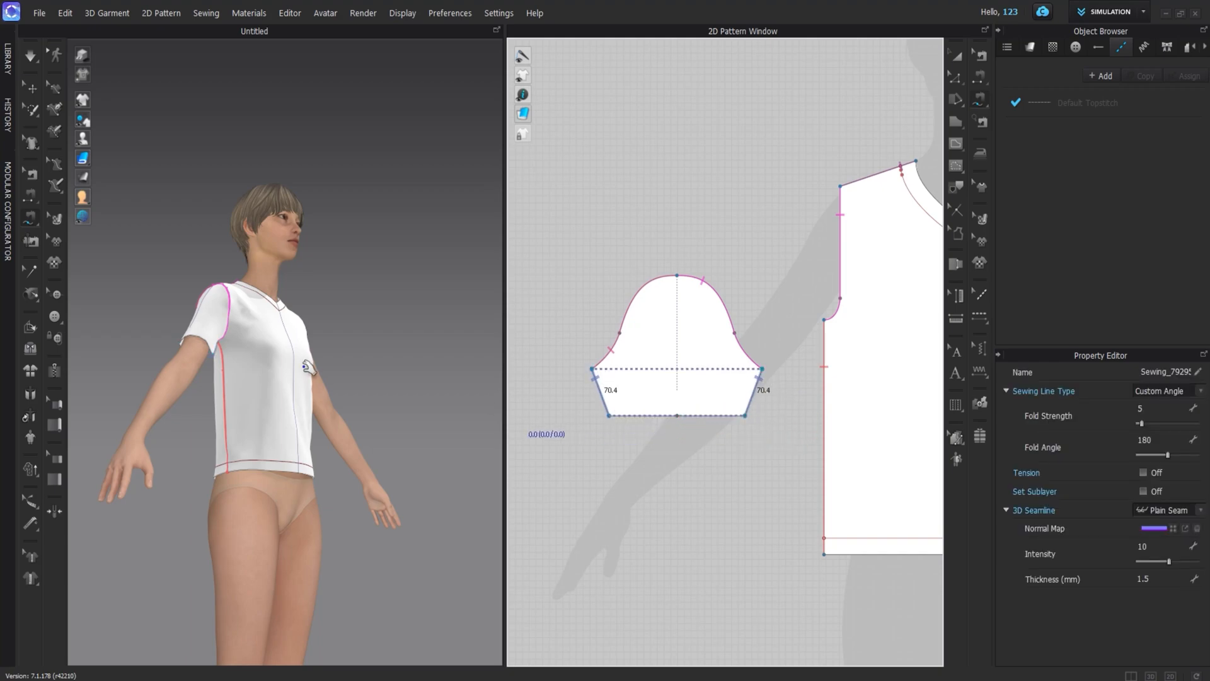
Simulate the sewn sleeve and check its fit on the avatar's arm
{"action": "key", "text": "space"}
{"action": "right_click_drag", "start_coordinate": [237, 356], "coordinate": [161, 415]}
{"action": "left_click", "coordinate": [954, 60]}
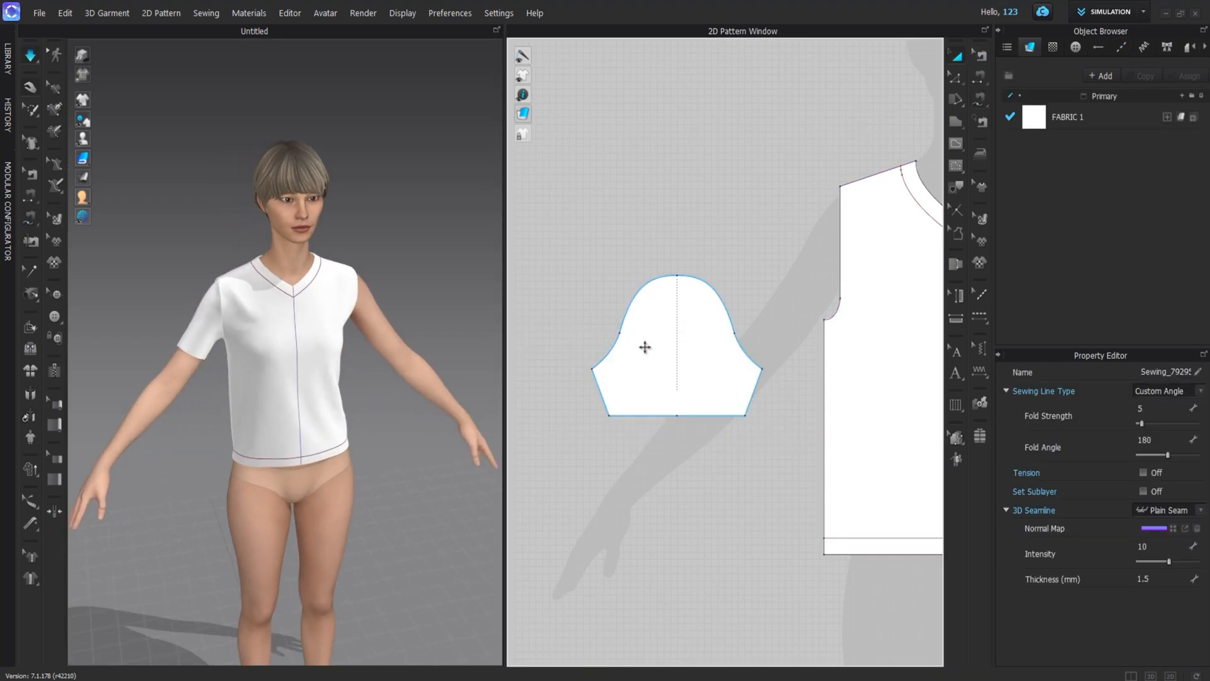
Create a linked mirrored copy of the sleeve and place it between the front and back pieces
{"action": "left_click", "coordinate": [643, 347]}
{"action": "scroll", "coordinate": [617, 379], "scroll_direction": "down", "scroll_amount": 8}
{"action": "key", "text": "ctrl+d"}
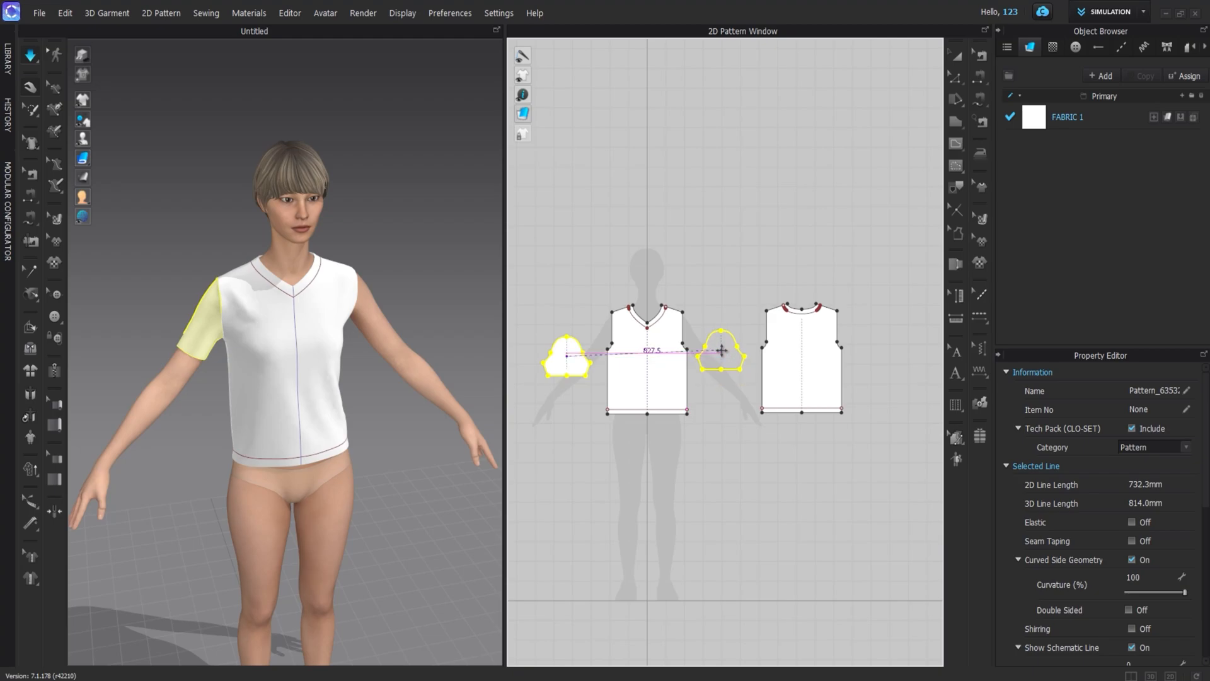
{"action": "left_click", "coordinate": [723, 361]}
{"action": "left_click", "coordinate": [595, 309]}
Sew the front half of the second sleeve's cap to the front piece's armhole with Free Sewing
{"action": "right_click_drag", "start_coordinate": [371, 319], "coordinate": [323, 321]}
{"action": "scroll", "coordinate": [734, 305], "scroll_direction": "up", "scroll_amount": 3}
{"action": "right_click_drag", "start_coordinate": [728, 319], "coordinate": [789, 338]}
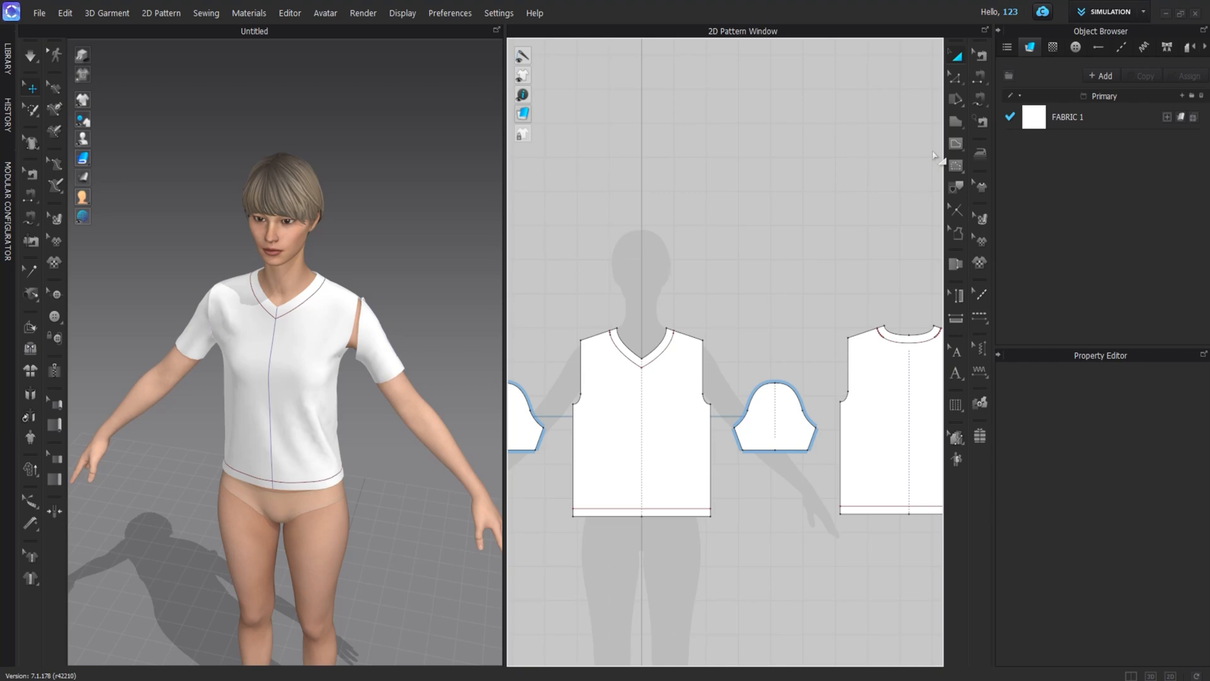
{"action": "scroll", "coordinate": [756, 376], "scroll_direction": "up", "scroll_amount": 3}
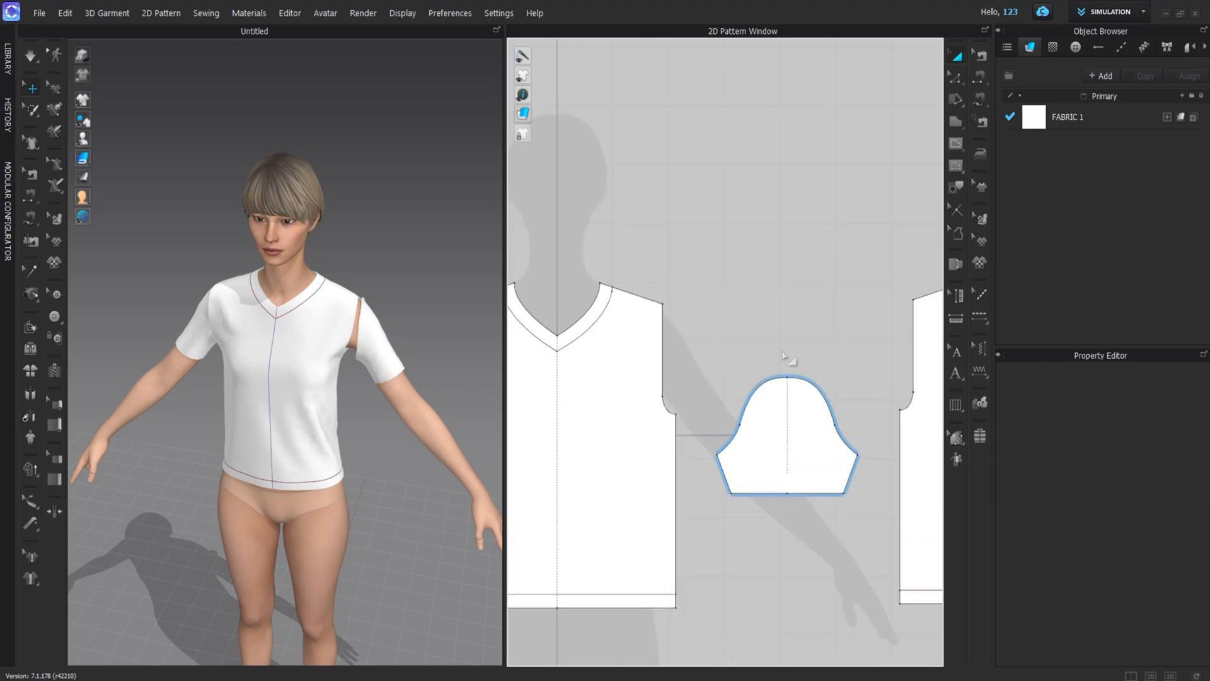
{"action": "left_click", "coordinate": [982, 96]}
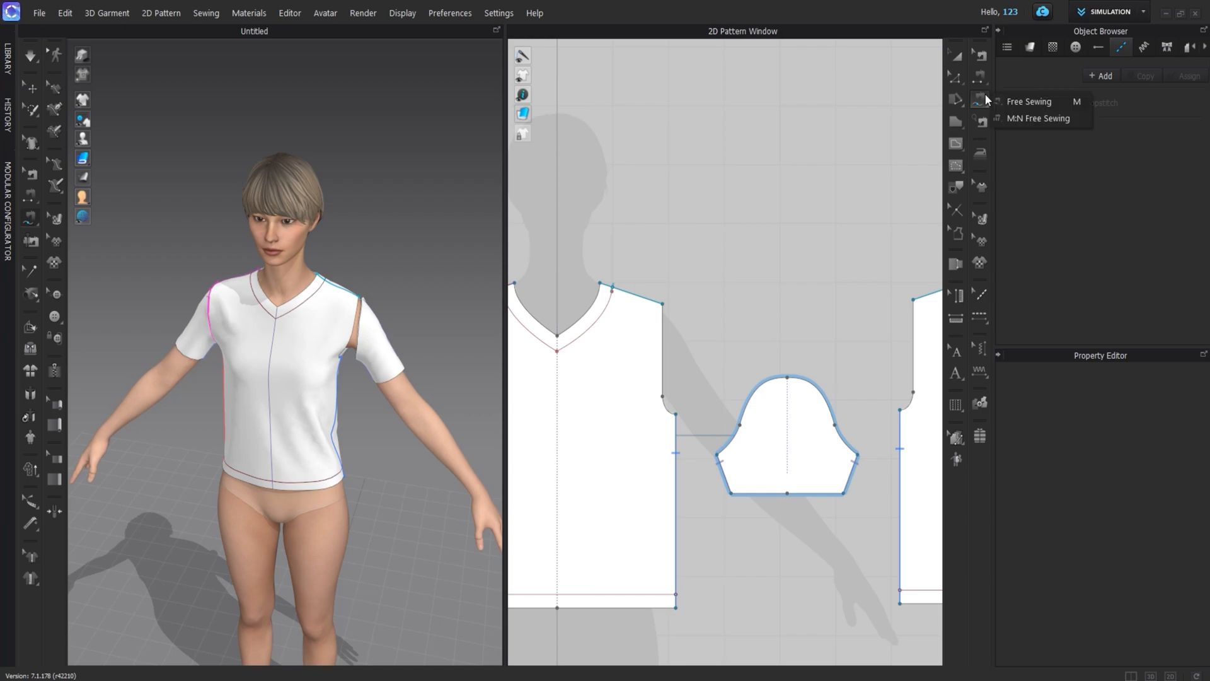
{"action": "left_click", "coordinate": [717, 454]}
{"action": "left_click", "coordinate": [787, 377]}
{"action": "left_click", "coordinate": [676, 414]}
{"action": "left_click", "coordinate": [664, 305]}
Sew the remaining half of the second sleeve's cap to the back piece's armhole
{"action": "scroll", "coordinate": [672, 344], "scroll_direction": "down", "scroll_amount": 2}
{"action": "middle_click_drag", "start_coordinate": [782, 394], "coordinate": [696, 380]}
{"action": "left_click", "coordinate": [736, 421]}
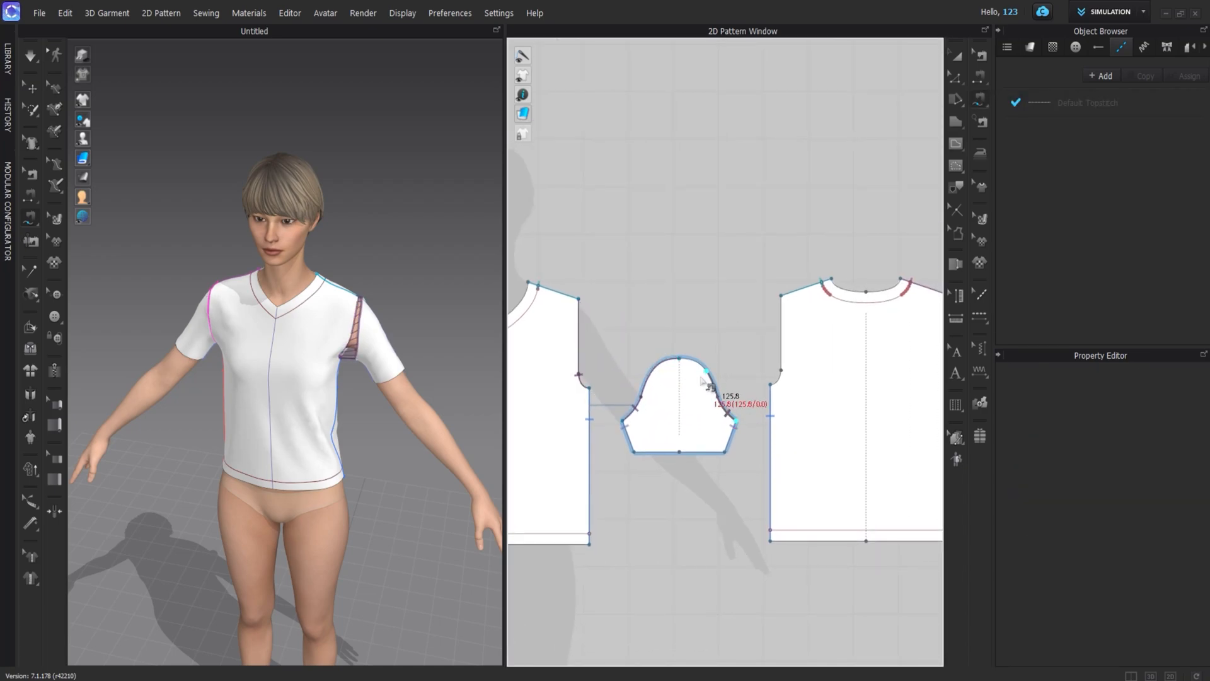
{"action": "left_click", "coordinate": [771, 385]}
{"action": "left_click", "coordinate": [781, 295]}
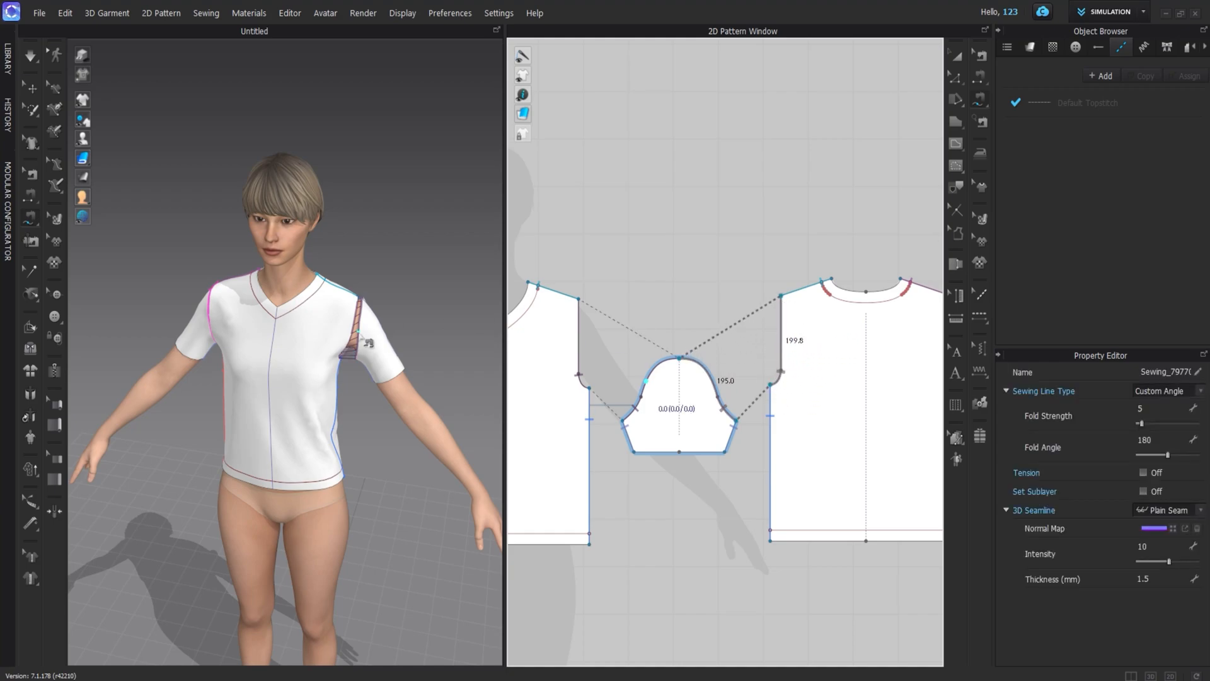
Simulate the second sleeve's armhole seams and pull the fabric into place around the shoulder
{"action": "key", "text": "space"}
{"action": "right_click_drag", "start_coordinate": [382, 368], "coordinate": [208, 344]}
{"action": "left_click", "coordinate": [364, 316]}
{"action": "right_click_drag", "start_coordinate": [362, 325], "coordinate": [546, 321]}
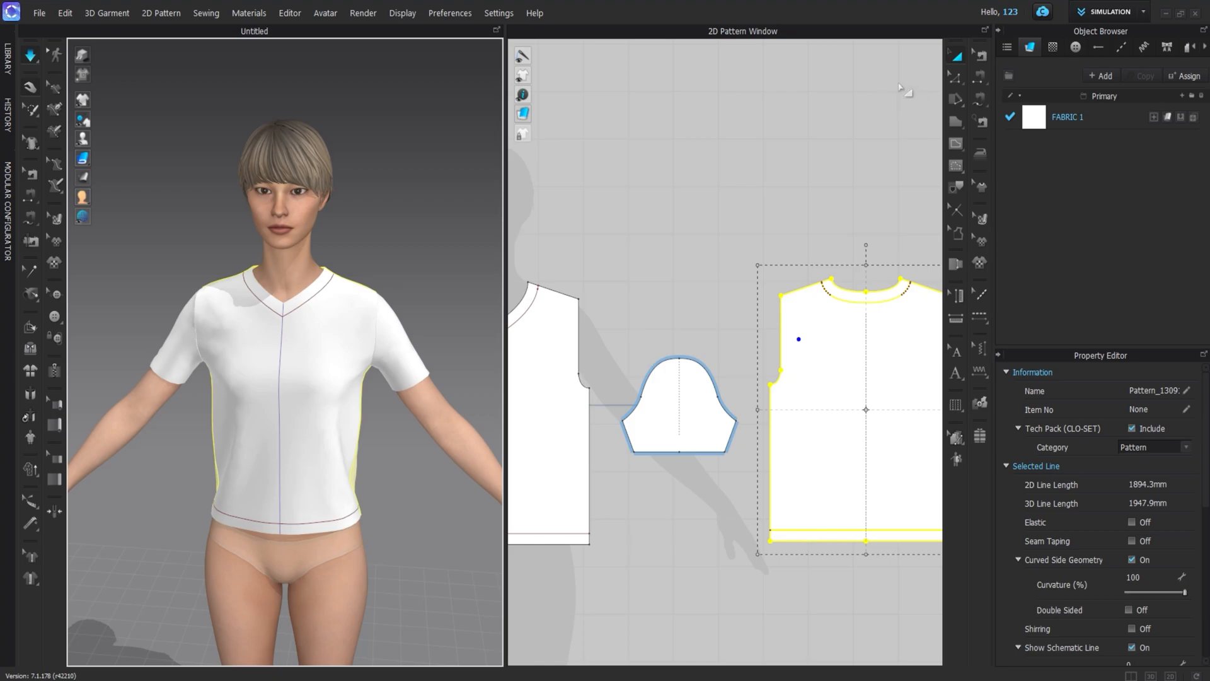
Offset the sleeve's whole bottom edge as one internal line, with Extend on, to form the hem strip
{"action": "middle_click_drag", "start_coordinate": [612, 333], "coordinate": [616, 329]}
{"action": "scroll", "coordinate": [662, 449], "scroll_direction": "up", "scroll_amount": 4}
{"action": "middle_click_drag", "start_coordinate": [662, 450], "coordinate": [667, 355]}
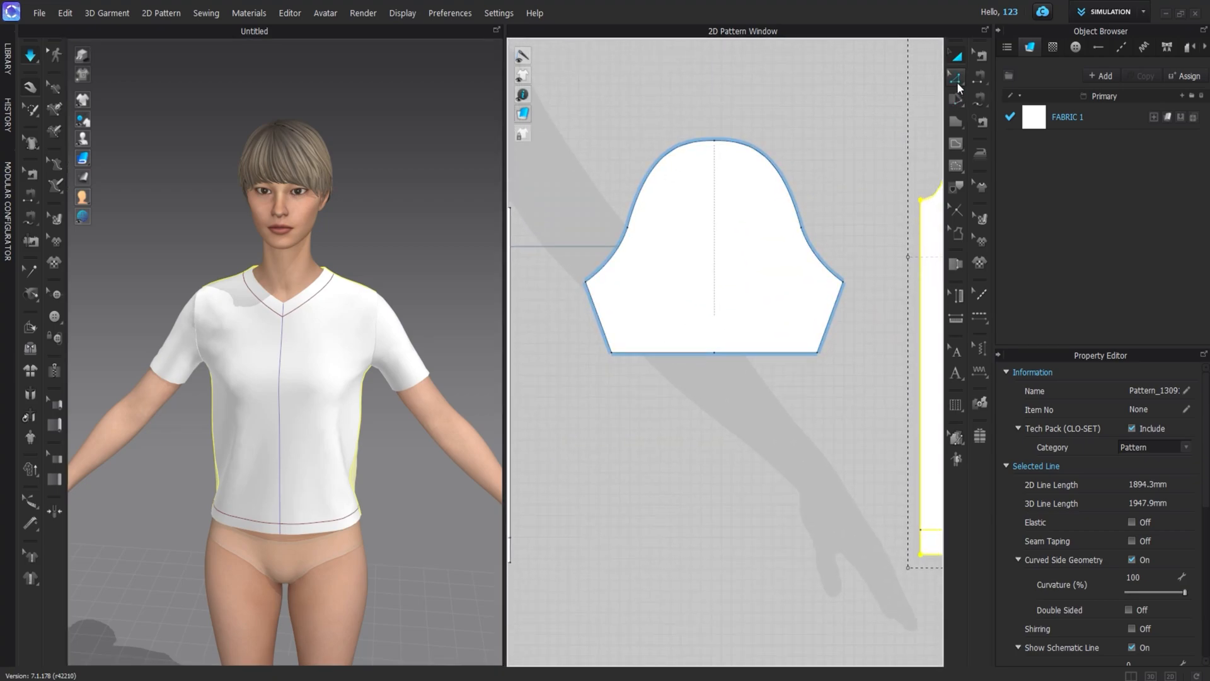
{"action": "left_click", "coordinate": [957, 82]}
{"action": "left_click", "coordinate": [690, 353]}
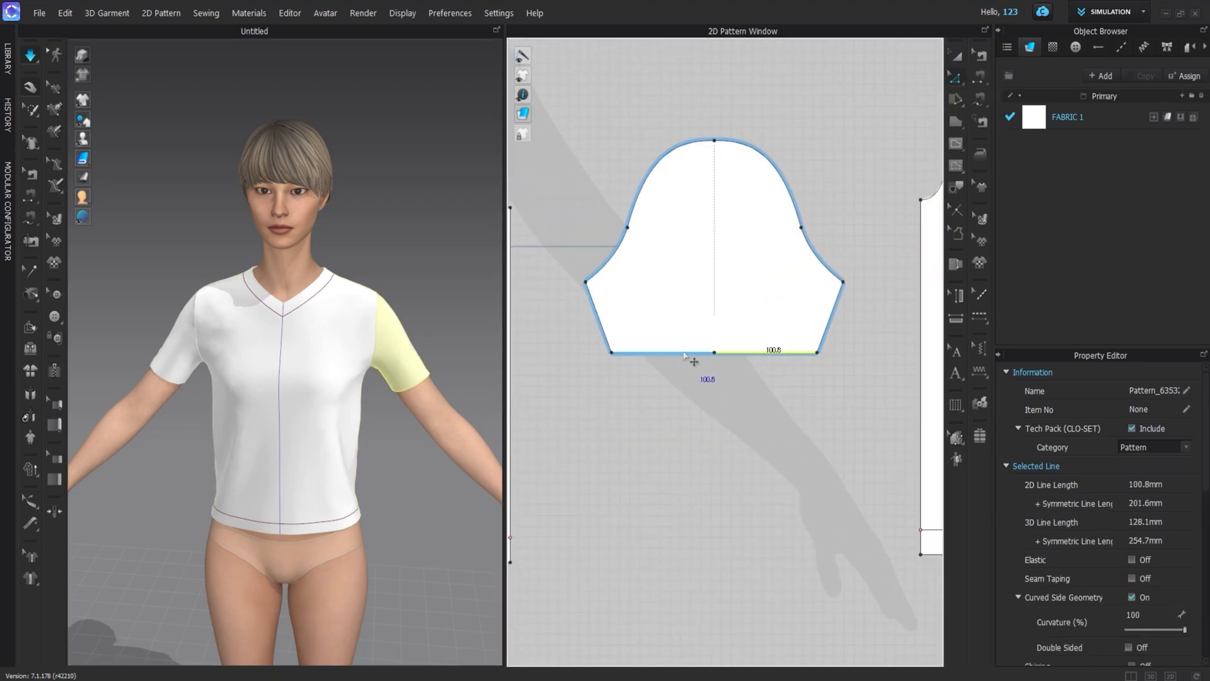
{"action": "right_click", "coordinate": [678, 355]}
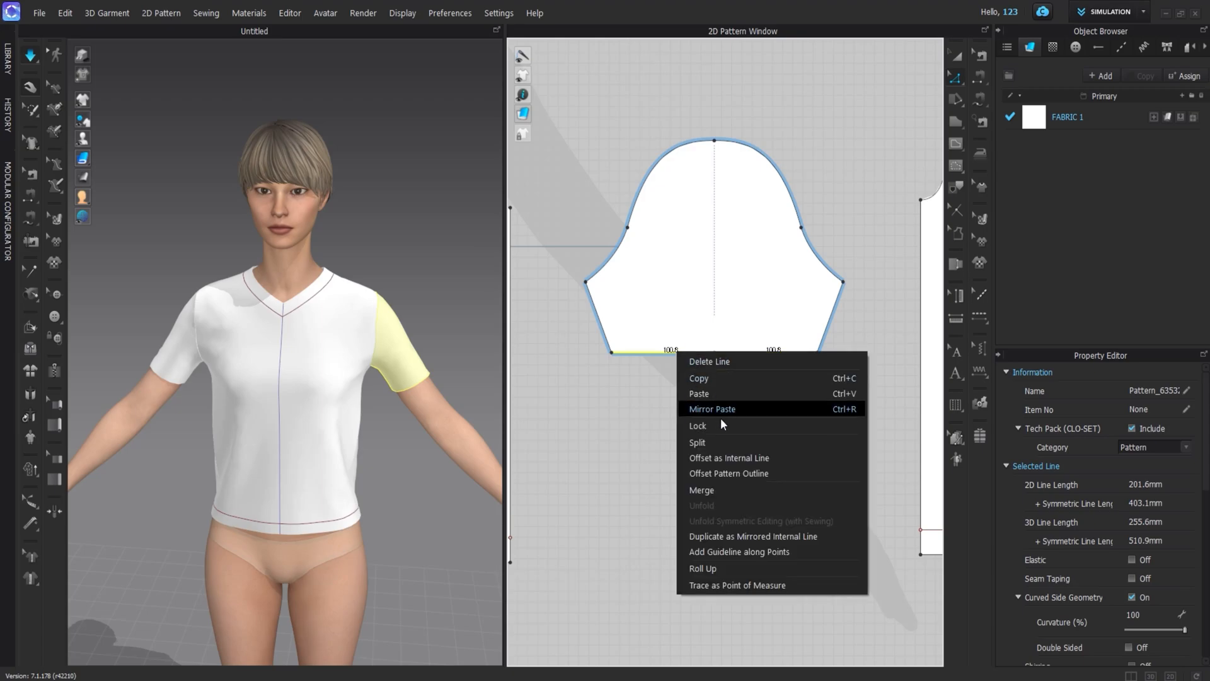
{"action": "left_click", "coordinate": [712, 455]}
{"action": "left_click", "coordinate": [660, 304]}
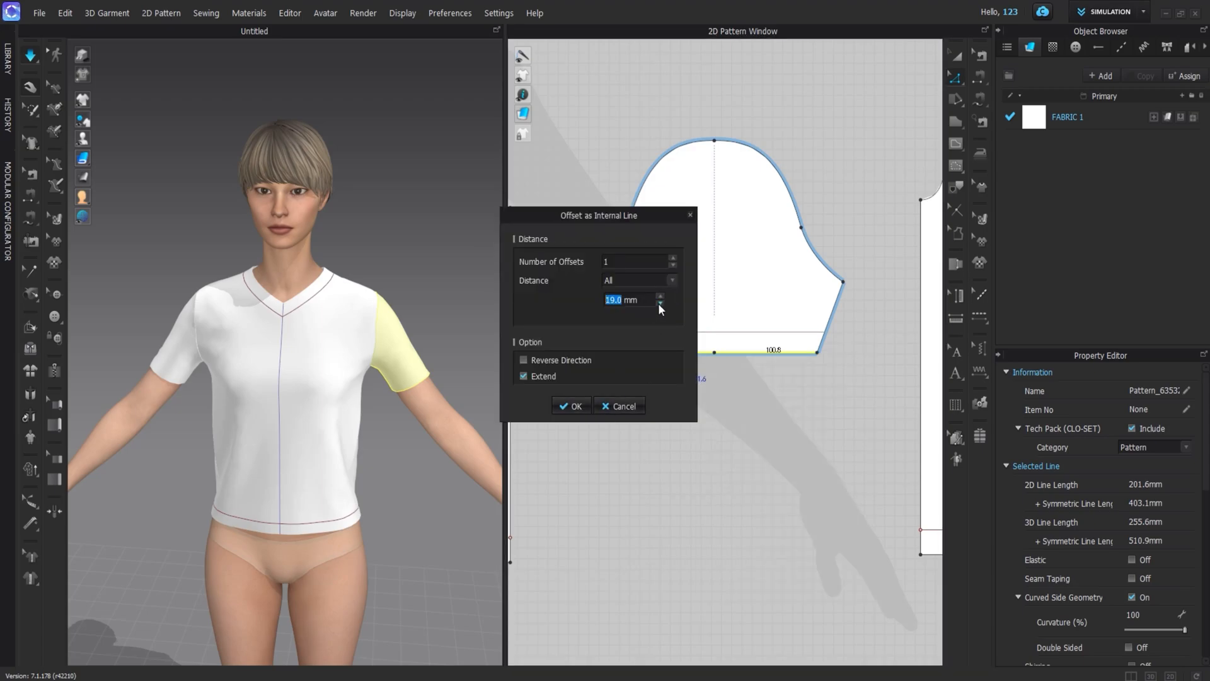
{"action": "left_click", "coordinate": [571, 406]}
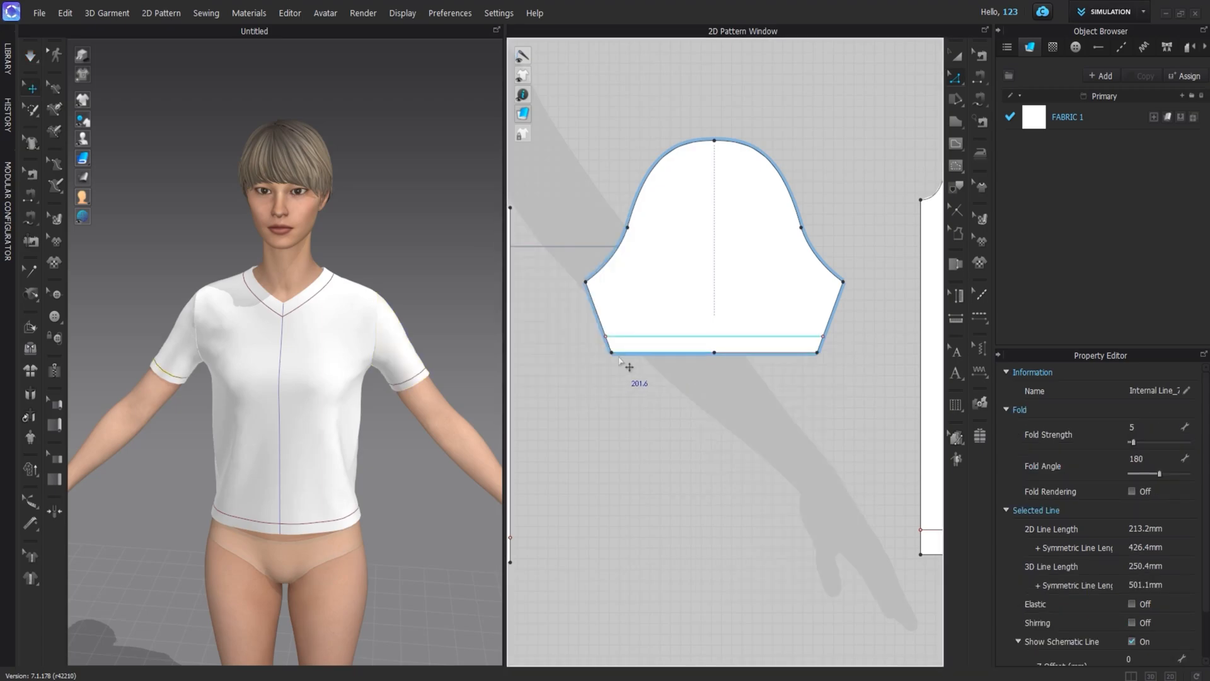
Examine the shirt from several sides, toggling the avatar's visibility
{"action": "scroll", "coordinate": [621, 361], "scroll_direction": "down", "scroll_amount": 3}
{"action": "left_click", "coordinate": [751, 171]}
{"action": "right_click_drag", "start_coordinate": [236, 364], "coordinate": [129, 349]}
{"action": "key", "text": "shift+a"}
{"action": "key", "text": "shift+a"}
{"action": "key", "text": "shift+a"}
{"action": "right_click_drag", "start_coordinate": [254, 376], "coordinate": [393, 383]}
{"action": "key", "text": "shift+a"}
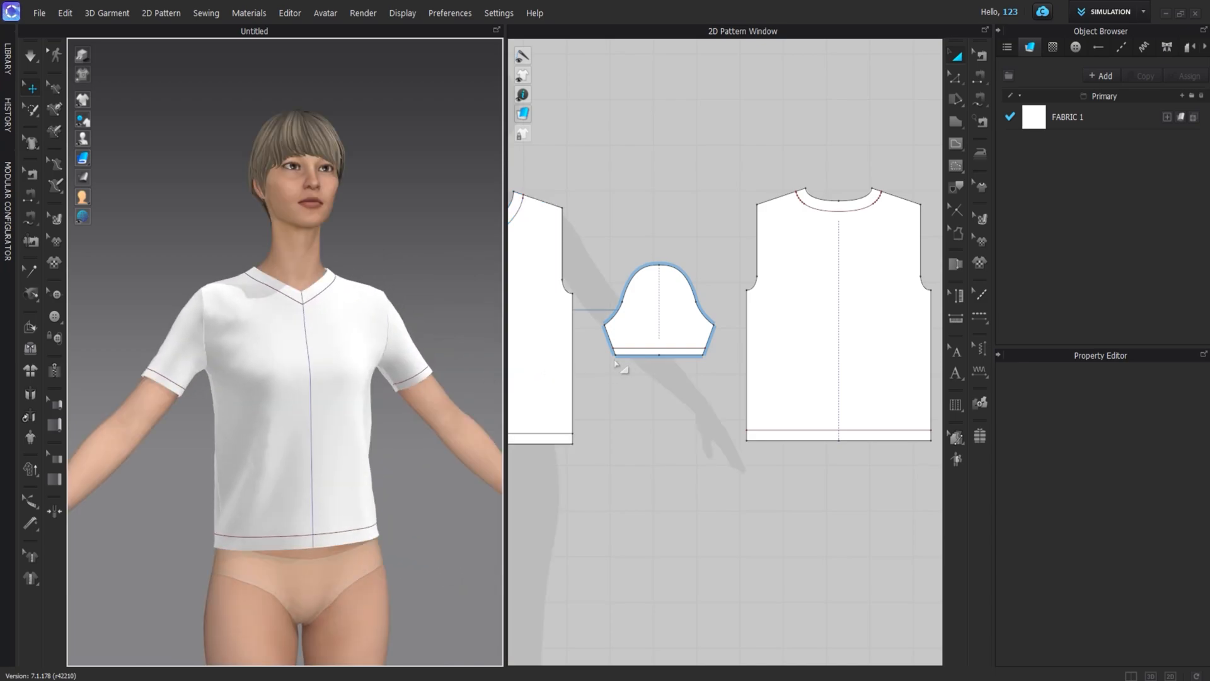
Select all four pattern pieces, set their additional rendering thickness to 2.5 mm and deselect them
{"action": "scroll", "coordinate": [642, 379], "scroll_direction": "down", "scroll_amount": 4}
{"action": "left_click_drag", "start_coordinate": [700, 349], "coordinate": [719, 360]}
{"action": "left_click", "coordinate": [822, 317], "text": "shift"}
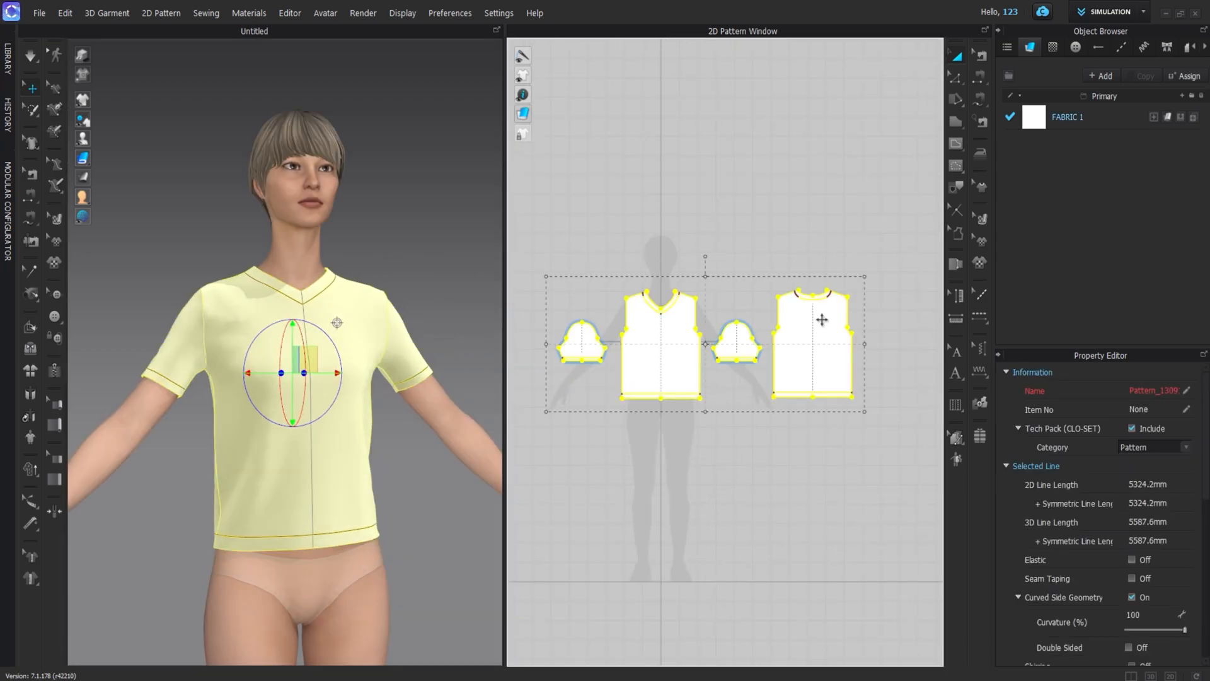
{"action": "mouse_move", "coordinate": [83, 157]}
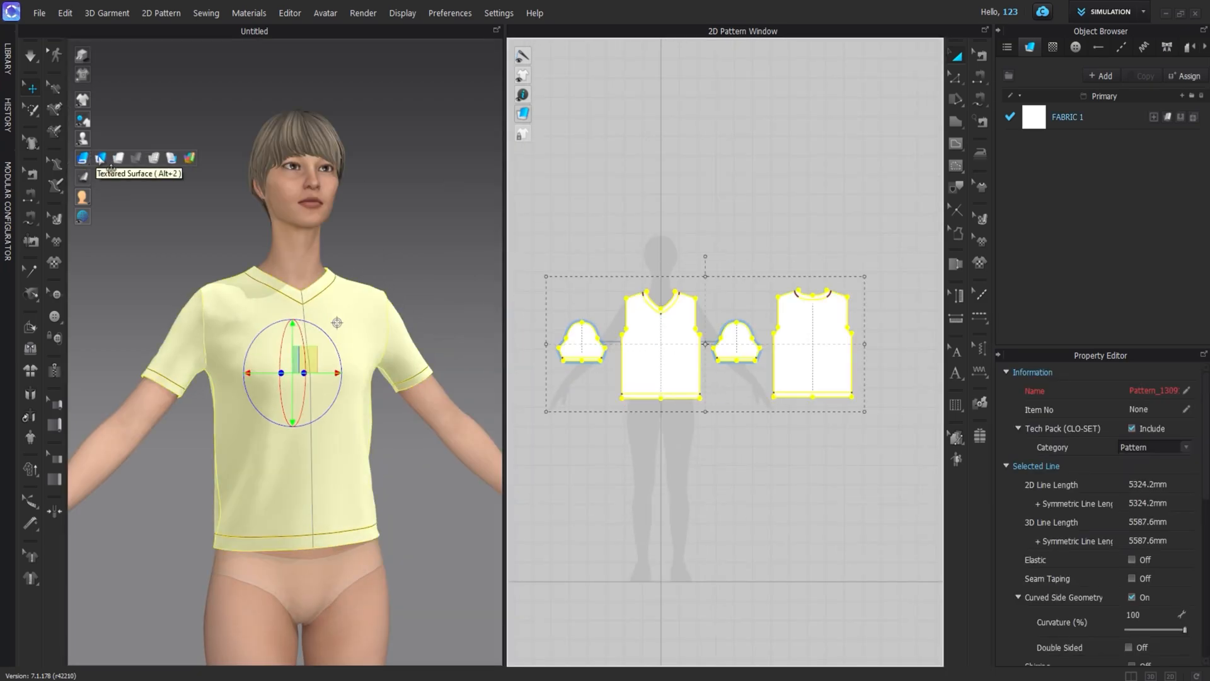
{"action": "left_click", "coordinate": [87, 159]}
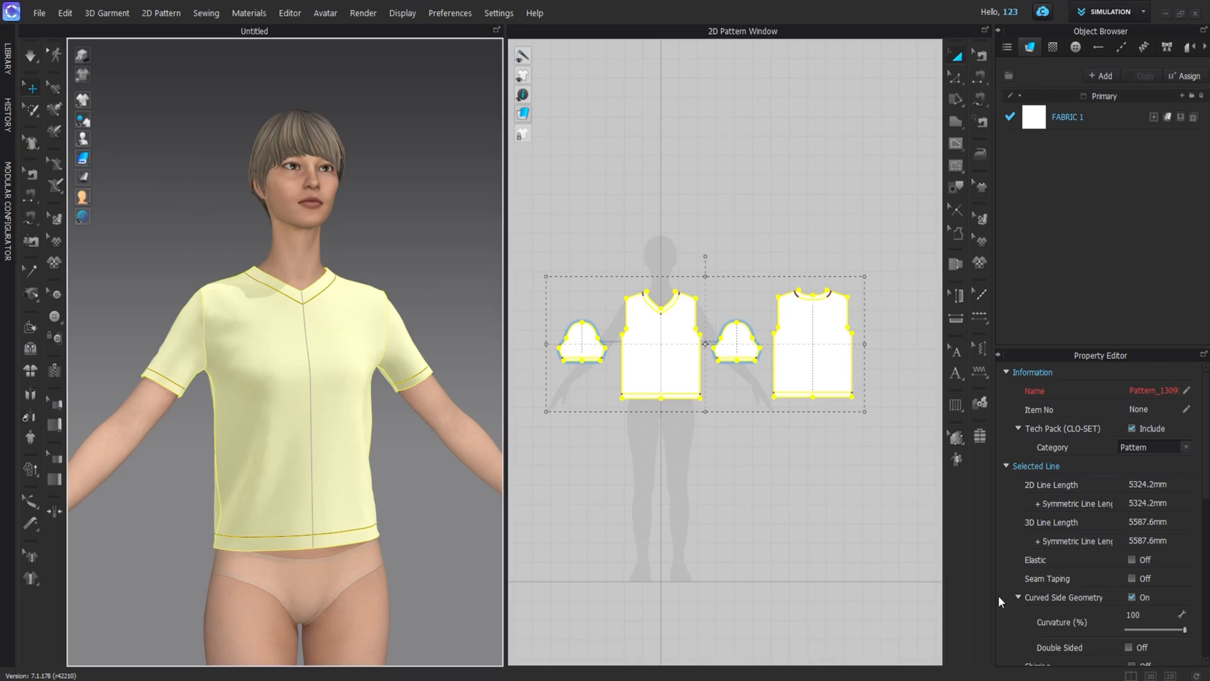
{"action": "scroll", "coordinate": [1135, 599], "scroll_direction": "down", "scroll_amount": 5}
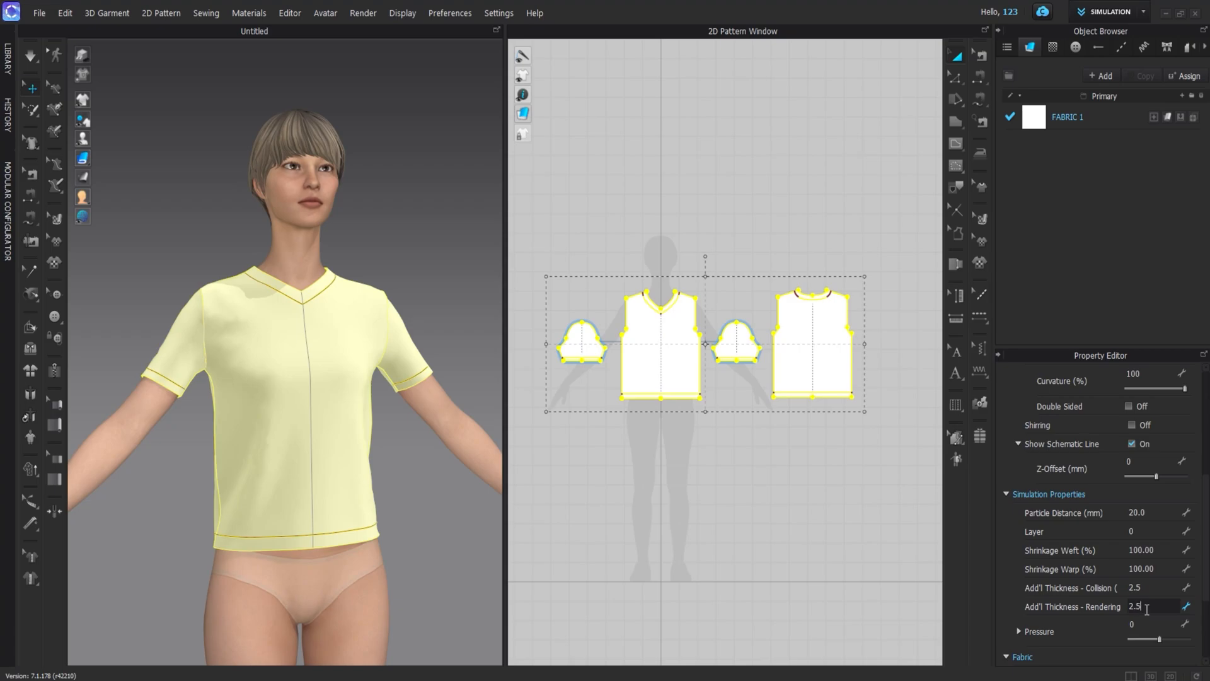
{"action": "key", "text": "Return"}
{"action": "left_click", "coordinate": [457, 629]}
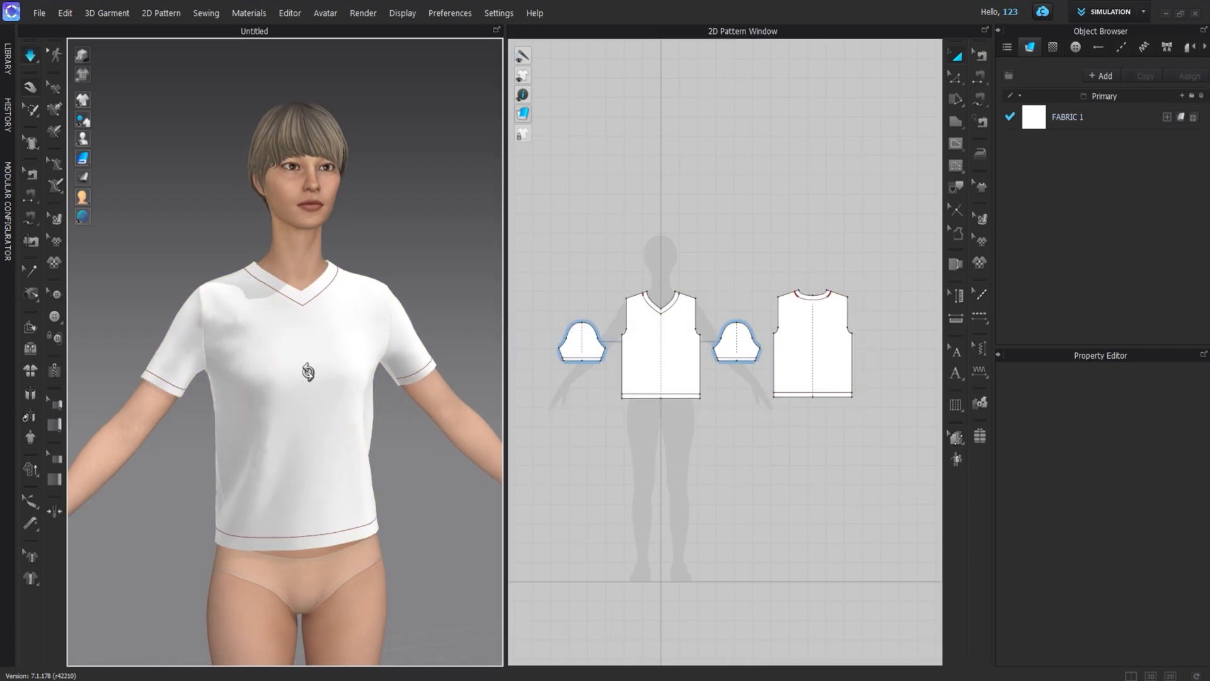
Inspect the simulated shirt's thickness and drape up close from the front and the back
{"action": "right_click_drag", "start_coordinate": [321, 372], "coordinate": [203, 366]}
{"action": "scroll", "coordinate": [259, 258], "scroll_direction": "up", "scroll_amount": 5}
{"action": "scroll", "coordinate": [258, 257], "scroll_direction": "up", "scroll_amount": 2}
{"action": "right_click_drag", "start_coordinate": [340, 365], "coordinate": [243, 393]}
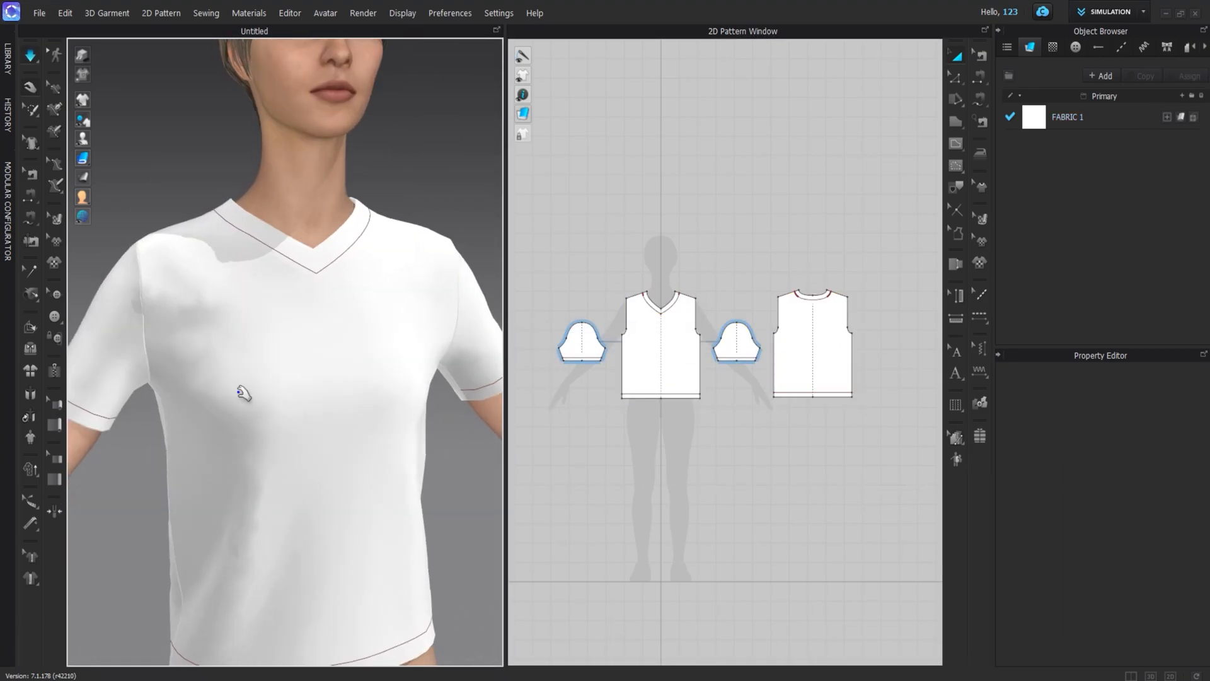
{"action": "scroll", "coordinate": [244, 393], "scroll_direction": "down", "scroll_amount": 5}
{"action": "right_click_drag", "start_coordinate": [327, 449], "coordinate": [87, 447]}
{"action": "left_click", "coordinate": [238, 529]}
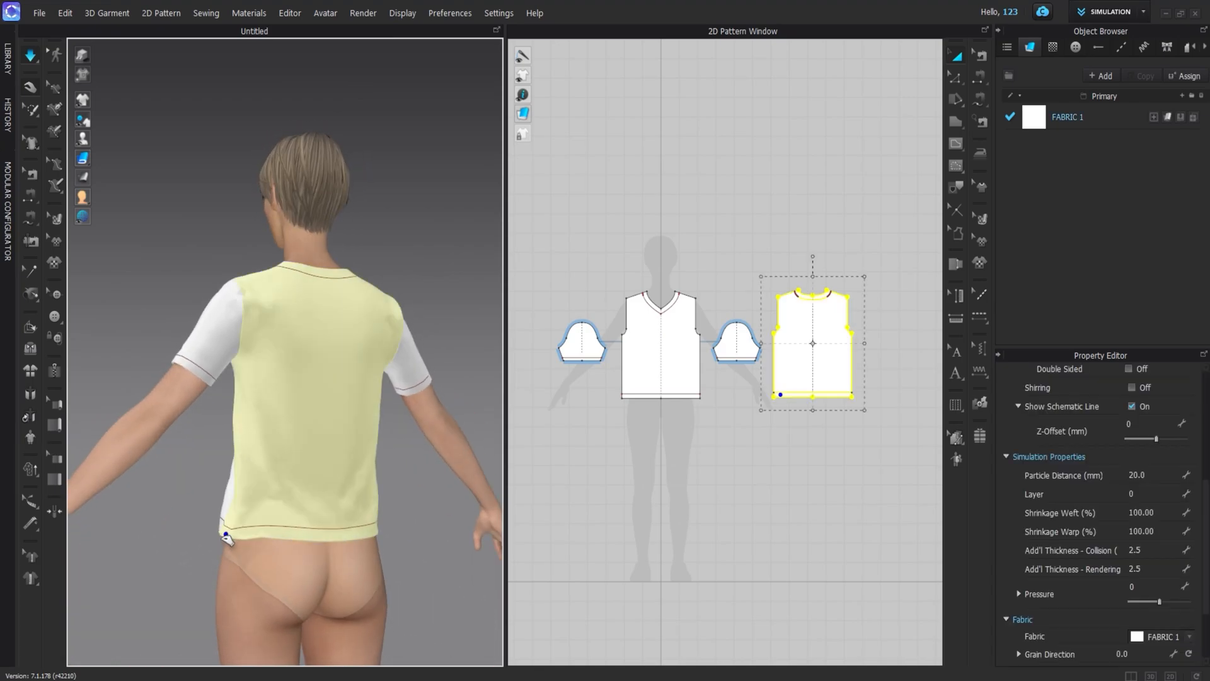
Lengthen the shirt by lowering the bottom edges and hem strip lines of the front and back pieces together
{"action": "left_click", "coordinate": [774, 450]}
{"action": "key", "text": "z"}
{"action": "left_click", "coordinate": [675, 400]}
{"action": "left_click", "coordinate": [785, 396], "text": "shift"}
{"action": "left_click", "coordinate": [759, 427]}
{"action": "left_click", "coordinate": [655, 396]}
{"action": "left_click", "coordinate": [651, 415]}
{"action": "left_click_drag", "start_coordinate": [887, 432], "coordinate": [887, 433]}
{"action": "left_click_drag", "start_coordinate": [784, 399], "coordinate": [784, 418]}
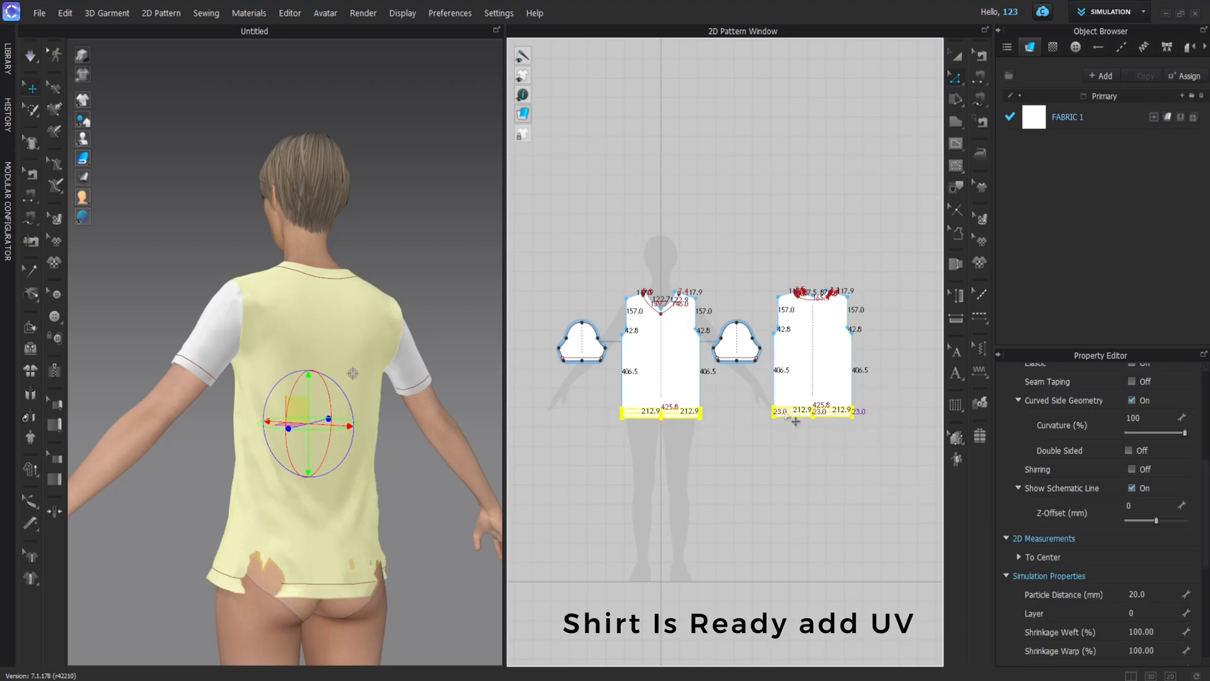
Undo the last two hem moves, simulate the shirt and tug its lower edge to settle the fabric
{"action": "scroll", "coordinate": [787, 417], "scroll_direction": "up", "scroll_amount": 4}
{"action": "key", "text": "ctrl+z"}
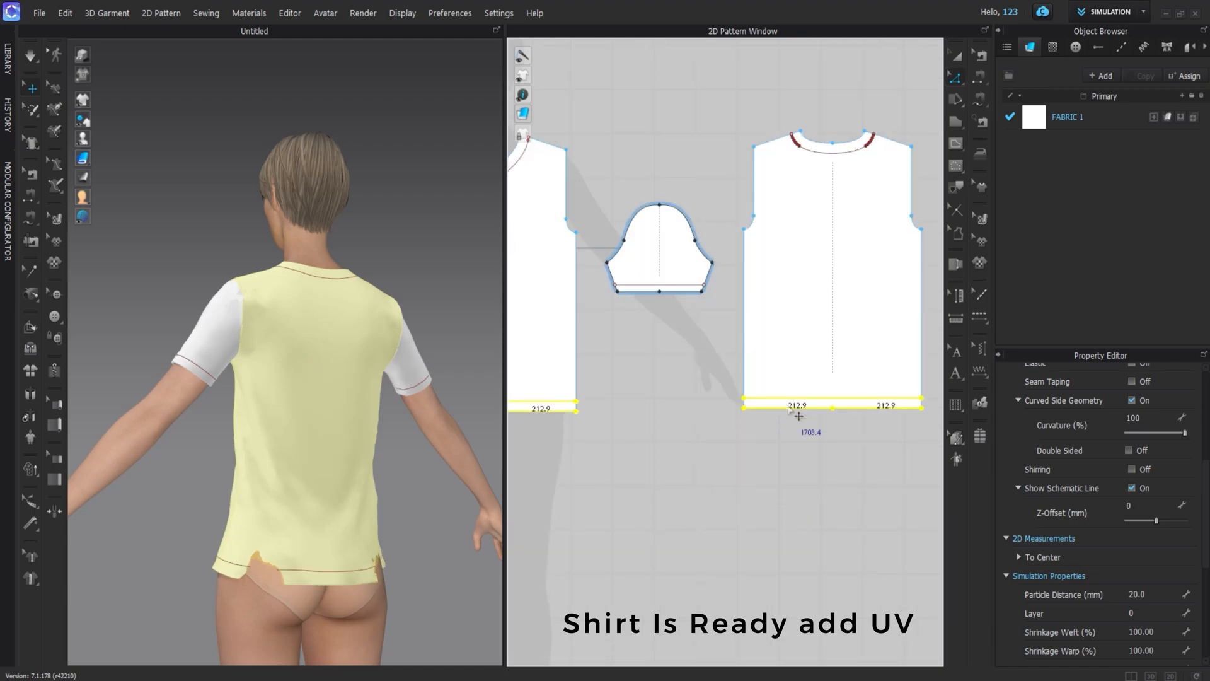
{"action": "key", "text": "ctrl+z"}
{"action": "key", "text": "space"}
{"action": "right_click_drag", "start_coordinate": [220, 482], "coordinate": [546, 494]}
{"action": "left_click_drag", "start_coordinate": [327, 516], "coordinate": [271, 524]}
{"action": "scroll", "coordinate": [393, 508], "scroll_direction": "down", "scroll_amount": 2}
{"action": "right_click_drag", "start_coordinate": [395, 508], "coordinate": [358, 520]}
{"action": "left_click", "coordinate": [412, 522]}
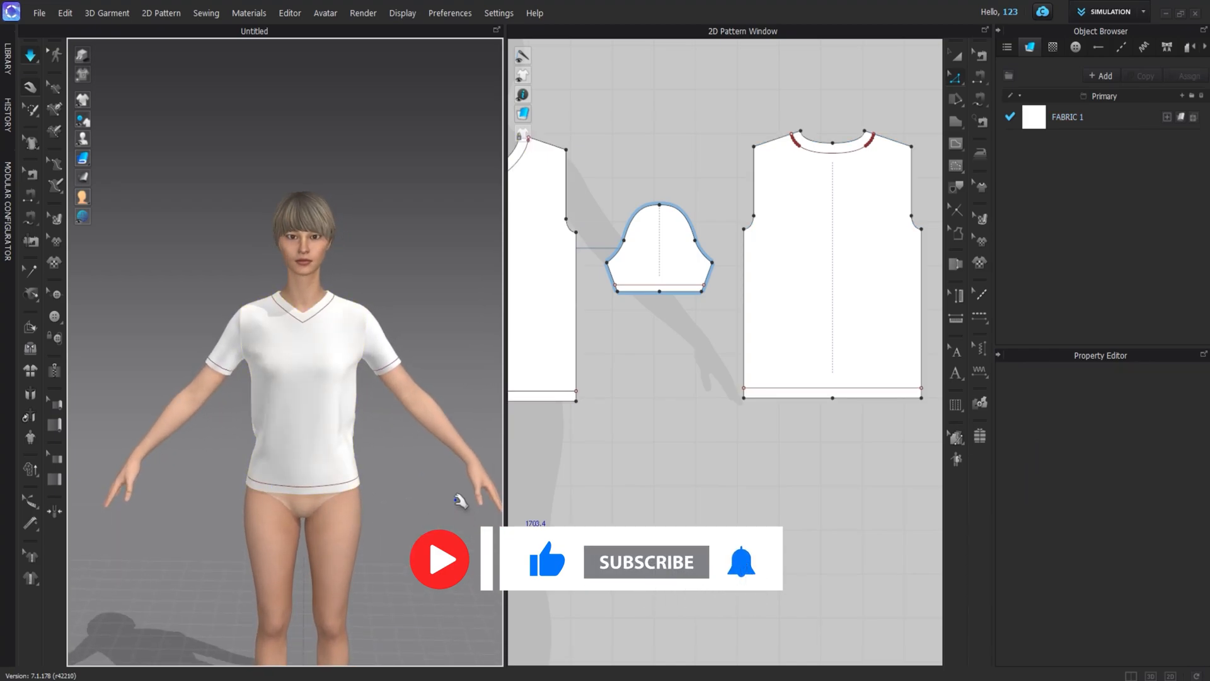
Switch the workspace from Simulation to UV Editor
{"action": "scroll", "coordinate": [654, 378], "scroll_direction": "down", "scroll_amount": 3}
{"action": "middle_click_drag", "start_coordinate": [652, 367], "coordinate": [679, 409]}
{"action": "scroll", "coordinate": [788, 247], "scroll_direction": "down", "scroll_amount": 1}
{"action": "middle_click_drag", "start_coordinate": [766, 234], "coordinate": [850, 253]}
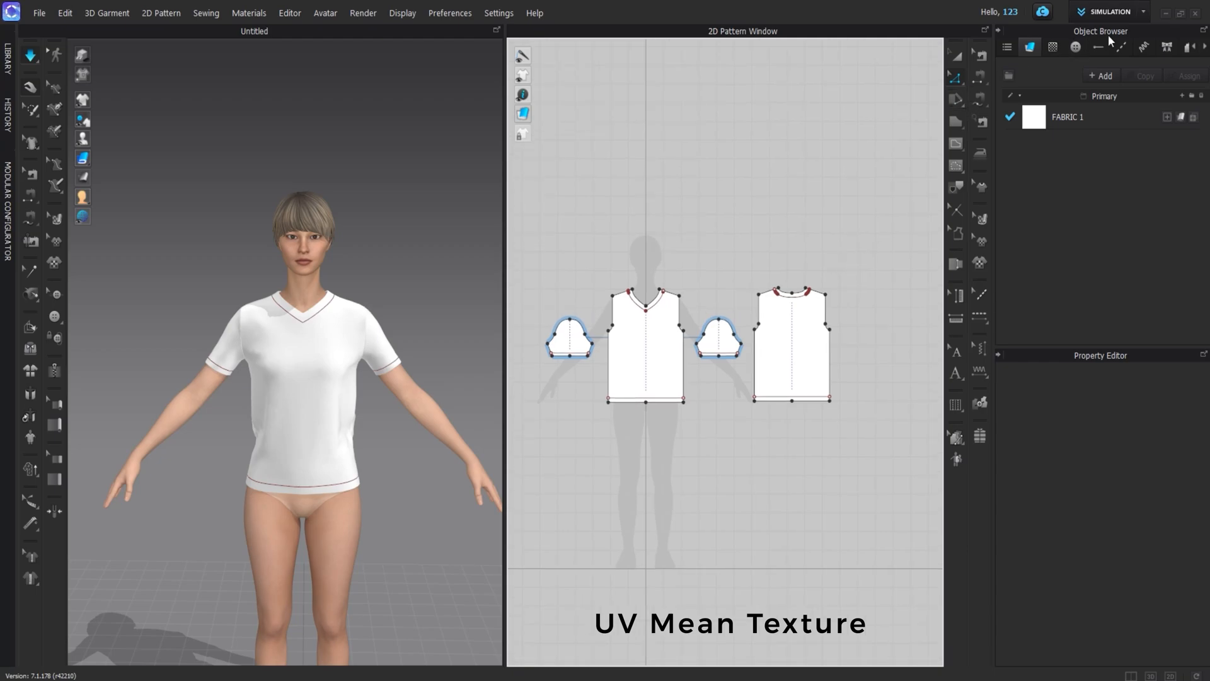
{"action": "left_click", "coordinate": [1143, 11]}
{"action": "left_click", "coordinate": [1087, 164]}
Arrange the back and V-neck front pieces side by side inside the 0 to 1 UV tile, moving a sleeve out of the way
{"action": "scroll", "coordinate": [900, 224], "scroll_direction": "up", "scroll_amount": 2}
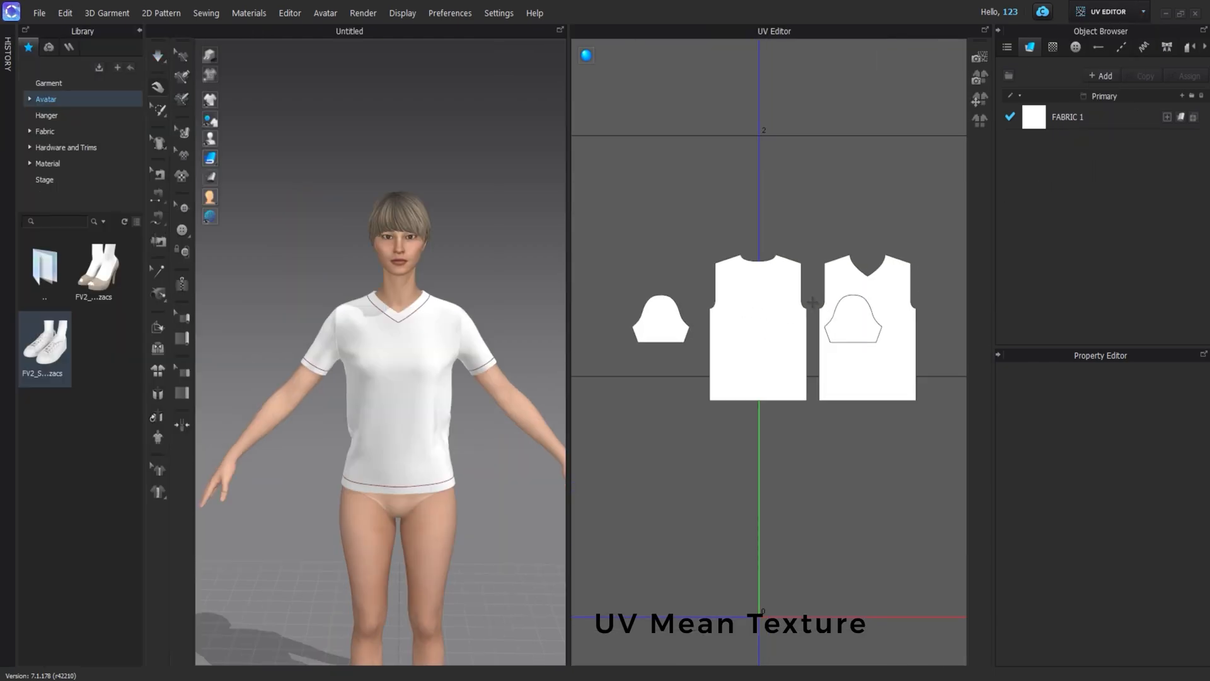
{"action": "scroll", "coordinate": [814, 303], "scroll_direction": "up", "scroll_amount": 2}
{"action": "left_click", "coordinate": [747, 275]}
{"action": "left_click_drag", "start_coordinate": [748, 275], "coordinate": [706, 463]}
{"action": "middle_click_drag", "start_coordinate": [656, 373], "coordinate": [770, 345]}
{"action": "left_click_drag", "start_coordinate": [665, 253], "coordinate": [685, 434]}
{"action": "scroll", "coordinate": [779, 379], "scroll_direction": "down", "scroll_amount": 4}
{"action": "middle_click_drag", "start_coordinate": [843, 395], "coordinate": [701, 379]}
{"action": "left_click_drag", "start_coordinate": [688, 313], "coordinate": [720, 380]}
{"action": "scroll", "coordinate": [720, 380], "scroll_direction": "up", "scroll_amount": 4}
{"action": "middle_click_drag", "start_coordinate": [720, 380], "coordinate": [843, 305]}
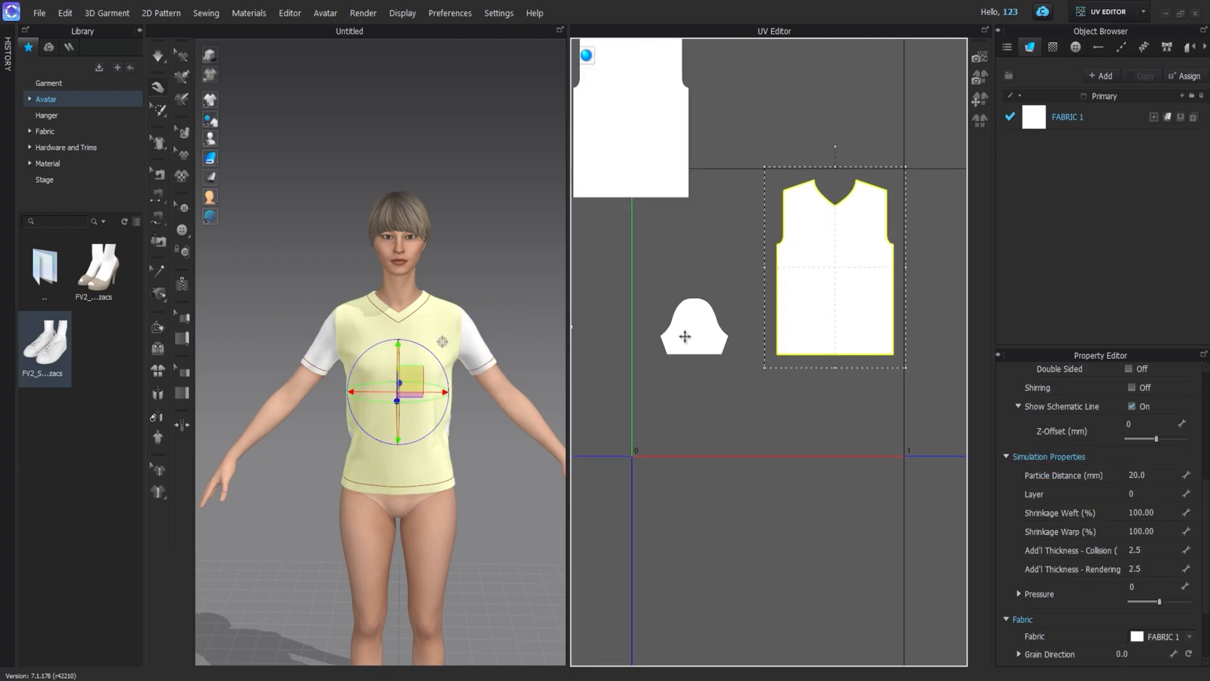
{"action": "left_click_drag", "start_coordinate": [696, 331], "coordinate": [832, 512]}
{"action": "left_click_drag", "start_coordinate": [642, 173], "coordinate": [725, 329]}
Place both sleeves below the body pieces inside the 0 to 1 UV tile and select all pieces
{"action": "scroll", "coordinate": [756, 420], "scroll_direction": "down", "scroll_amount": 4}
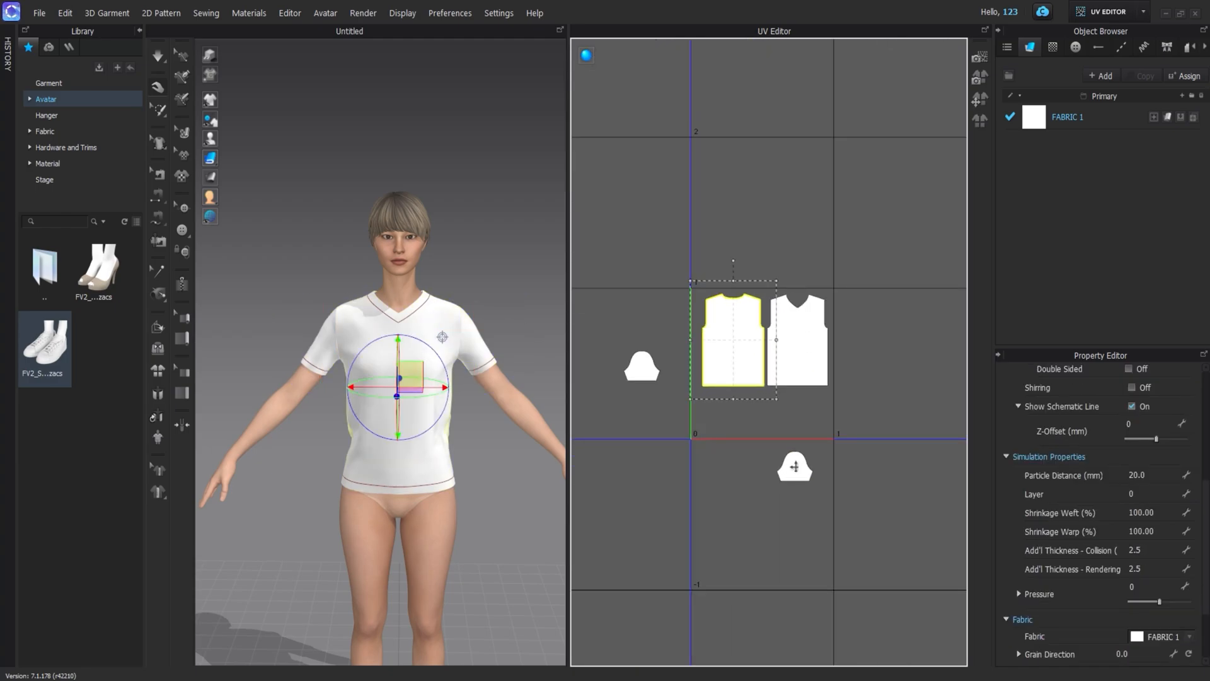
{"action": "left_click_drag", "start_coordinate": [796, 467], "coordinate": [797, 415]}
{"action": "left_click_drag", "start_coordinate": [638, 369], "coordinate": [737, 413]}
{"action": "key", "text": "ctrl+a"}
{"action": "middle_click_drag", "start_coordinate": [674, 98], "coordinate": [719, 180]}
Open a UV snapshot of the layout and set its size to 3968 pixels
{"action": "left_click", "coordinate": [979, 58]}
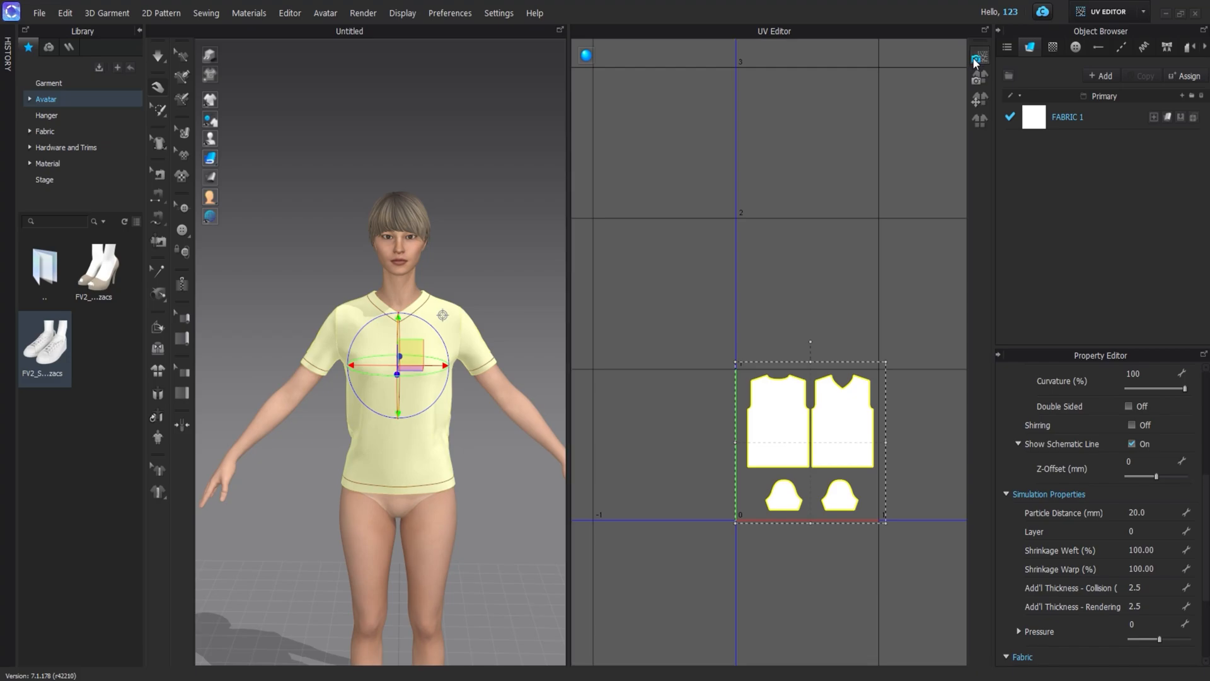
{"action": "mouse_move", "coordinate": [623, 256]}
{"action": "left_mouse_down"}
{"action": "mouse_move", "coordinate": [648, 257]}
{"action": "mouse_move", "coordinate": [633, 258]}
{"action": "left_mouse_up"}
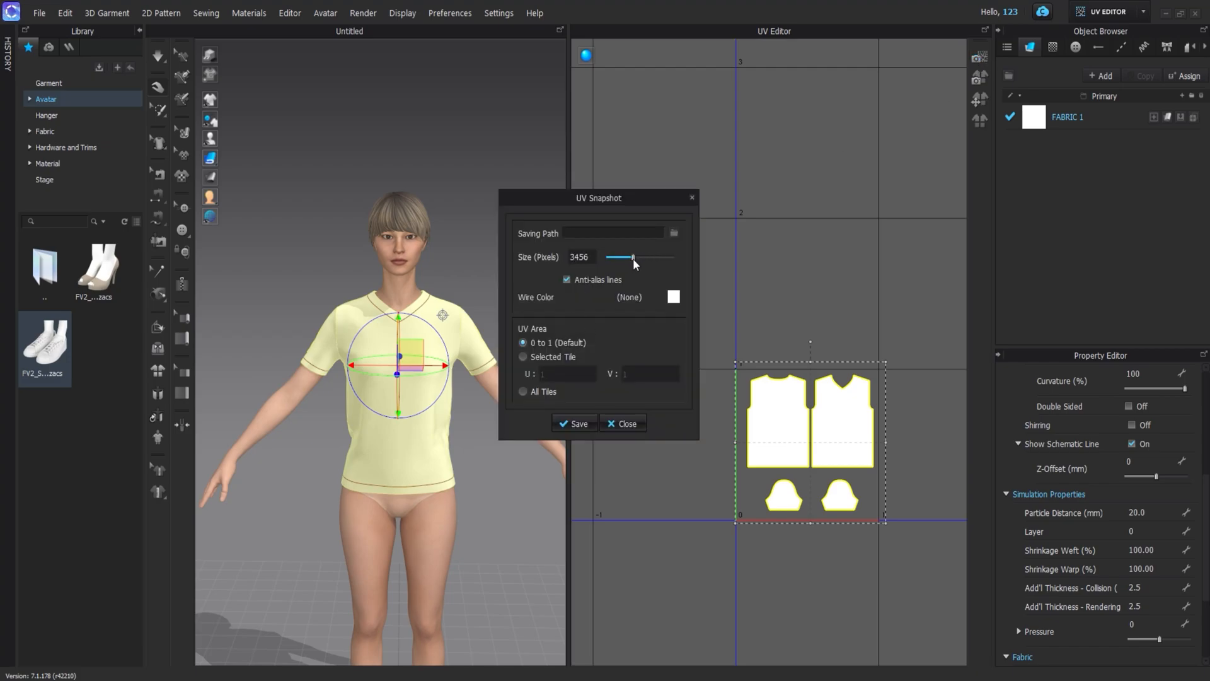
{"action": "type", "text": "3968"}
{"action": "key", "text": "Return"}
Save the UV snapshot as the PNG file "UV Lady Shirt" in the root of the D: drive and close its dialog
{"action": "left_click", "coordinate": [674, 233]}
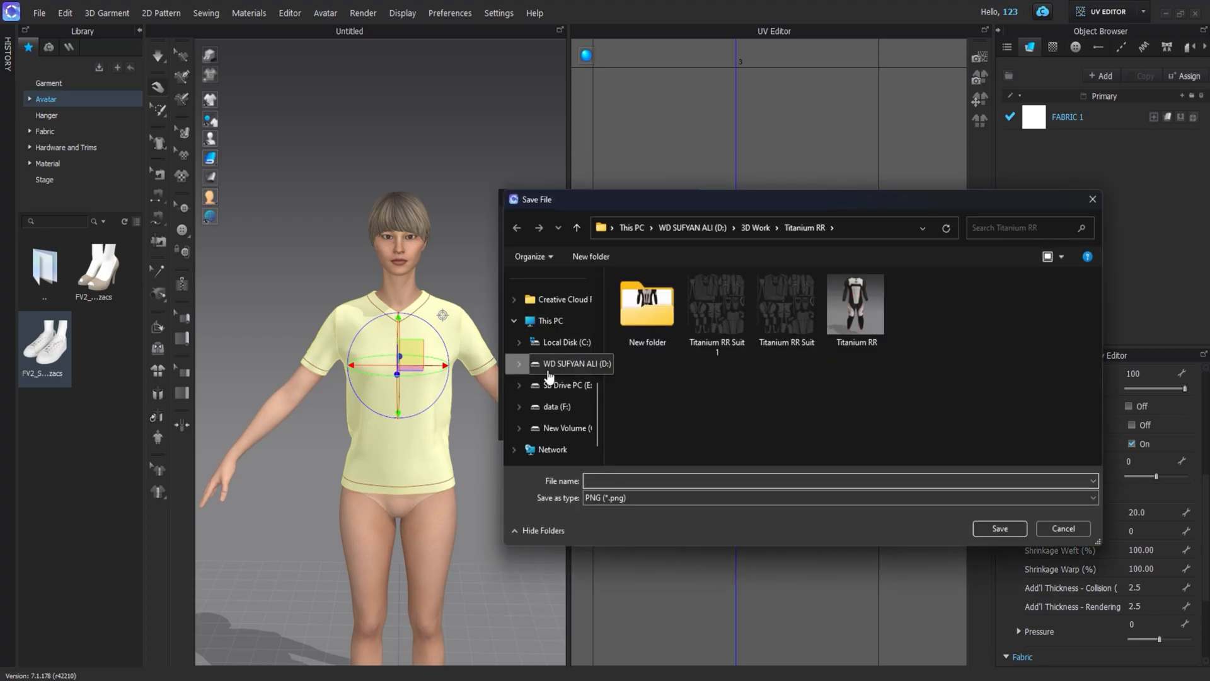
{"action": "scroll", "coordinate": [558, 410], "scroll_direction": "down", "scroll_amount": 1}
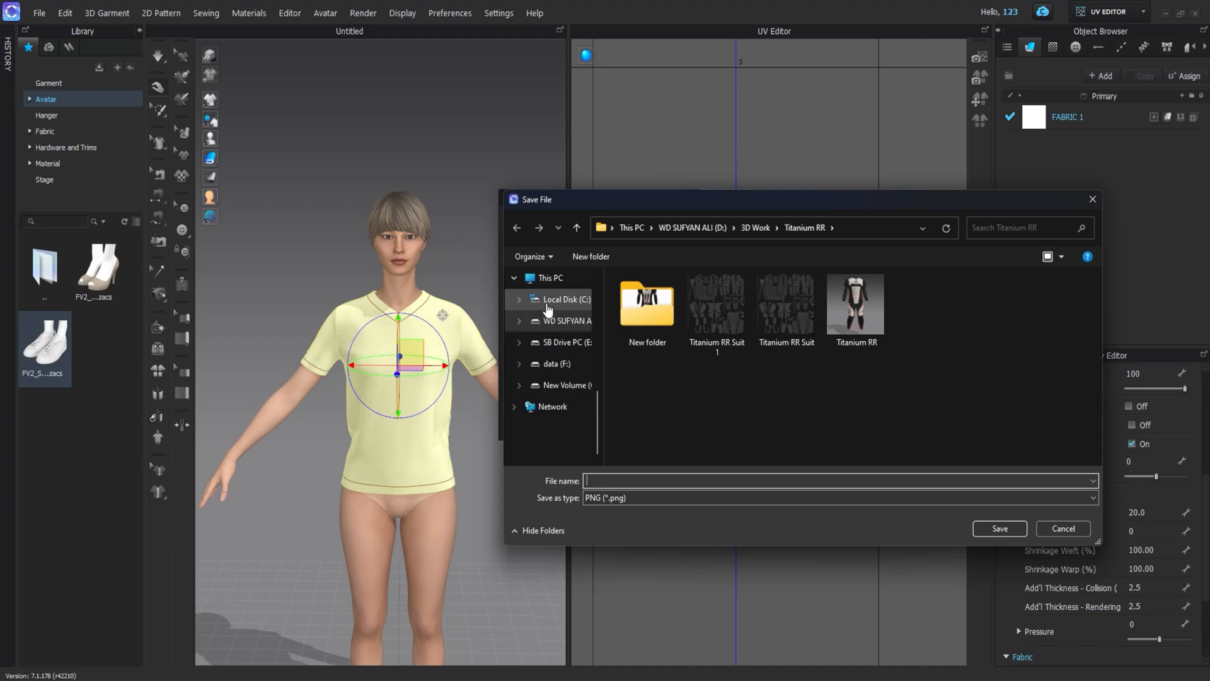
{"action": "left_click", "coordinate": [546, 278]}
{"action": "double_click", "coordinate": [838, 308]}
{"action": "left_click", "coordinate": [658, 481]}
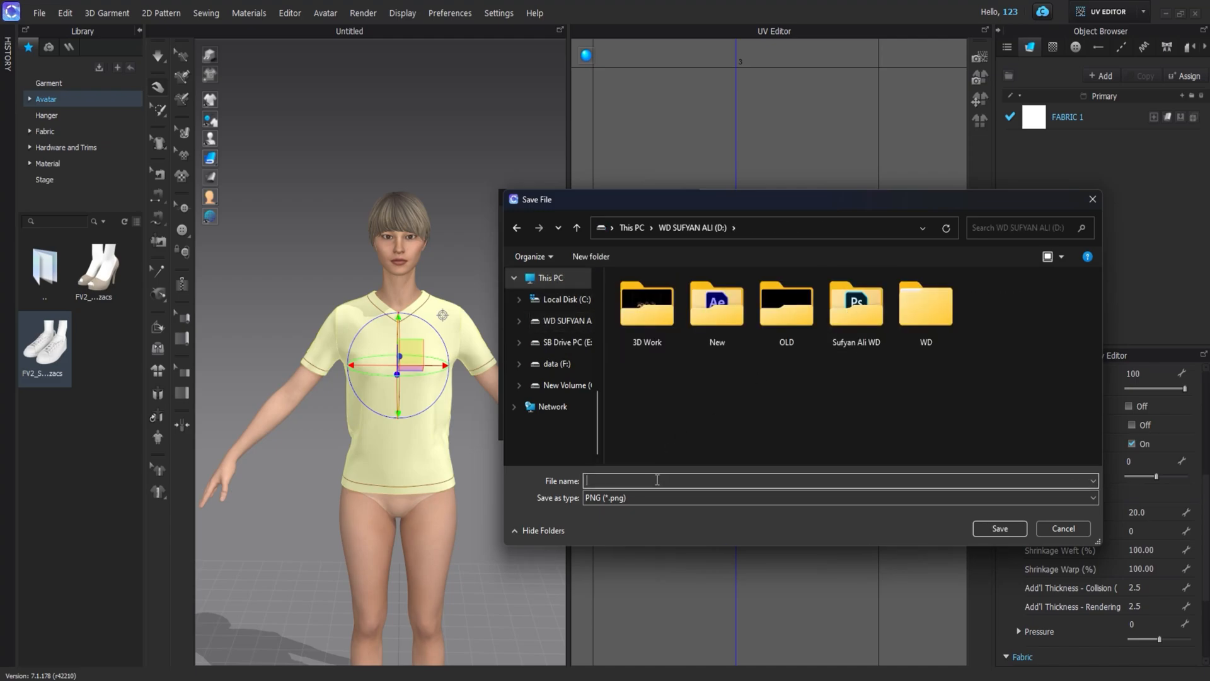
{"action": "type", "text": "UV Lady Shirt"}
{"action": "key", "text": "Return"}
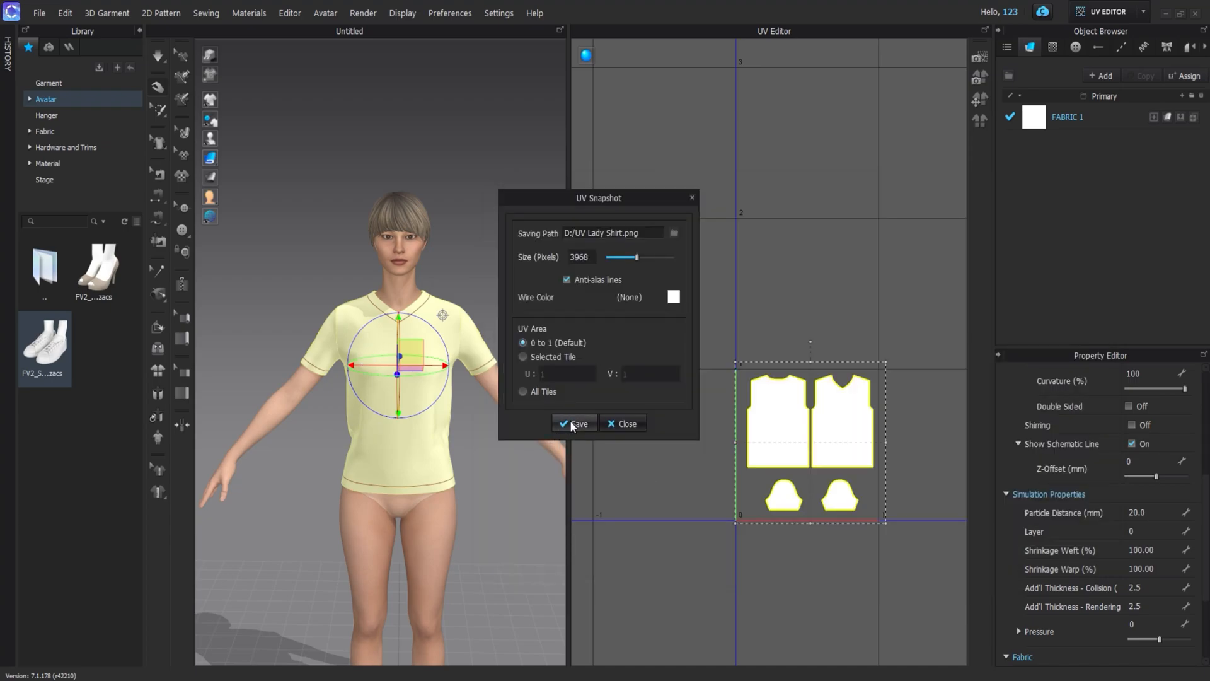
{"action": "left_click", "coordinate": [624, 424]}
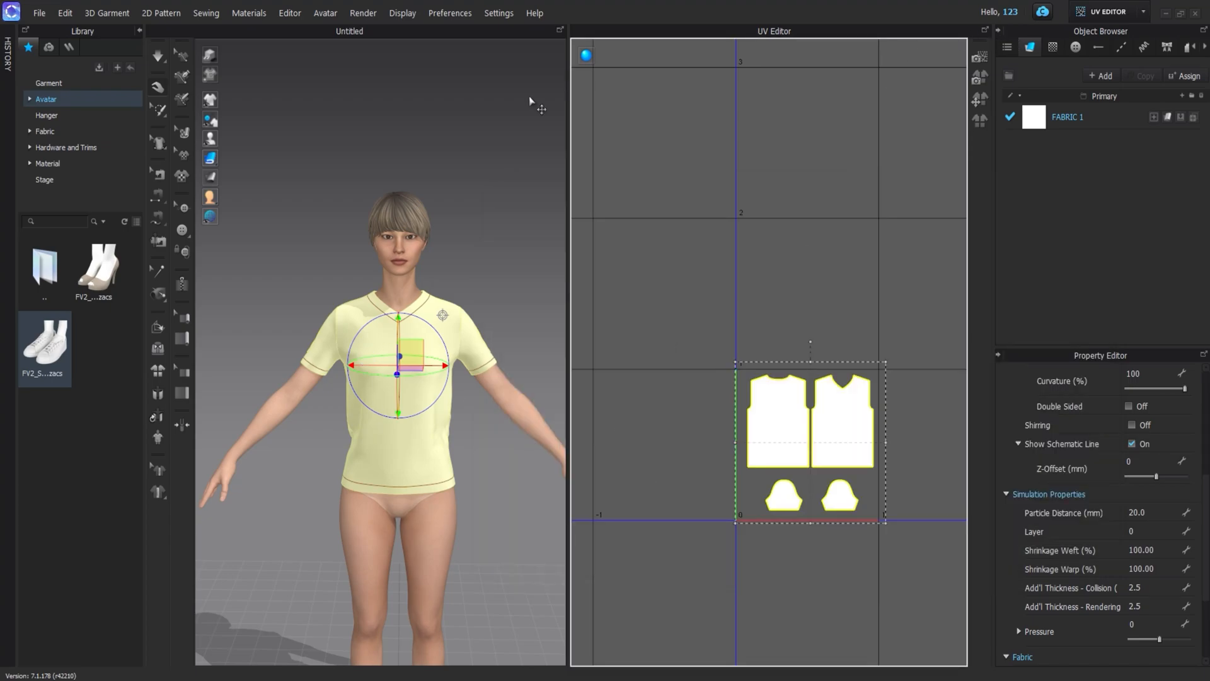
Switch the workspace back to Simulation mode
{"action": "left_click", "coordinate": [1143, 13]}
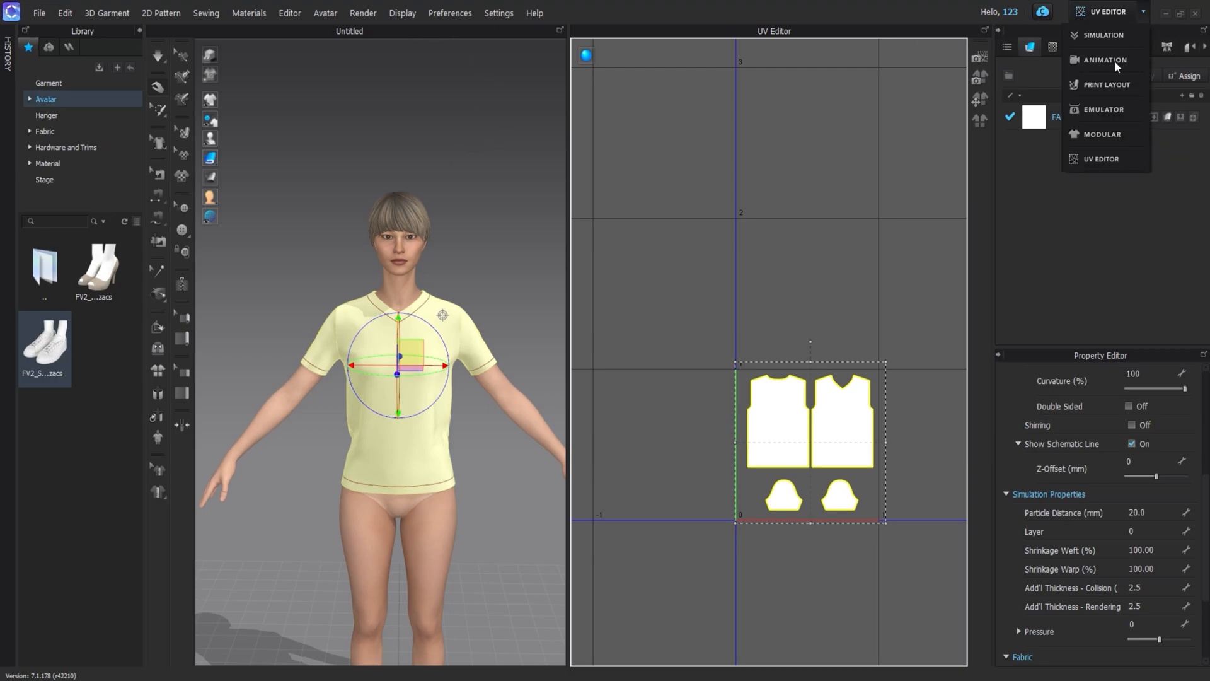
{"action": "left_click", "coordinate": [1104, 35]}
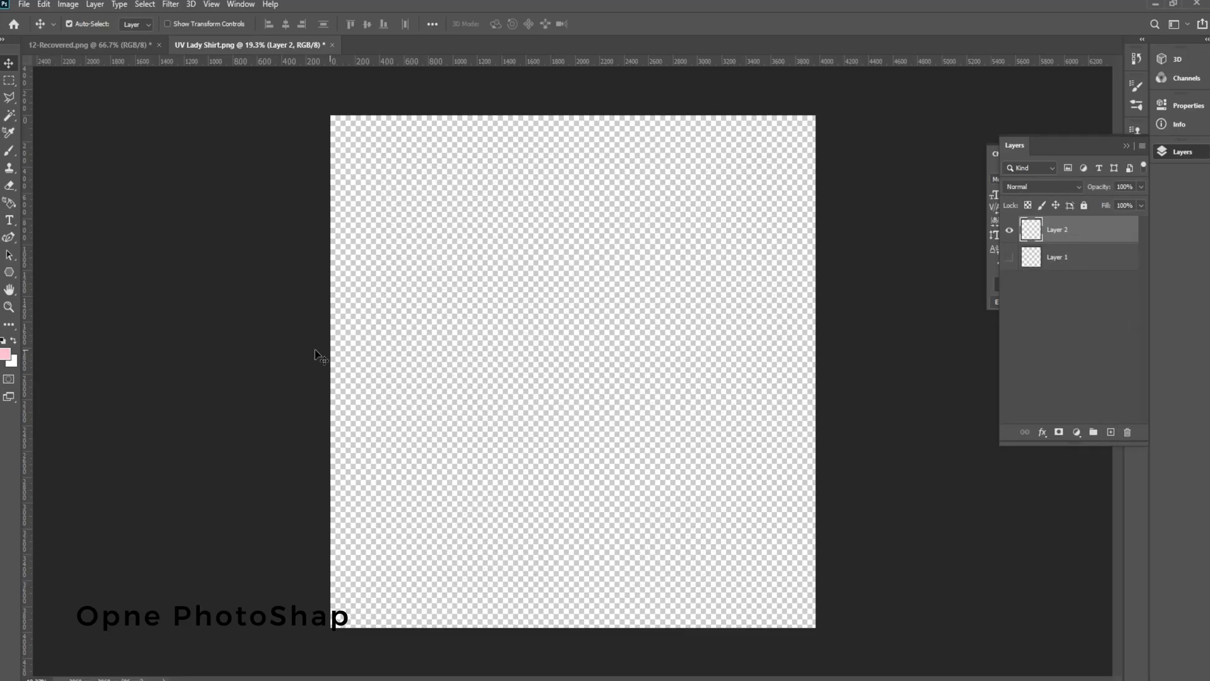
In Photoshop, set the foreground color to #ffc0cb and fill Layer 2 of the UV Lady Shirt document with it
{"action": "left_click", "coordinate": [5, 354]}
{"action": "left_click", "coordinate": [706, 619]}
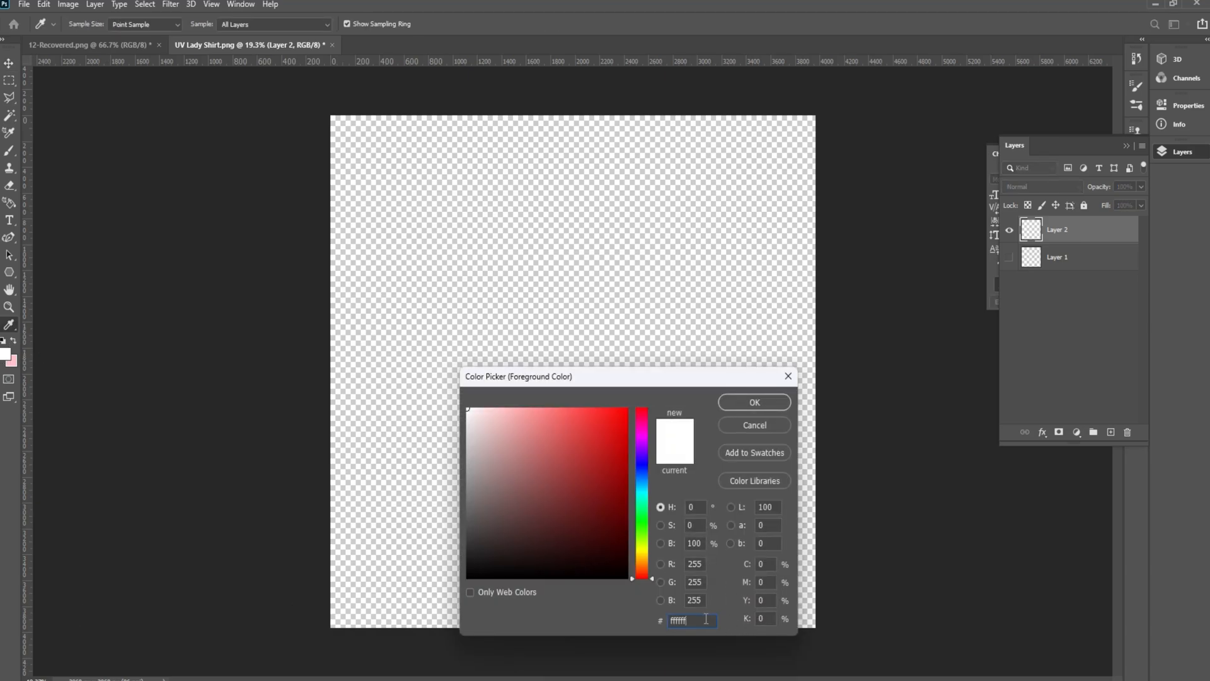
{"action": "type", "text": "ffc0"}
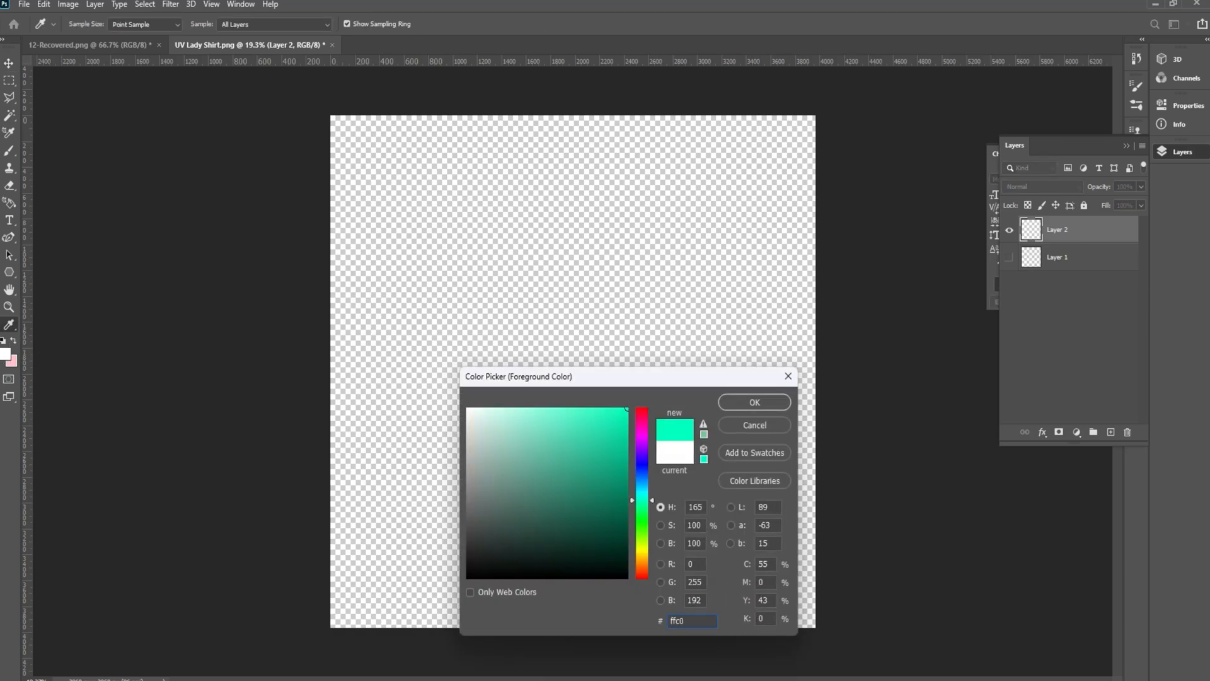
{"action": "type", "text": "cb"}
{"action": "key", "text": "Return"}
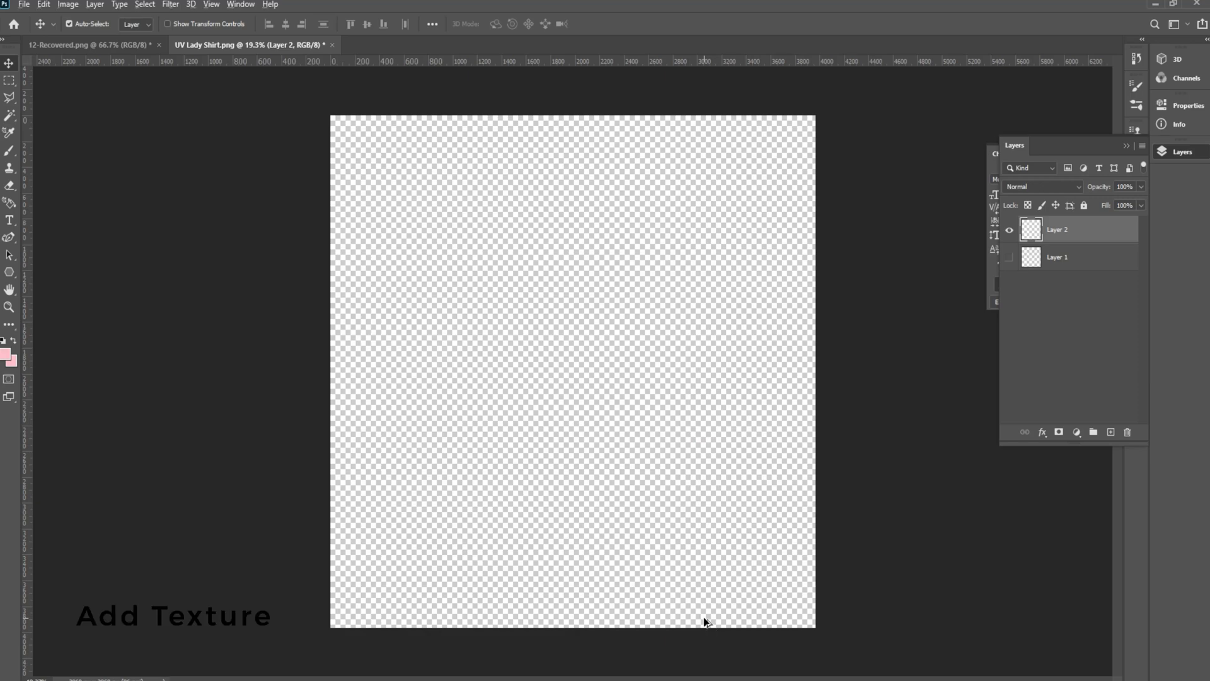
{"action": "key", "text": "alt+BackSpace"}
Move the UV wireframe layer, Layer 1, above the pink fill layer and make it visible
{"action": "left_click_drag", "start_coordinate": [1068, 264], "coordinate": [1068, 240]}
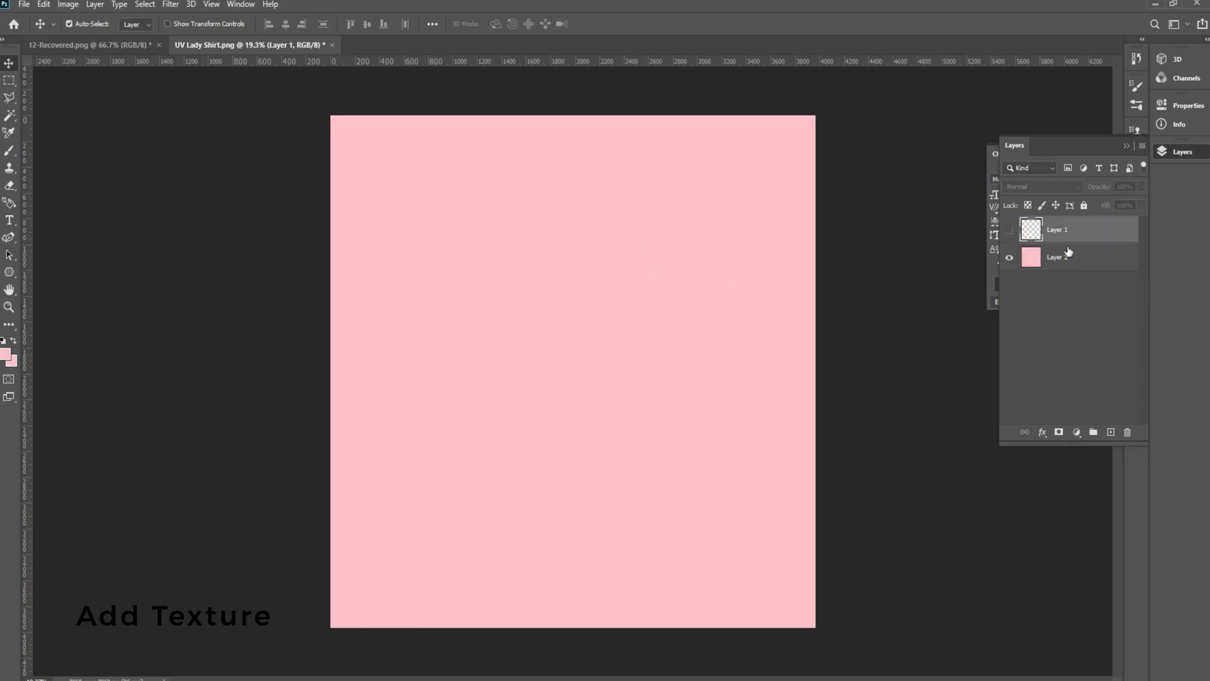
{"action": "scroll", "coordinate": [435, 99], "scroll_direction": "up", "scroll_amount": 3, "text": "alt"}
{"action": "scroll", "coordinate": [436, 117], "scroll_direction": "down", "scroll_amount": 2, "text": "alt"}
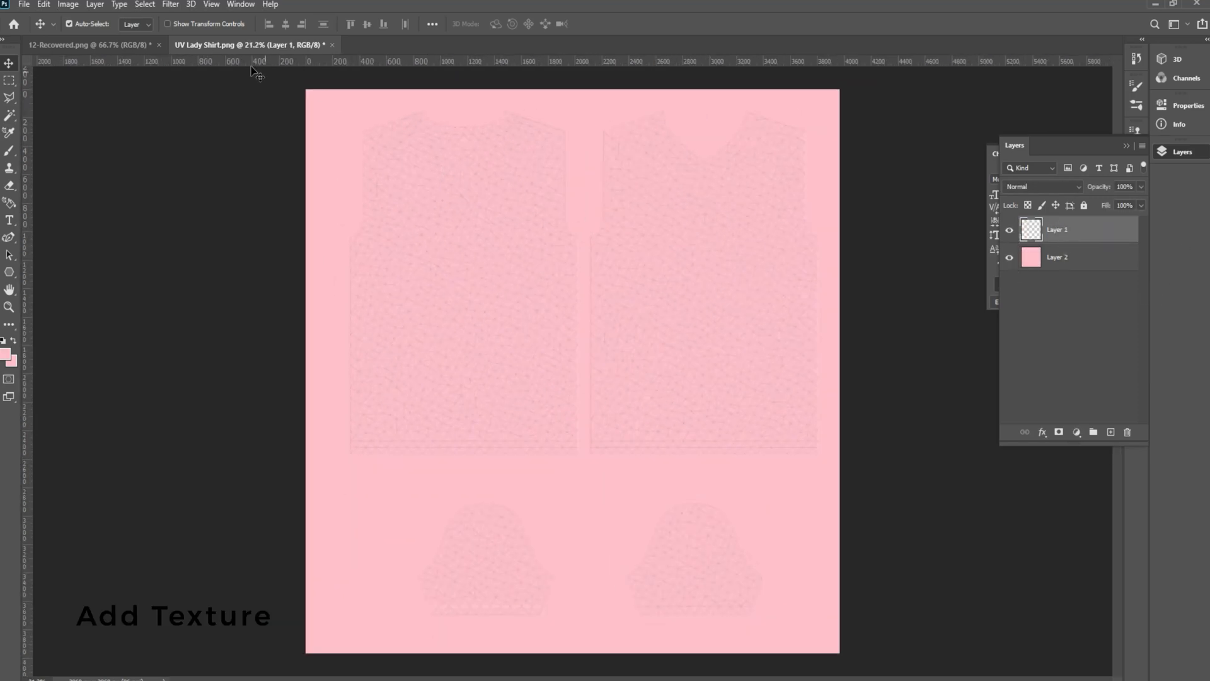
Copy the "Lashes by Lily" logo from the 12-Recovered document and paste it into the UV Lady Shirt document
{"action": "left_click", "coordinate": [135, 46]}
{"action": "left_click", "coordinate": [581, 318]}
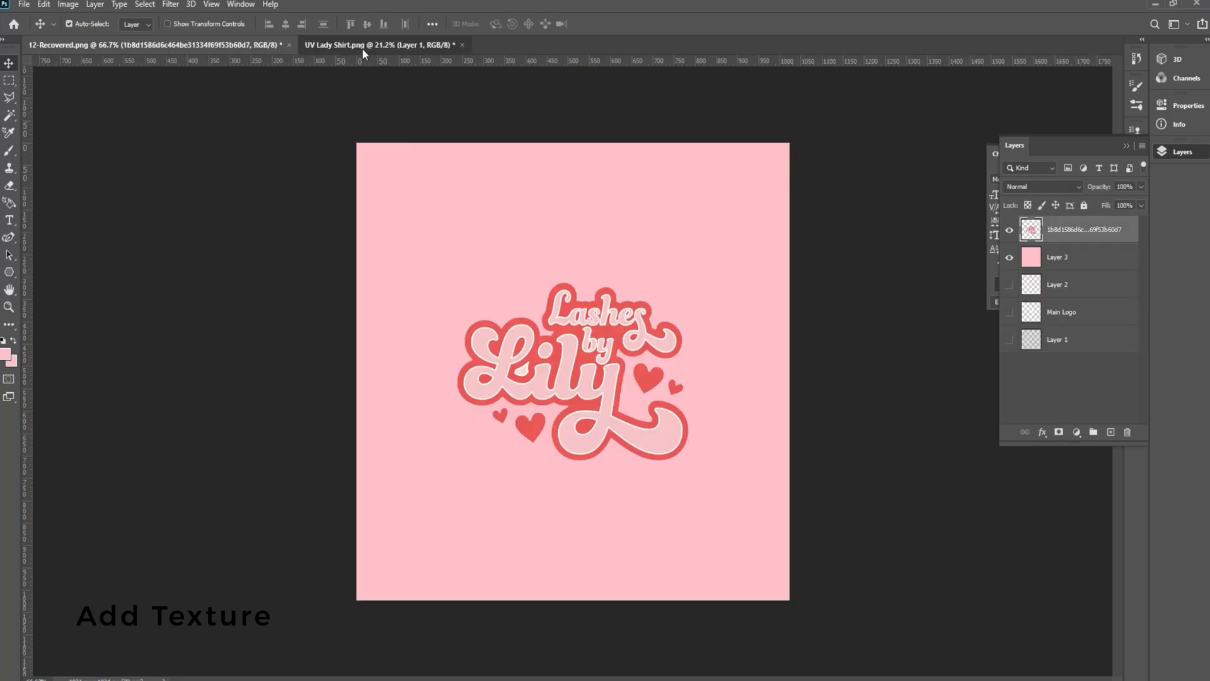
{"action": "left_click", "coordinate": [362, 50]}
{"action": "scroll", "coordinate": [668, 213], "scroll_direction": "up", "scroll_amount": 4, "text": "alt"}
{"action": "scroll", "coordinate": [725, 202], "scroll_direction": "up", "scroll_amount": 1}
{"action": "scroll", "coordinate": [791, 198], "scroll_direction": "up", "scroll_amount": 2, "text": "alt"}
{"action": "key", "text": "ctrl+v"}
Scale the pasted logo and center it on the chest of the V-neck front piece
{"action": "key", "text": "ctrl+t"}
{"action": "left_click_drag", "start_coordinate": [556, 322], "coordinate": [547, 328]}
{"action": "left_click_drag", "start_coordinate": [490, 357], "coordinate": [716, 302]}
{"action": "key", "text": "Return"}
{"action": "scroll", "coordinate": [719, 272], "scroll_direction": "down", "scroll_amount": 3, "text": "alt"}
{"action": "scroll", "coordinate": [721, 275], "scroll_direction": "up", "scroll_amount": 1, "text": "alt"}
{"action": "scroll", "coordinate": [731, 252], "scroll_direction": "down", "scroll_amount": 2, "text": "alt"}
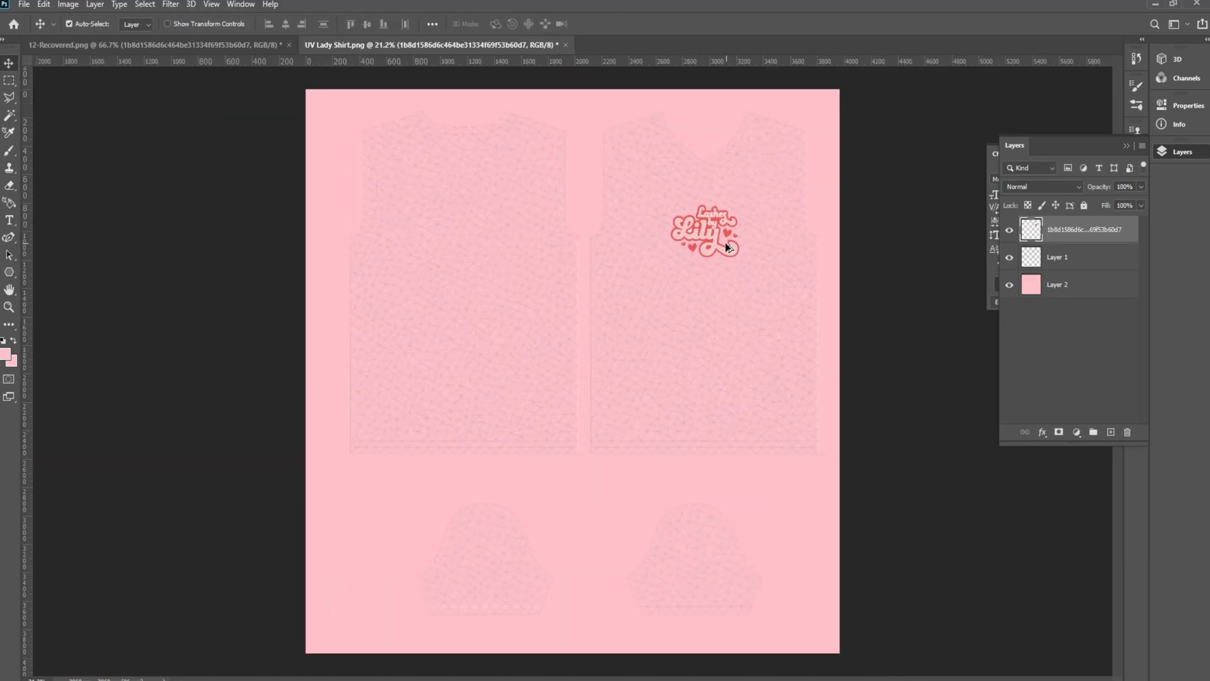
Duplicate the logo, scale the copy down and place one small logo on each sleeve piece
{"action": "left_click_drag", "start_coordinate": [713, 232], "coordinate": [681, 571], "text": "alt"}
{"action": "scroll", "coordinate": [728, 587], "scroll_direction": "up", "scroll_amount": 4, "text": "alt"}
{"action": "key", "text": "ctrl+t"}
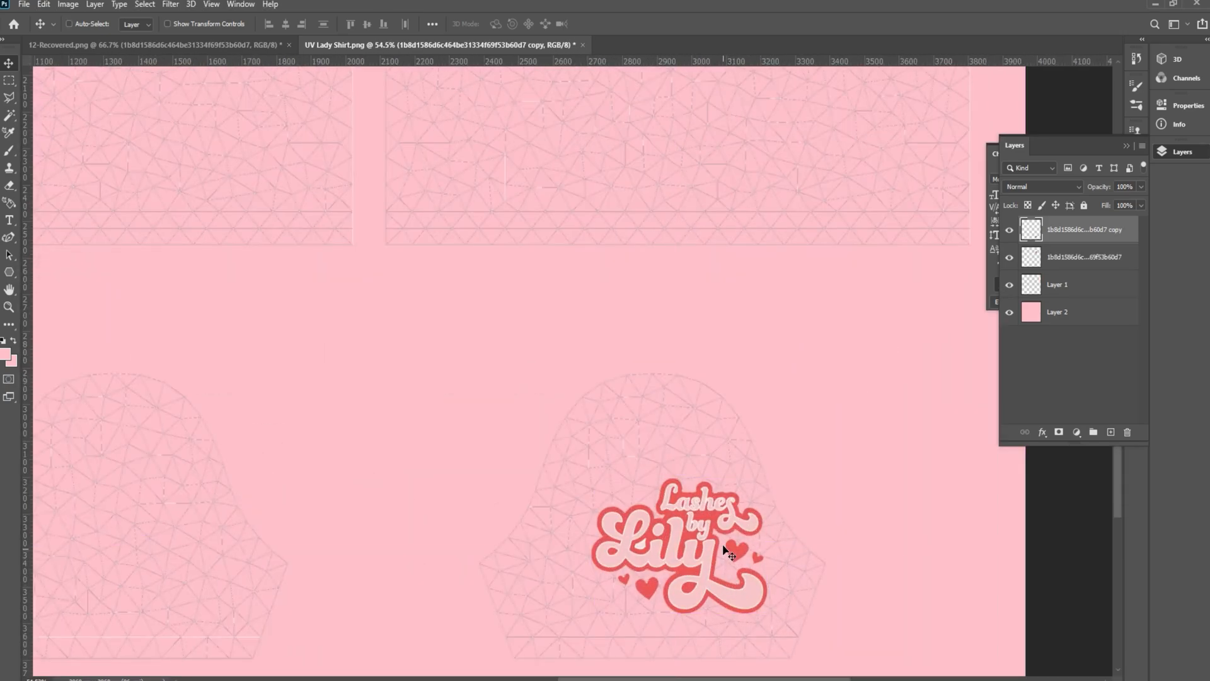
{"action": "left_click_drag", "start_coordinate": [769, 473], "coordinate": [259, 551]}
{"action": "key", "text": "Return"}
{"action": "scroll", "coordinate": [675, 513], "scroll_direction": "down", "scroll_amount": 3, "text": "alt"}
{"action": "scroll", "coordinate": [278, 516], "scroll_direction": "down", "scroll_amount": 8, "text": "alt"}
Duplicate the small logo and place the copy just below the neckline of the back piece
{"action": "left_click_drag", "start_coordinate": [505, 521], "coordinate": [490, 214], "text": "alt"}
{"action": "scroll", "coordinate": [435, 94], "scroll_direction": "up", "scroll_amount": 11, "text": "alt"}
{"action": "left_click_drag", "start_coordinate": [472, 287], "coordinate": [473, 322]}
{"action": "scroll", "coordinate": [479, 318], "scroll_direction": "down", "scroll_amount": 10, "text": "alt"}
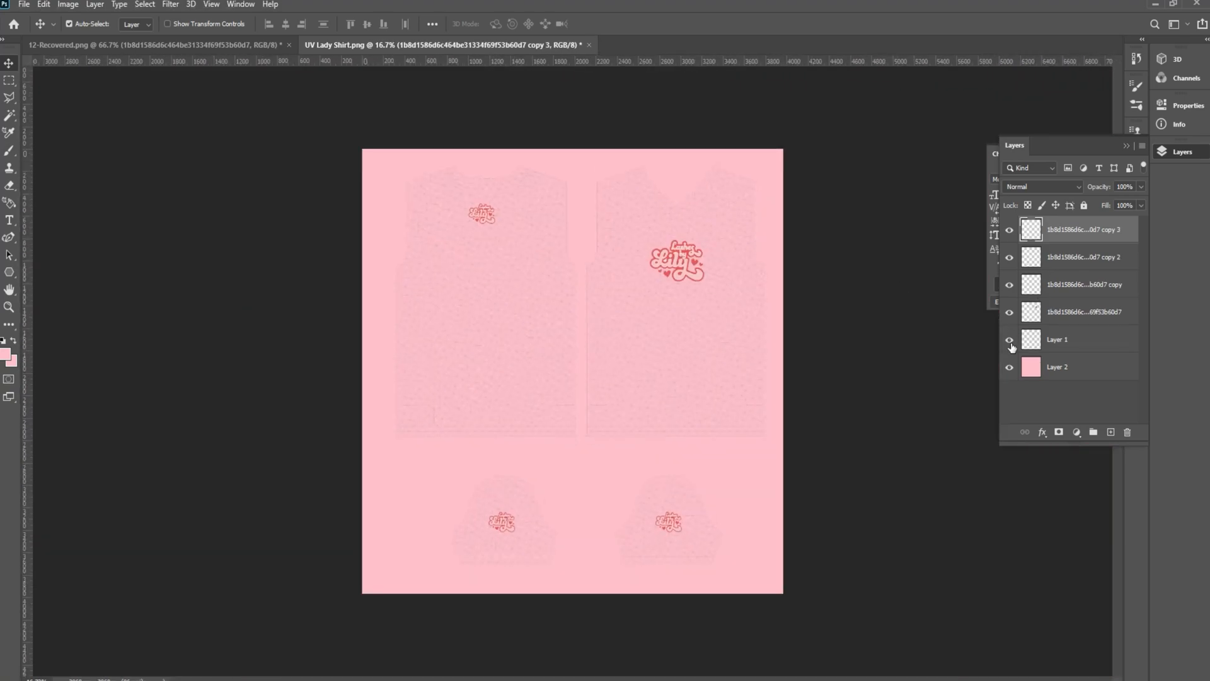
Save the texture as a JPEG named "UV Lady Shirt" in the root of the D: drive
{"action": "key", "text": "ctrl+shift+s"}
{"action": "left_click", "coordinate": [152, 558]}
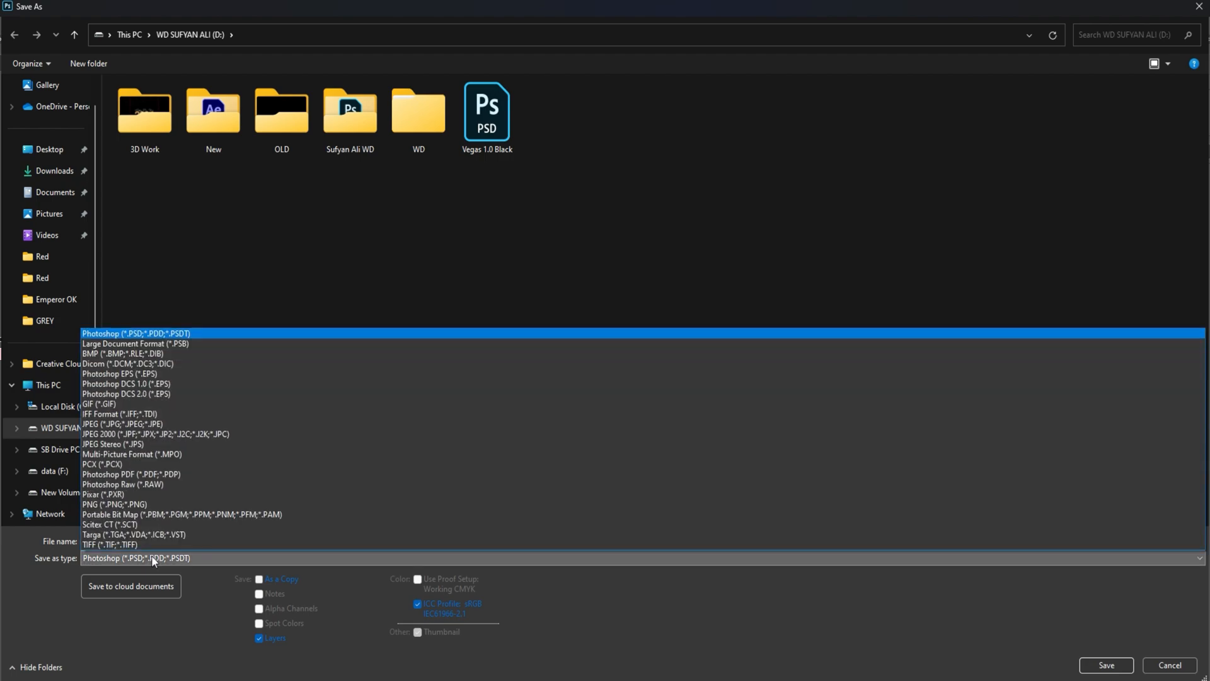
{"action": "left_click", "coordinate": [157, 425]}
{"action": "triple_click", "coordinate": [170, 541]}
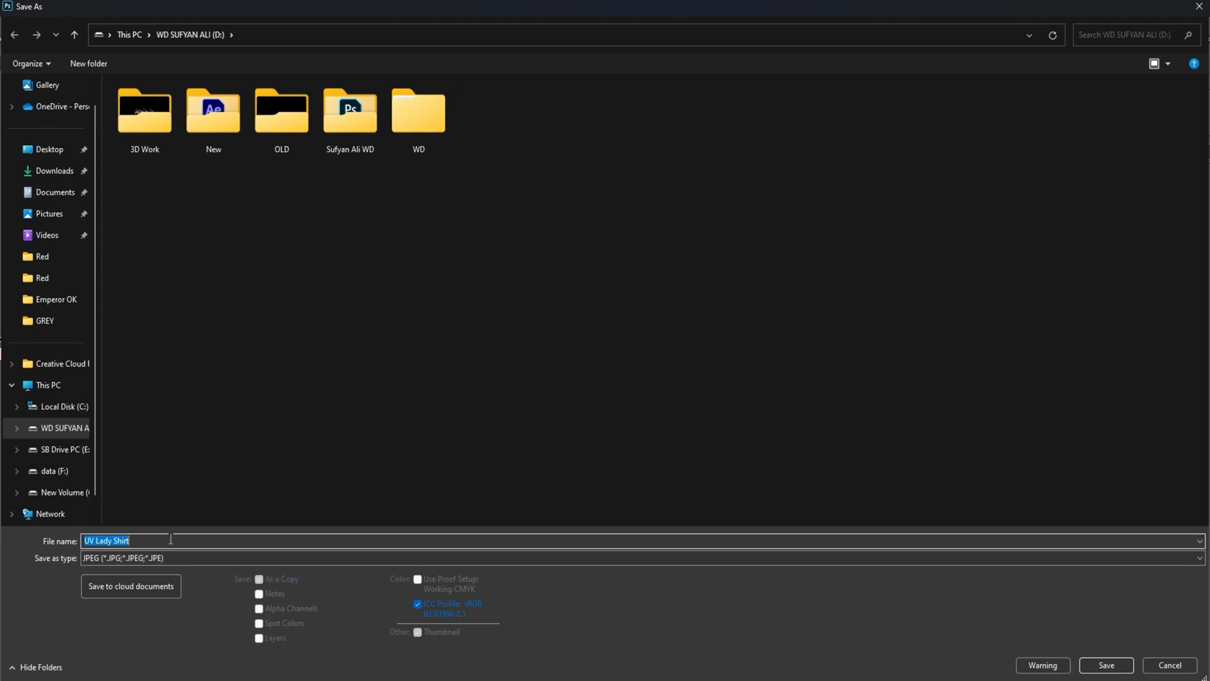
{"action": "type", "text": "UV"}
{"action": "left_click", "coordinate": [178, 555]}
{"action": "left_click", "coordinate": [197, 536]}
{"action": "key", "text": "BackSpace"}
{"action": "key", "text": "BackSpace"}
{"action": "key", "text": "BackSpace"}
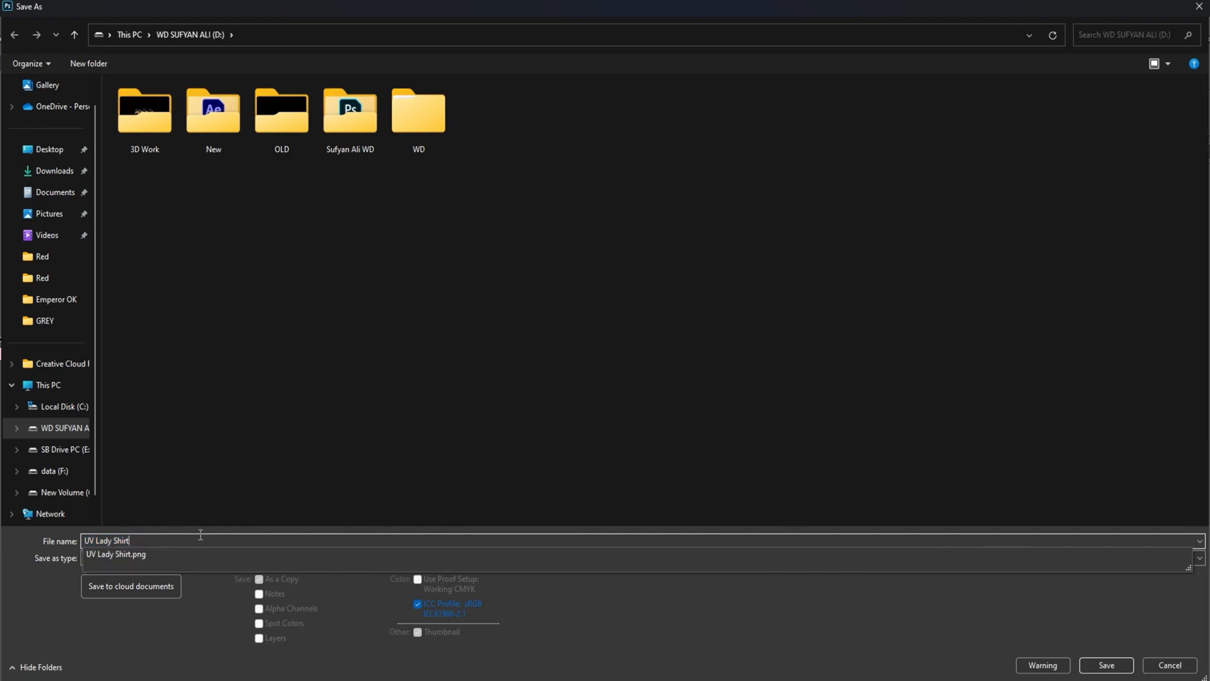
{"action": "key", "text": "Return"}
{"action": "key", "text": "Return"}
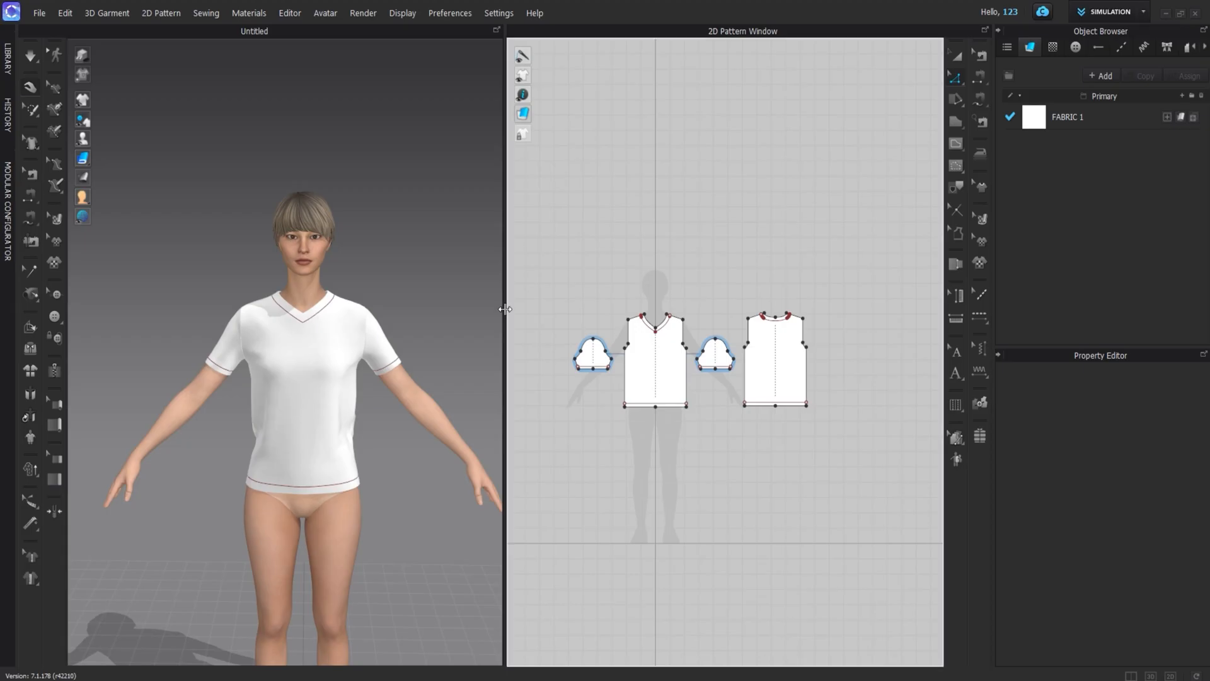
Back in the garment program, load the saved UV Lady Shirt JPEG as the front texture of FABRIC 1
{"action": "left_click", "coordinate": [1108, 117]}
{"action": "scroll", "coordinate": [1174, 555], "scroll_direction": "down", "scroll_amount": 3}
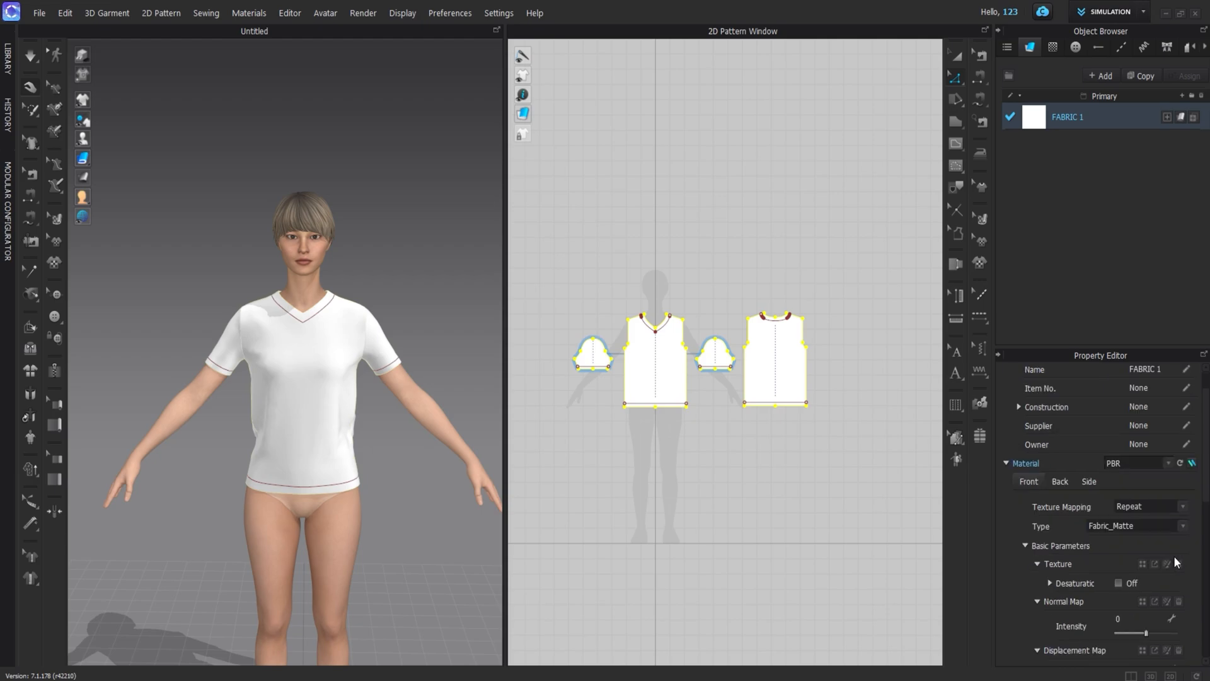
{"action": "left_click", "coordinate": [1143, 524]}
{"action": "double_click", "coordinate": [494, 108]}
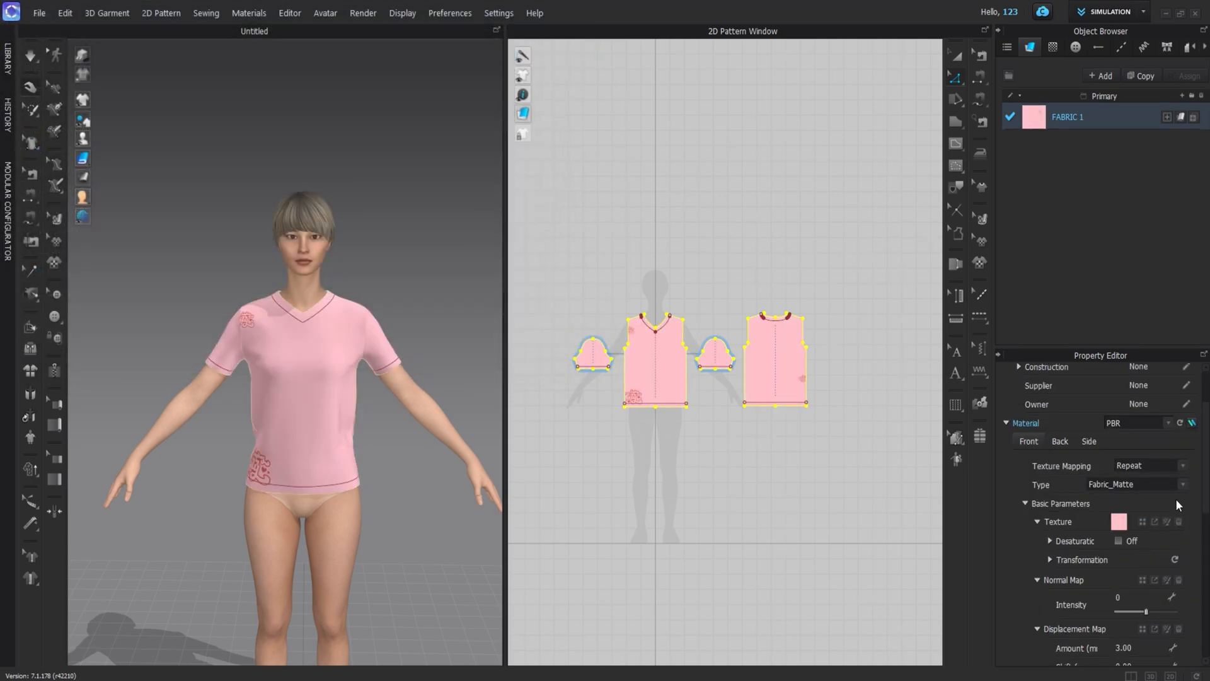
Set FABRIC 1's texture mapping to follow the UV layout and deselect the fabric
{"action": "left_click", "coordinate": [1183, 466]}
{"action": "left_click", "coordinate": [1131, 485]}
{"action": "left_click", "coordinate": [394, 383]}
Turn on the simulation for the textured T-shirt on the avatar
{"action": "right_click_drag", "start_coordinate": [250, 405], "coordinate": [424, 219]}
{"action": "scroll", "coordinate": [339, 367], "scroll_direction": "up", "scroll_amount": 2}
{"action": "scroll", "coordinate": [339, 368], "scroll_direction": "up", "scroll_amount": 4}
{"action": "key", "text": "space"}
{"action": "scroll", "coordinate": [378, 273], "scroll_direction": "down", "scroll_amount": 3}
{"action": "right_click_drag", "start_coordinate": [378, 273], "coordinate": [334, 338]}
Hide the avatar to examine the shirt's chest and sleeve logos, and show the avatar again
{"action": "key", "text": "shift+a"}
{"action": "right_click_drag", "start_coordinate": [230, 328], "coordinate": [486, 300]}
{"action": "scroll", "coordinate": [328, 319], "scroll_direction": "up", "scroll_amount": 3}
{"action": "right_click_drag", "start_coordinate": [328, 319], "coordinate": [251, 354]}
{"action": "scroll", "coordinate": [251, 354], "scroll_direction": "down", "scroll_amount": 2}
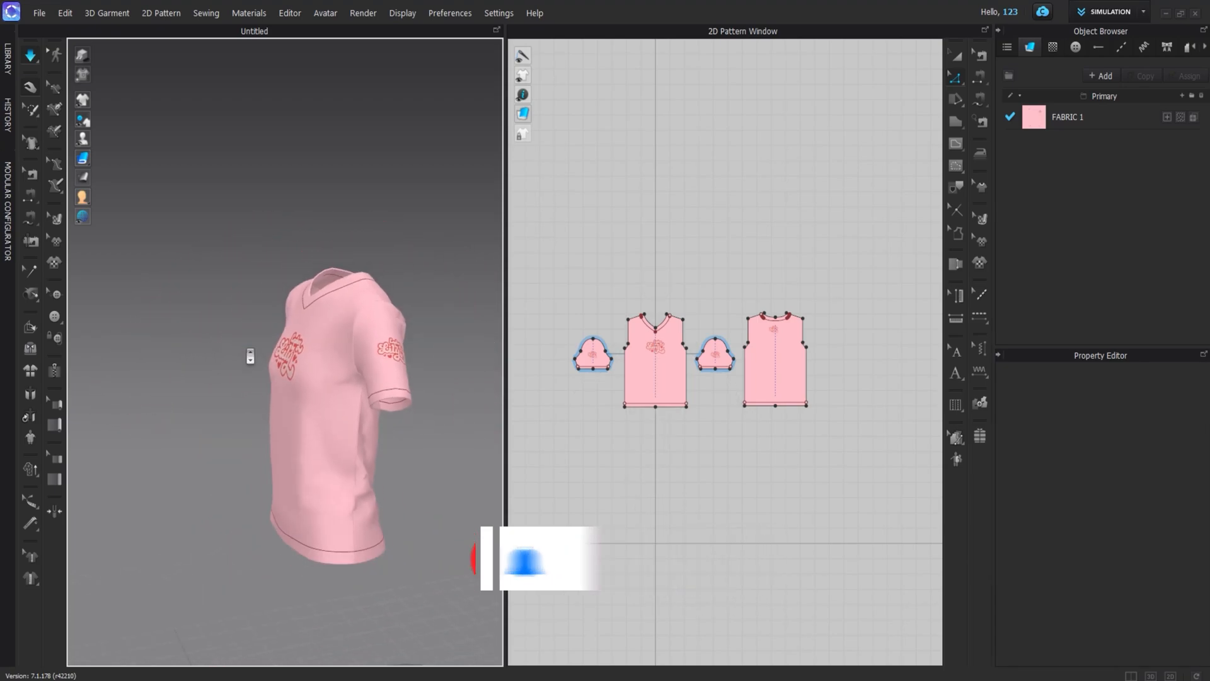
{"action": "key", "text": "shift+a"}
Pull the back hem of the simulated T-shirt downward on the avatar
{"action": "scroll", "coordinate": [319, 402], "scroll_direction": "down", "scroll_amount": 2}
{"action": "right_click_drag", "start_coordinate": [318, 403], "coordinate": [189, 413]}
{"action": "left_click_drag", "start_coordinate": [260, 484], "coordinate": [225, 538]}
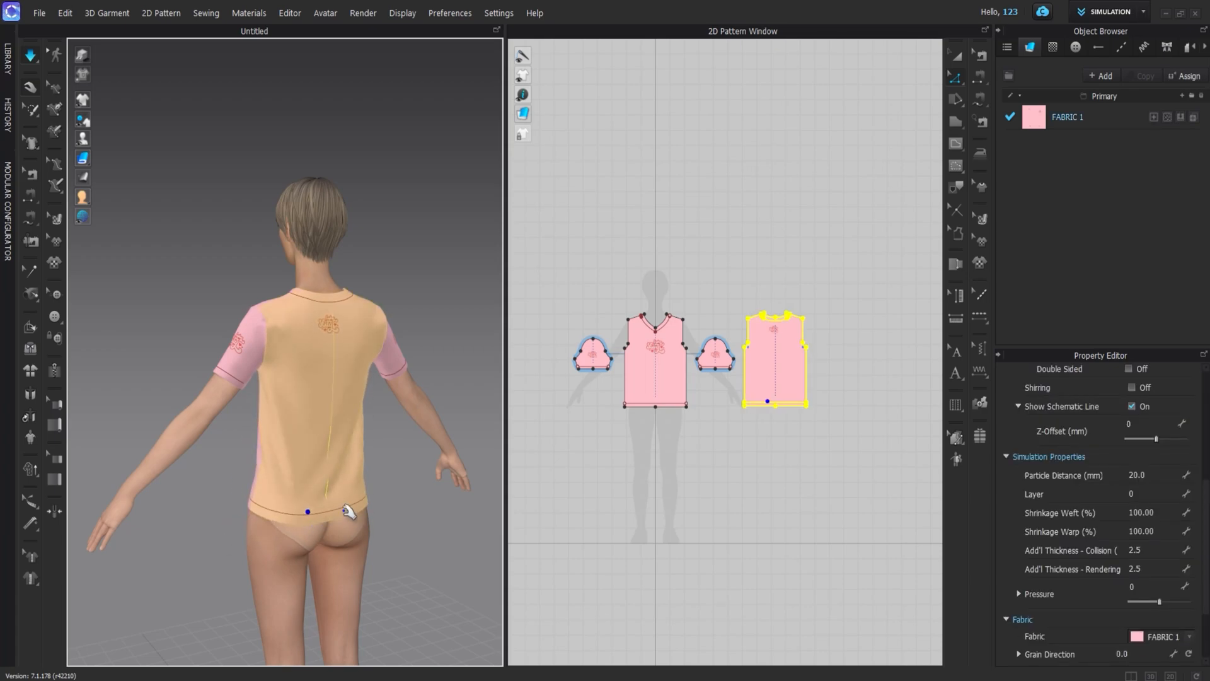
Deselect the back piece, examine the front of the shirt with the avatar hidden, and restore the avatar
{"action": "right_click_drag", "start_coordinate": [376, 506], "coordinate": [297, 414]}
{"action": "scroll", "coordinate": [436, 282], "scroll_direction": "up", "scroll_amount": 2}
{"action": "middle_click_drag", "start_coordinate": [436, 281], "coordinate": [351, 220]}
{"action": "left_click", "coordinate": [372, 203]}
{"action": "key", "text": "shift+a"}
{"action": "right_click_drag", "start_coordinate": [299, 336], "coordinate": [346, 333]}
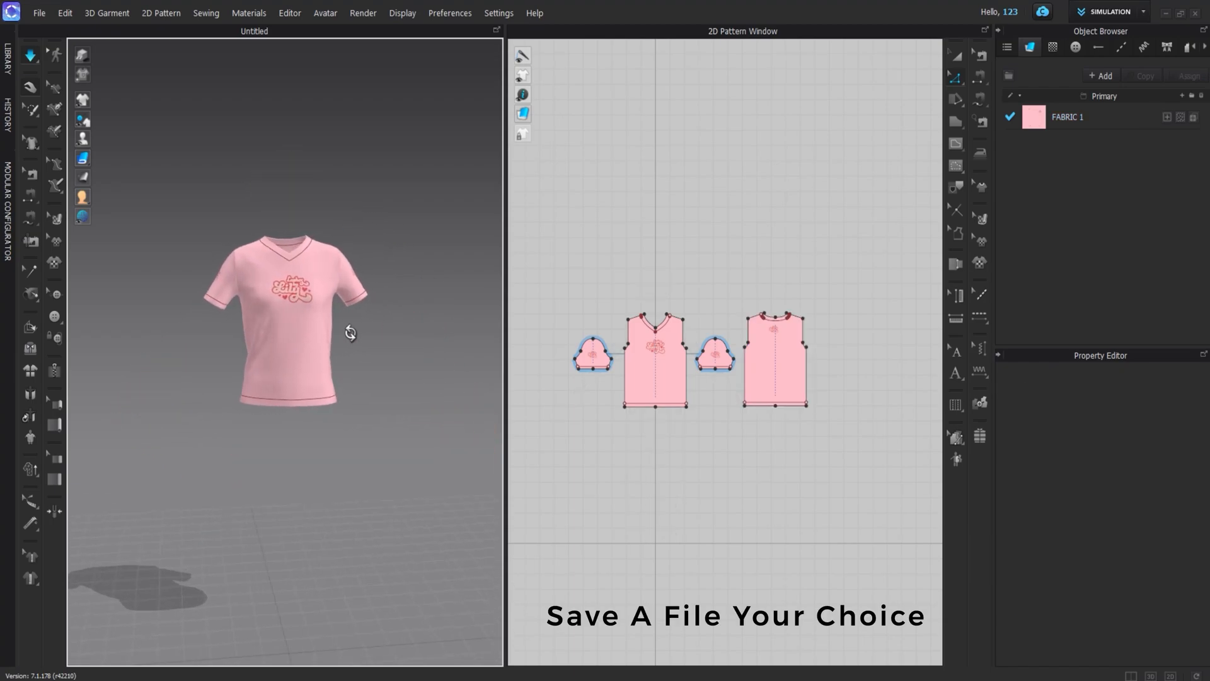
{"action": "key", "text": "shift+a"}
Open the list of export formats for the finished project
{"action": "left_click", "coordinate": [39, 13]}
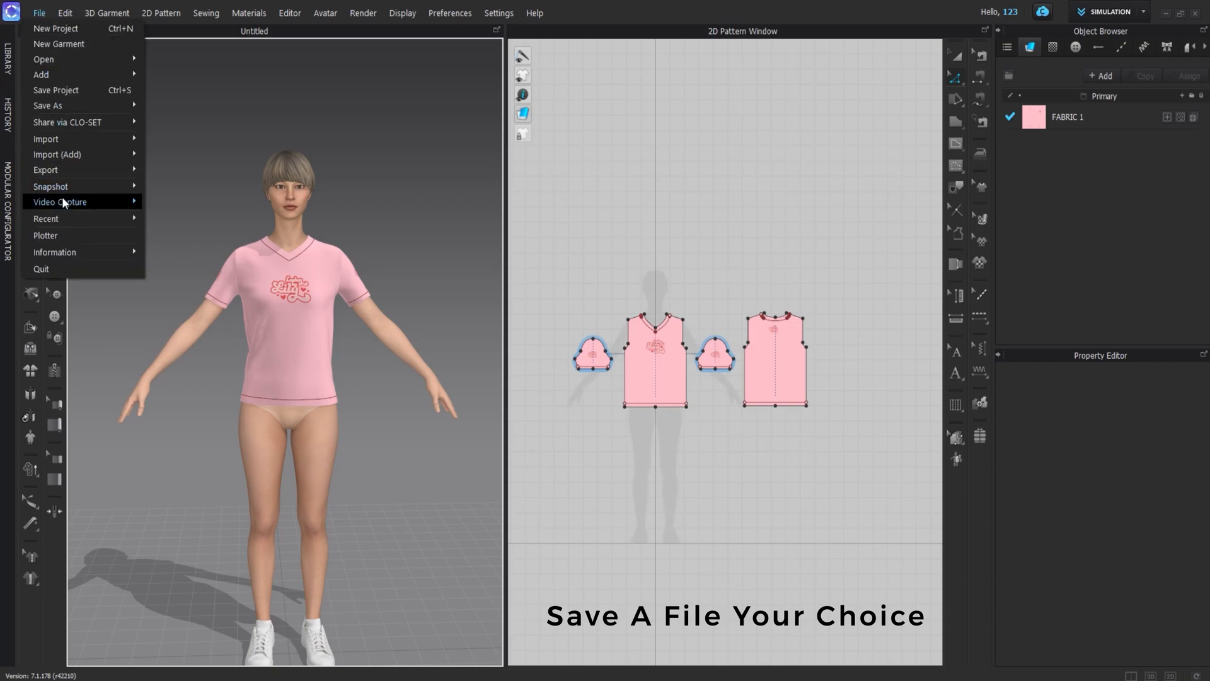
{"action": "mouse_move", "coordinate": [62, 169]}
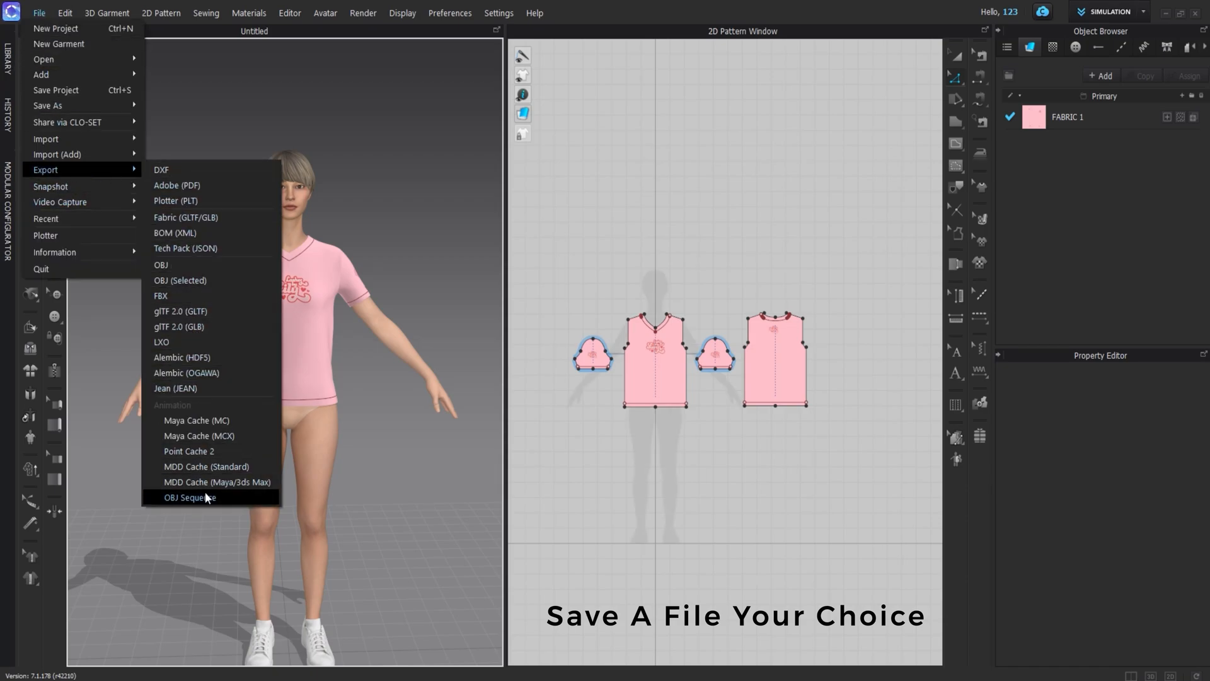